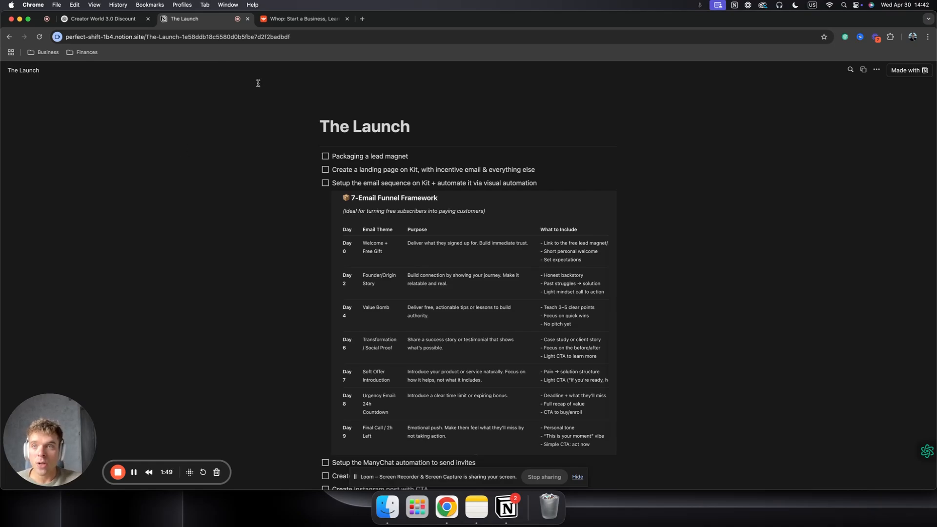
- Switch to Whop, open the 0 - 50K Followers Hub course and look through its full lesson list
left_click(290, 20)
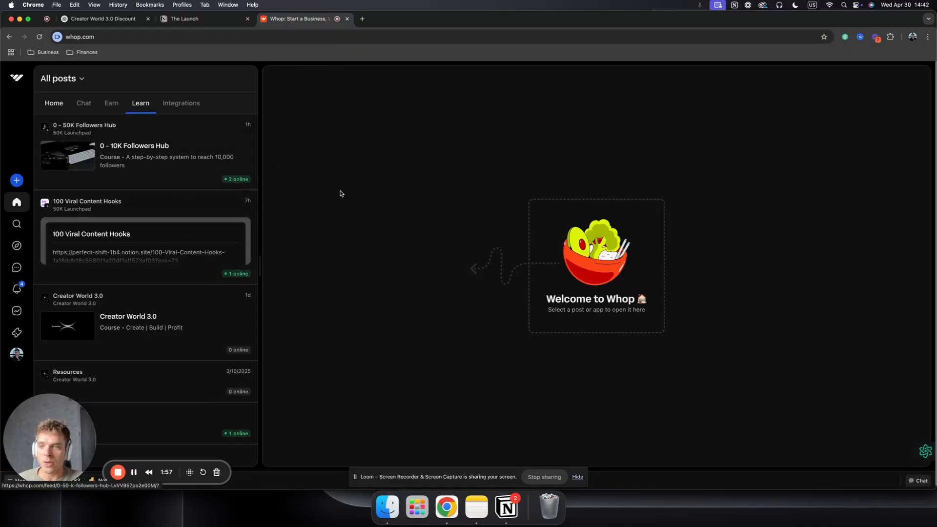
left_click(140, 165)
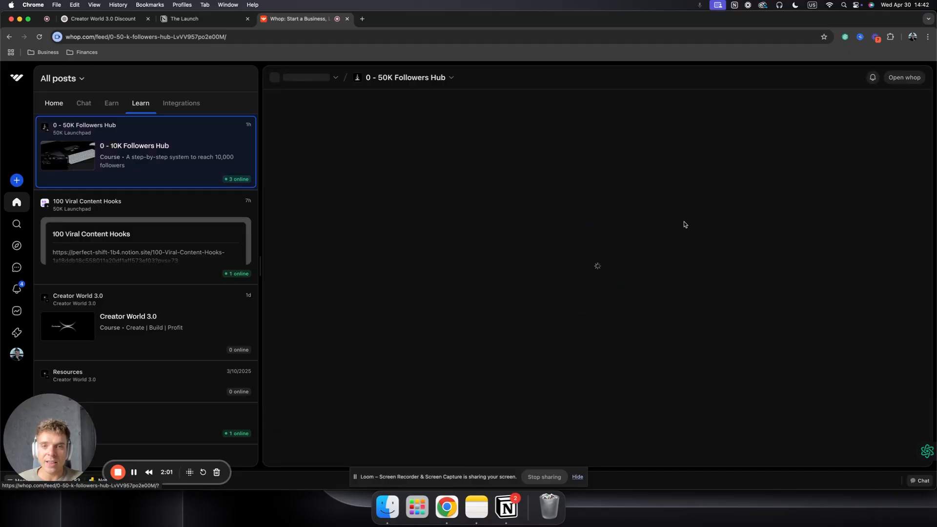
scroll(448, 188, "down", 1)
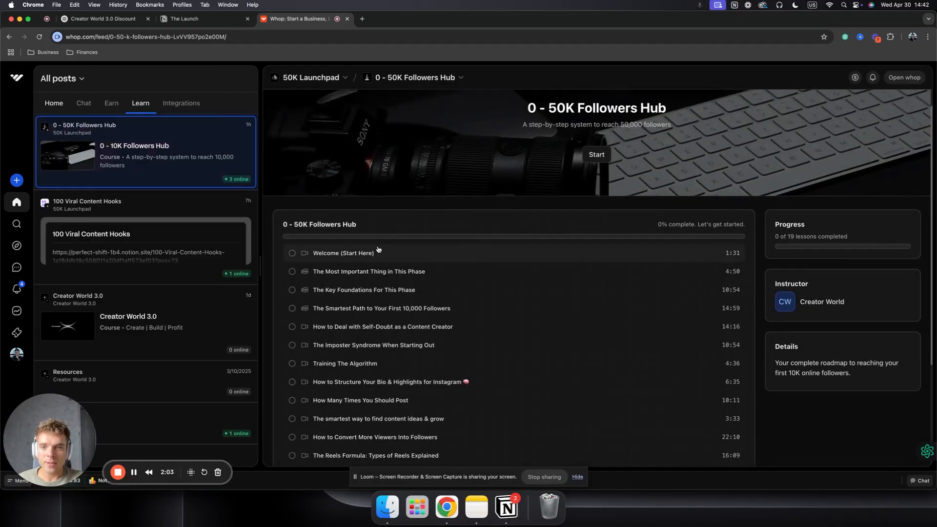
scroll(372, 167, "down", 3)
scroll(496, 117, "up", 5)
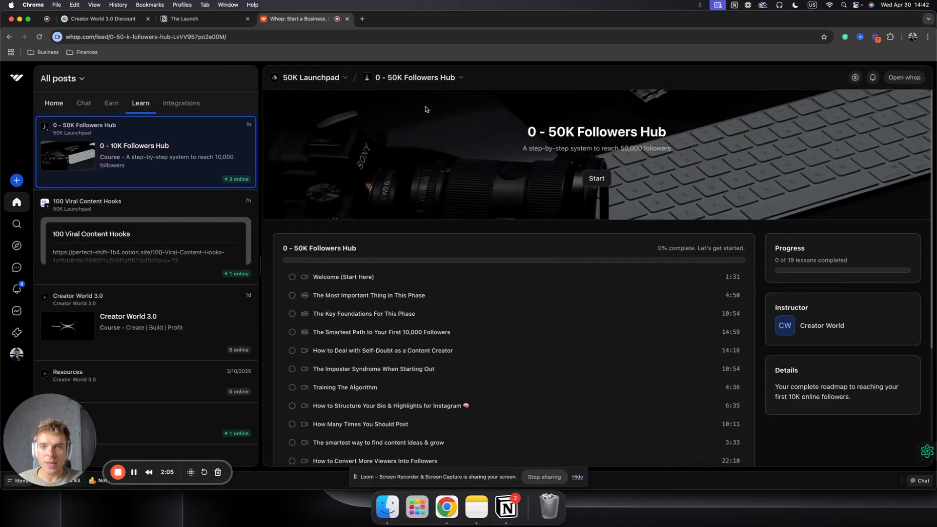
scroll(392, 198, "down", 5)
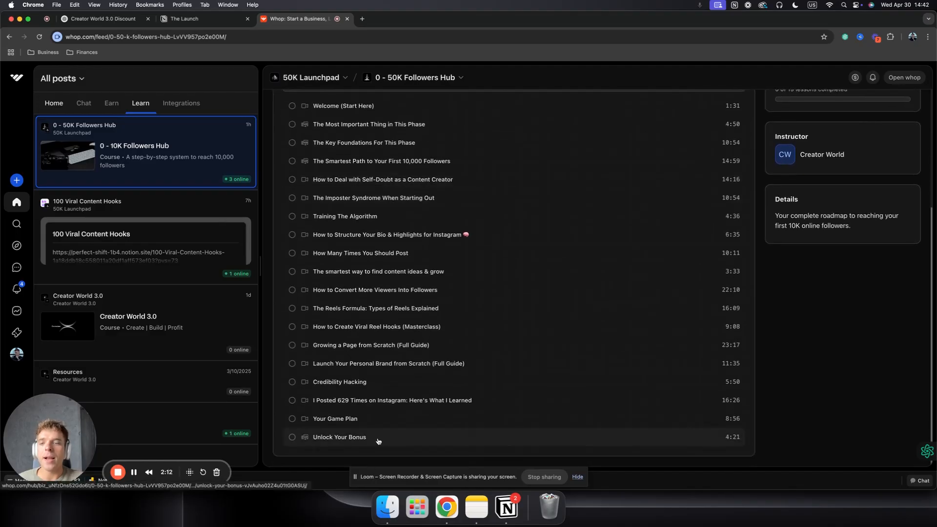
- Open the Unlock Your Bonus lesson to review its video and discount notes, and return to The Launch page
left_click(378, 441)
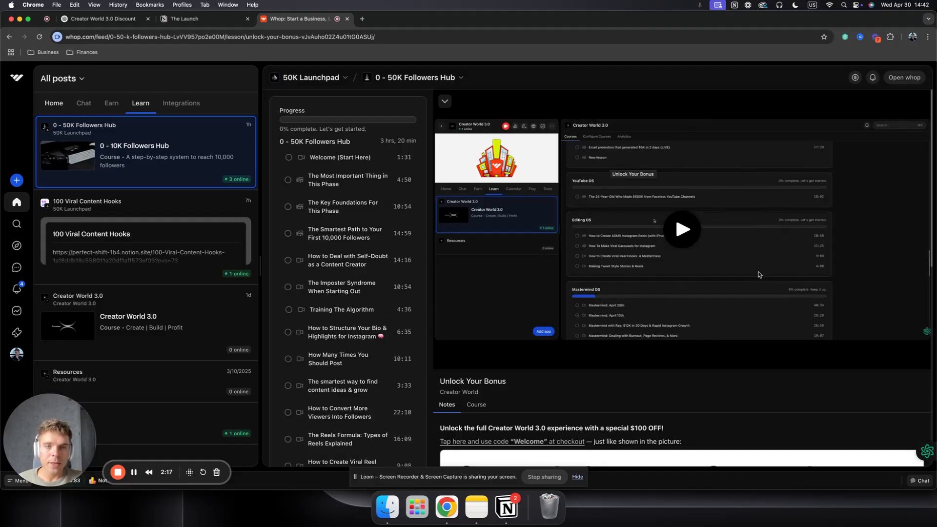
scroll(759, 277, "down", 3)
scroll(758, 278, "down", 3)
scroll(650, 206, "up", 6)
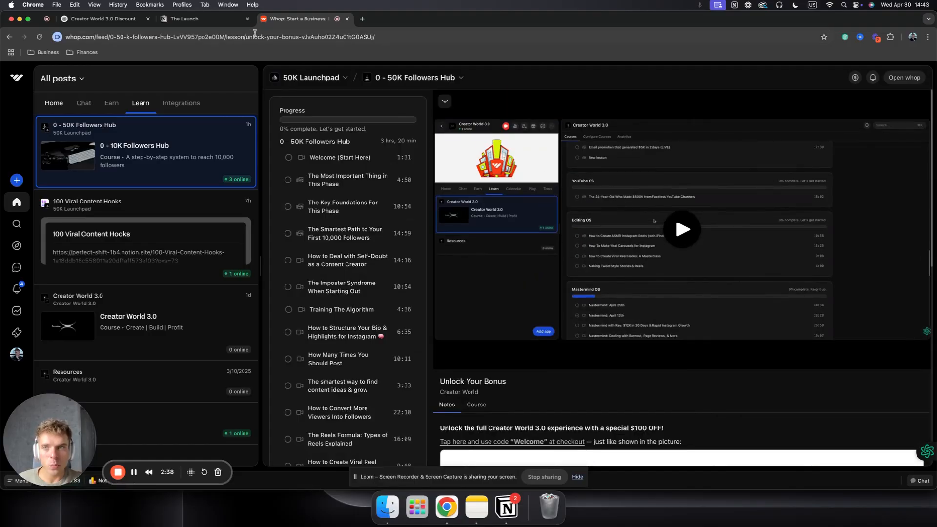
left_click(200, 19)
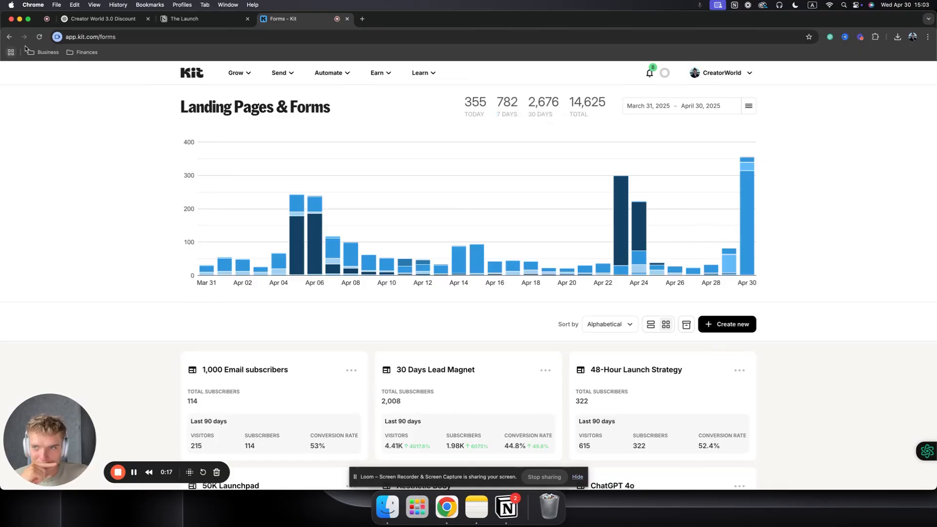
- Reload Kit's subscriber statistics and reopen the Landing Pages & Forms overview
left_click(39, 39)
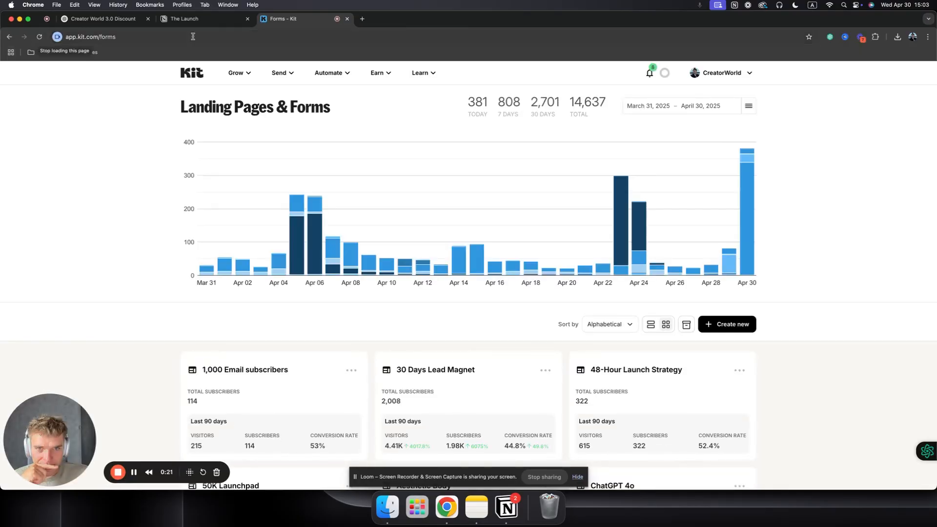
mouse_move(468, 97)
left_mouse_down()
mouse_move(492, 103)
mouse_move(470, 103)
left_mouse_up()
left_click(471, 103)
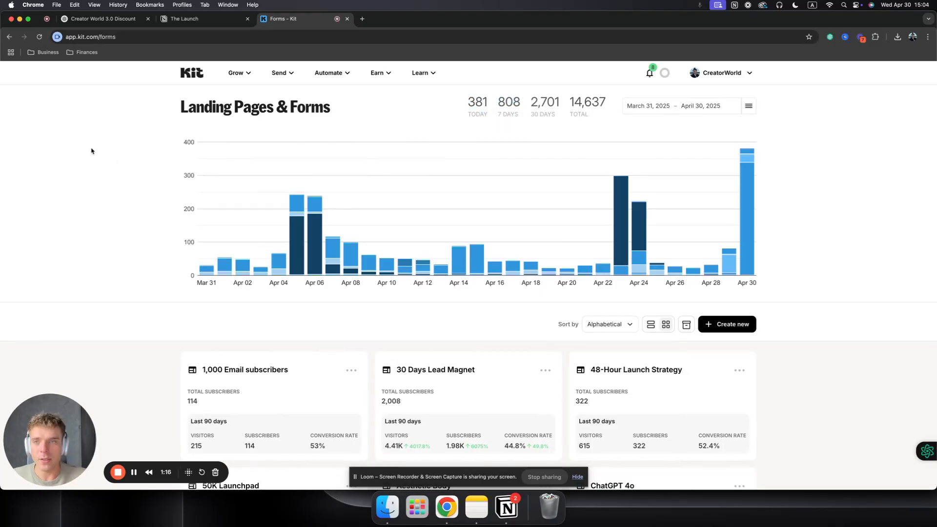
left_click(227, 72)
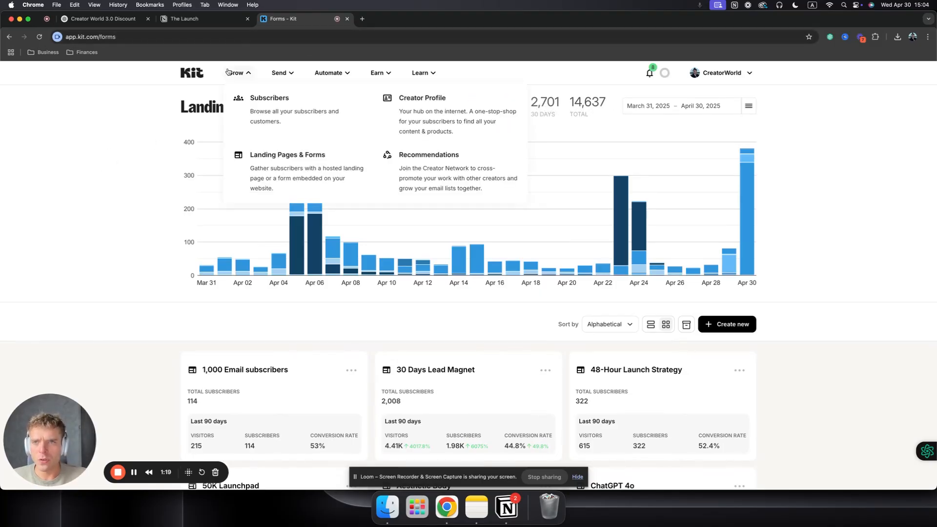
left_click(289, 164)
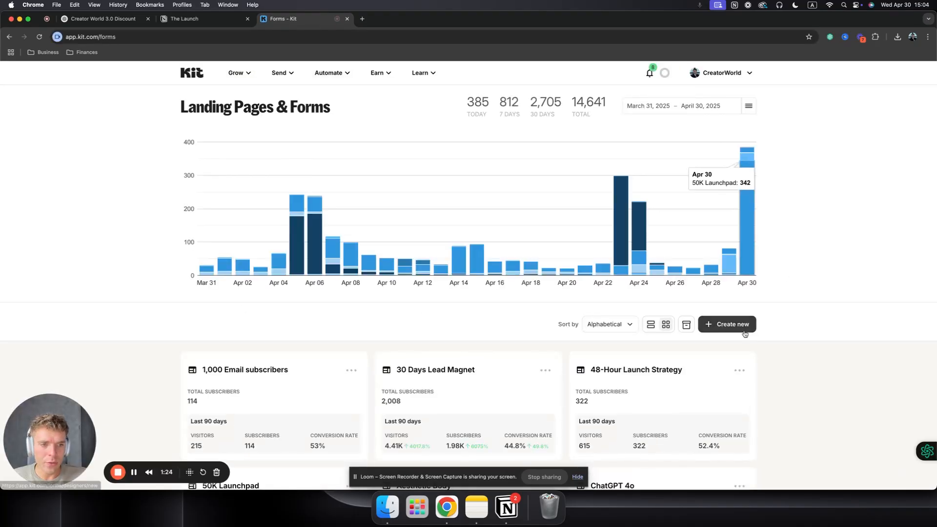
scroll(746, 334, "down", 1)
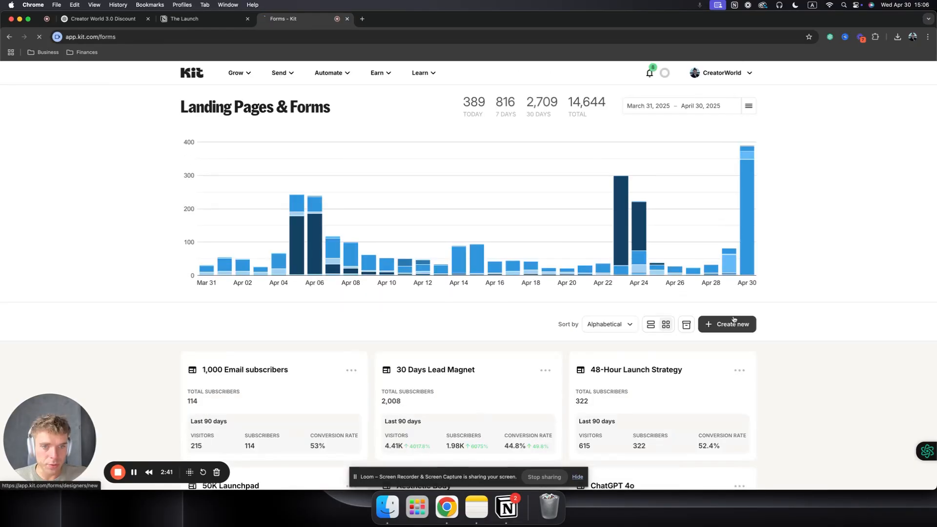
- Start a new landing page and search the template gallery for "star" to locate the Stark template
left_click(739, 324)
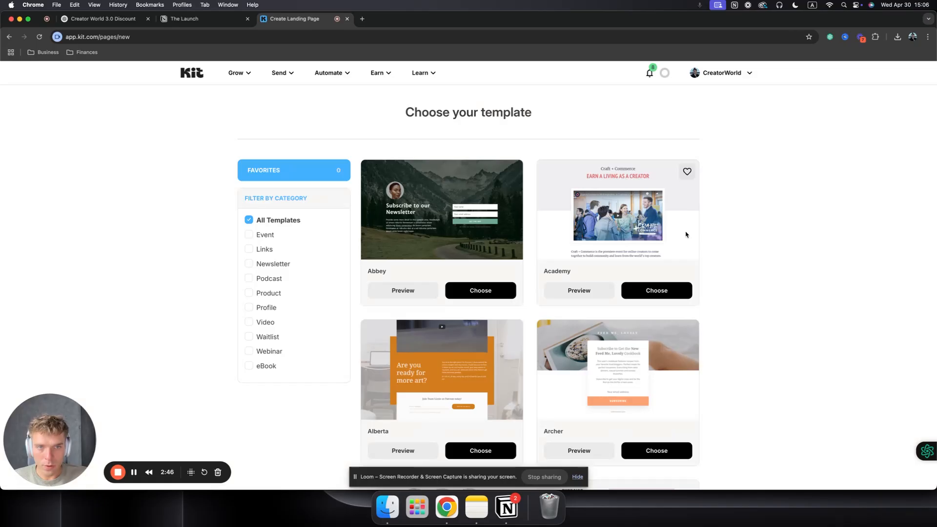
key("cmd+f")
type("star")
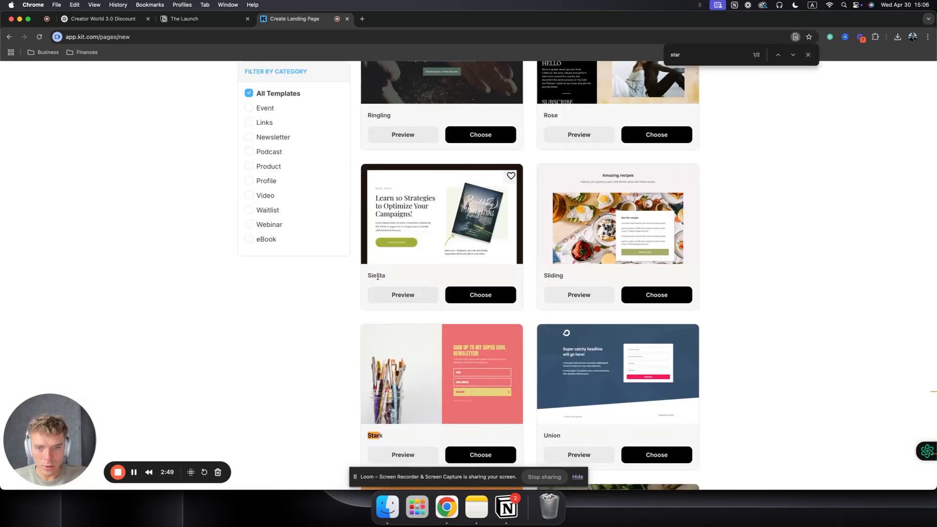
scroll(413, 257, "down", 3)
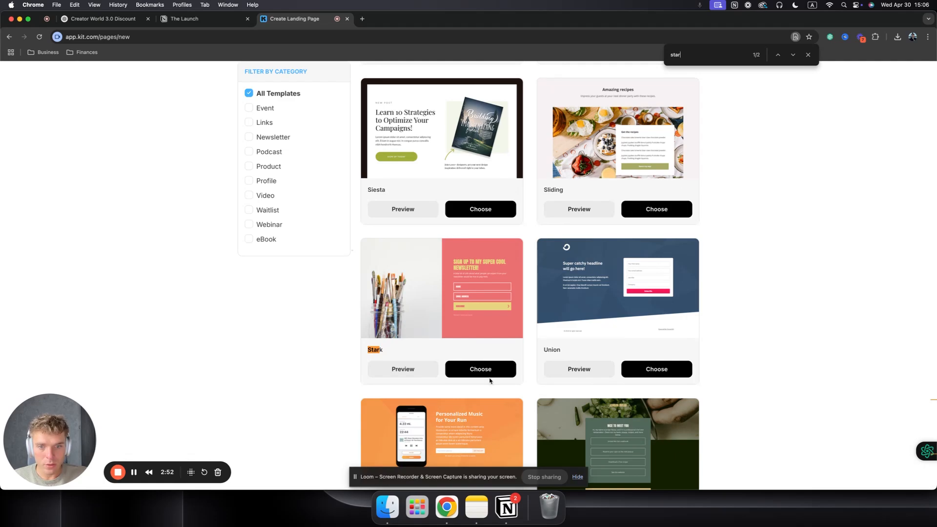
scroll(481, 369, "down", 2)
left_click(809, 55)
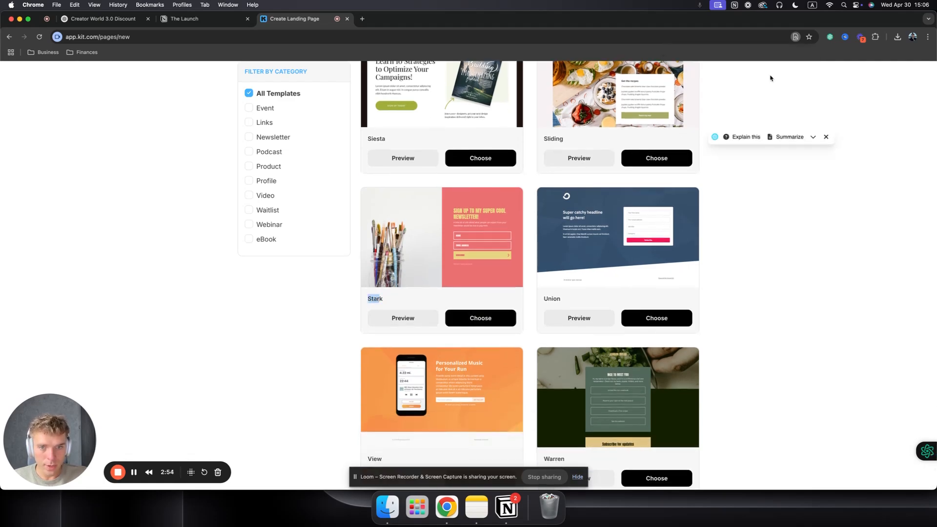
left_click(300, 291)
scroll(440, 188, "down", 2)
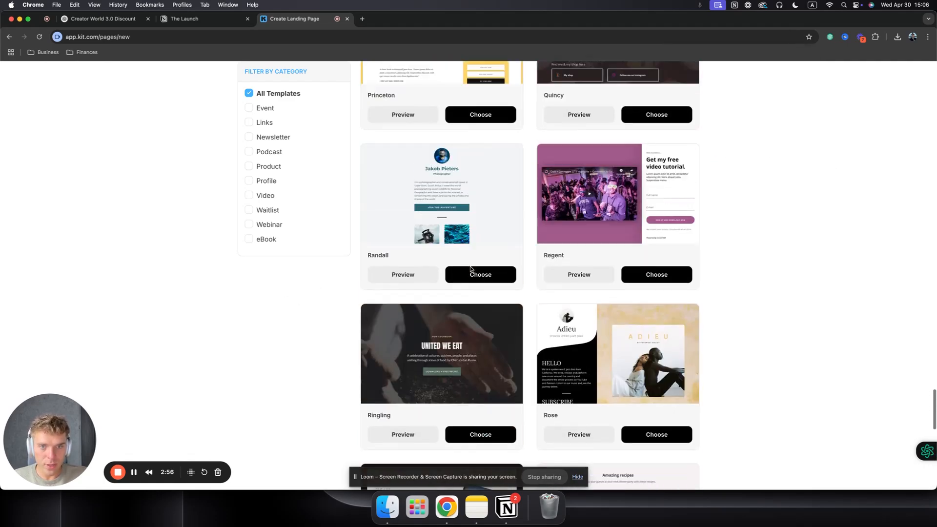
scroll(443, 188, "up", 2)
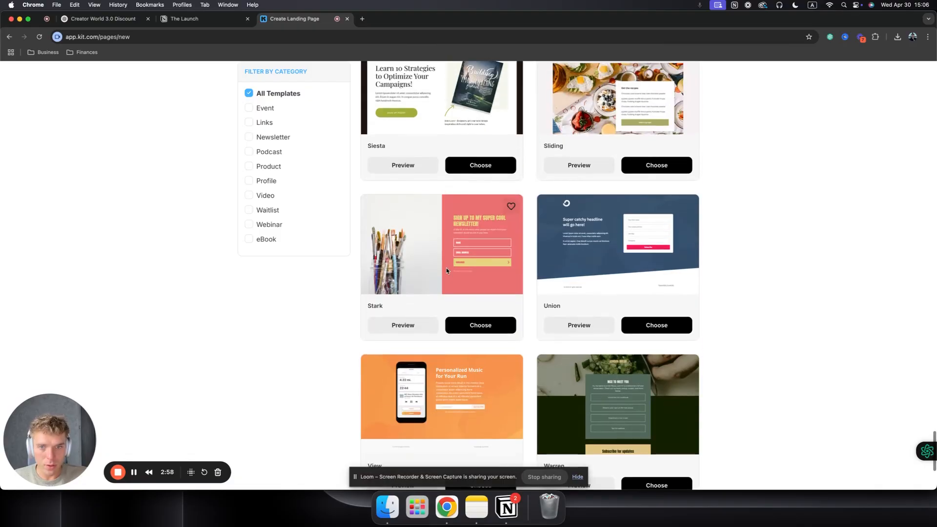
- Leave the template gallery for Landing Pages & Forms and open the 50K Launchpad page in the editor
scroll(446, 268, "up", 20)
scroll(249, 94, "up", 5)
mouse_move(224, 73)
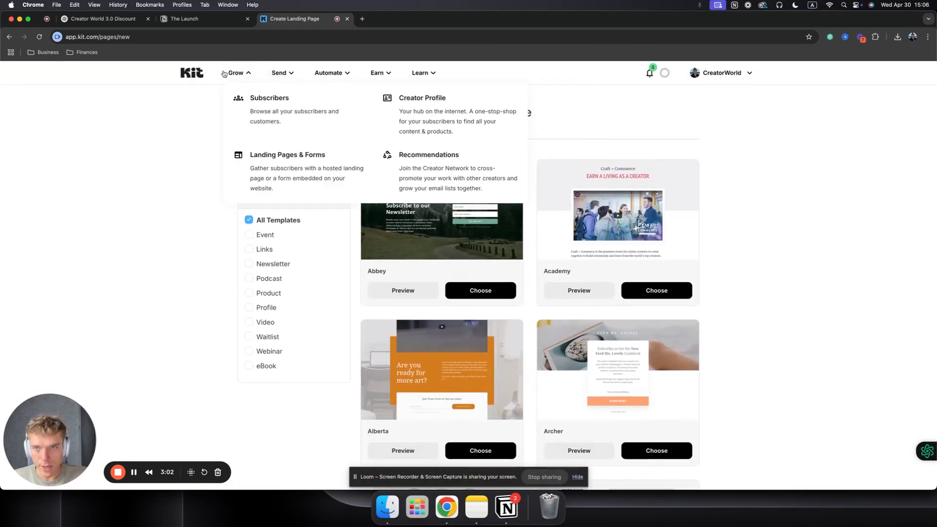
left_click(306, 188)
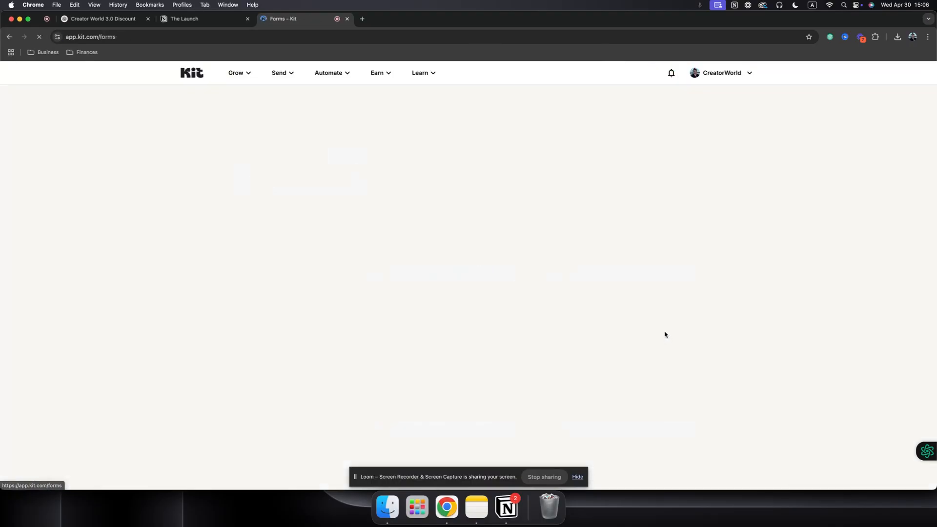
scroll(338, 341, "down", 5)
left_click(234, 232)
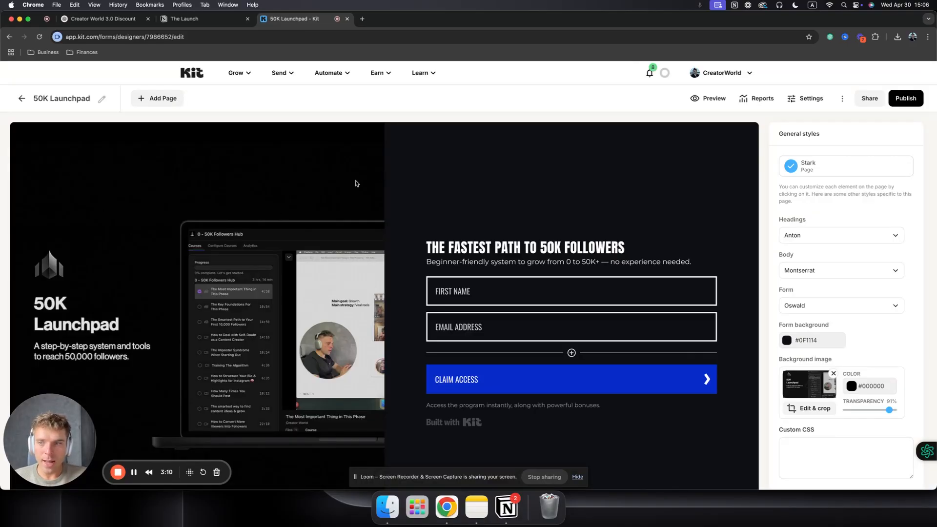
- Look over the 50K Launchpad landing page's image and sign-up form, and bring up its sharing options
scroll(429, 195, "down", 2)
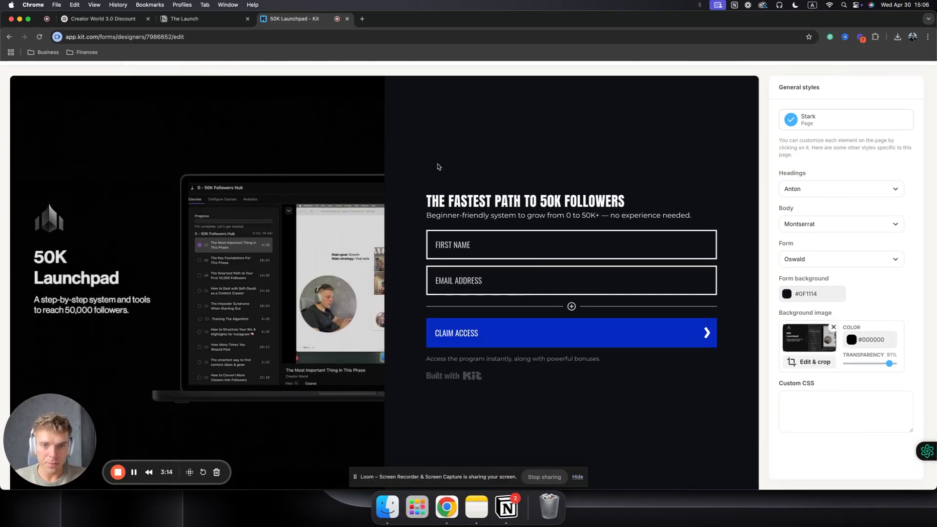
scroll(497, 190, "down", 1)
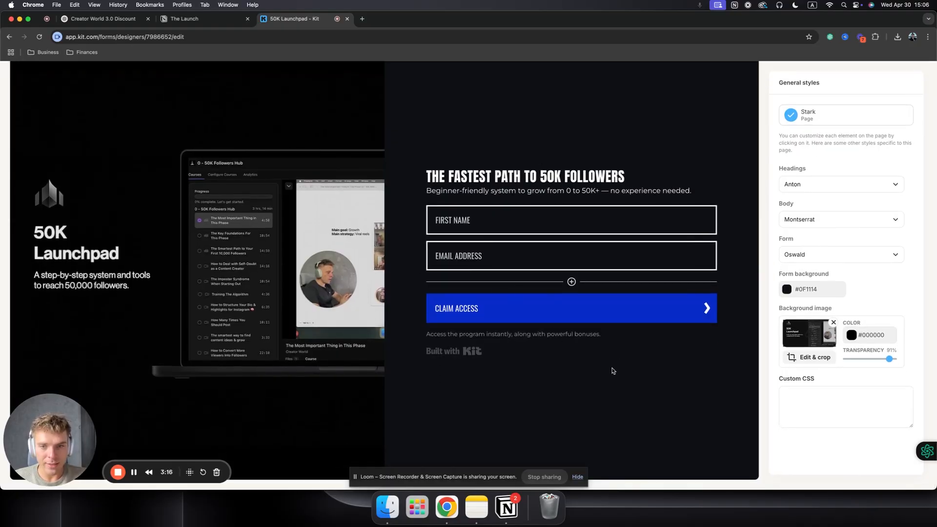
scroll(506, 361, "up", 2)
left_click(849, 82)
key("Escape")
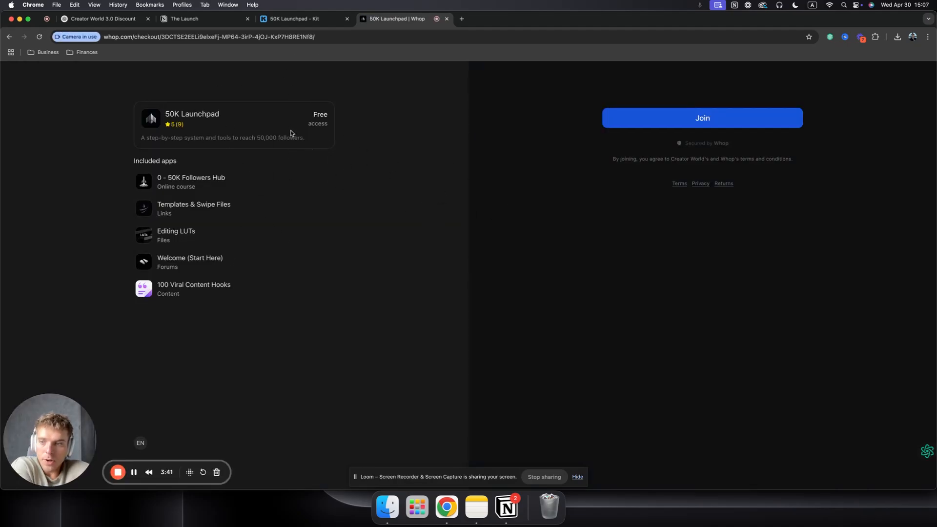
- Close the 50K Launchpad checkout page on Whop and return to the landing page editor in Kit
left_click(303, 22)
left_click(442, 20)
left_click(446, 19)
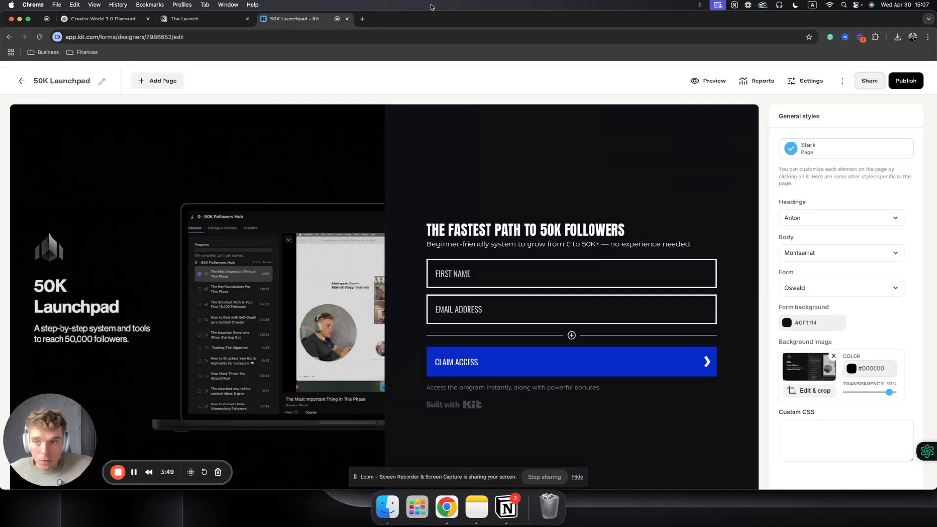
- Examine the 50K Launchpad page's headline, subheading, form fields, Claim Access button and closing text below it
scroll(398, 190, "down", 2)
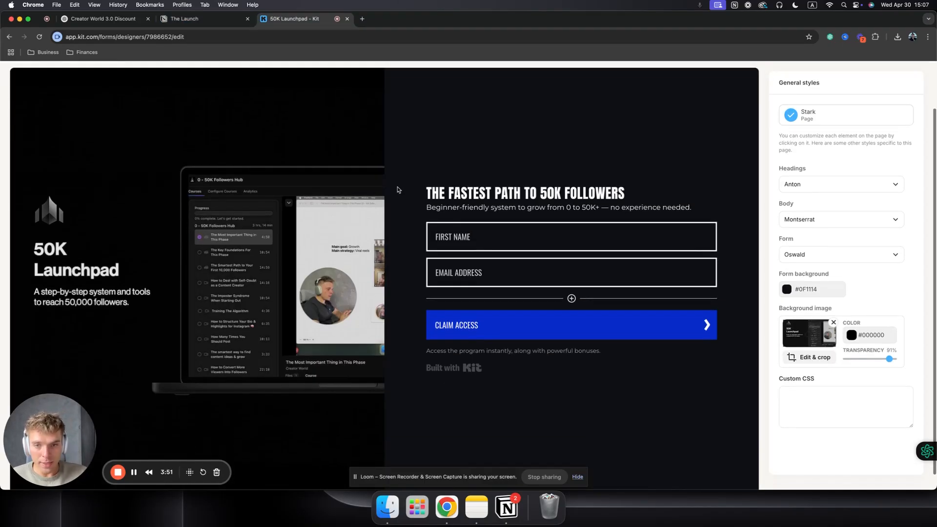
scroll(398, 190, "up", 2)
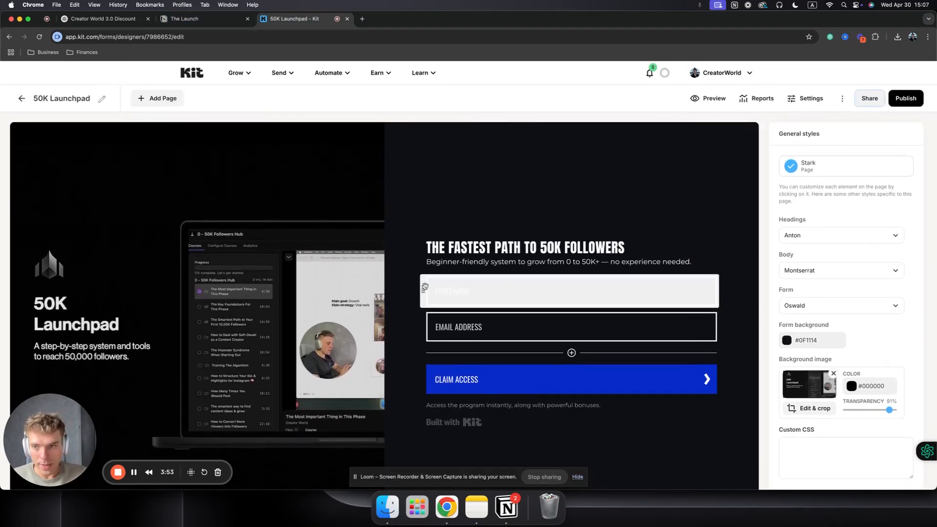
scroll(289, 265, "down", 1)
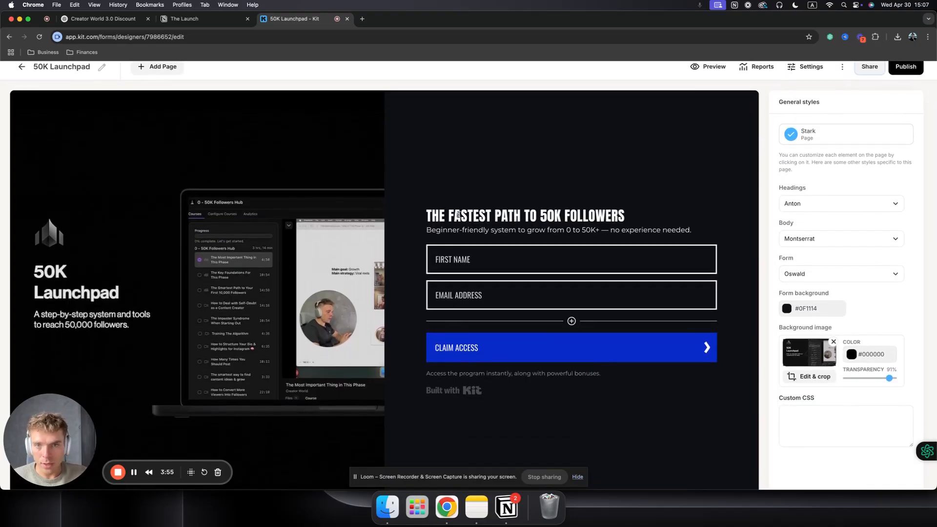
scroll(458, 214, "up", 1)
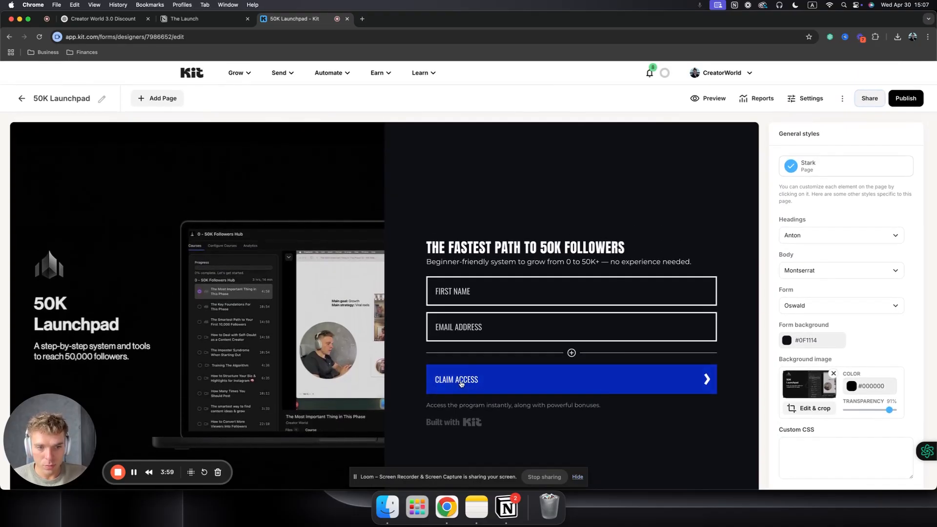
scroll(489, 351, "down", 1)
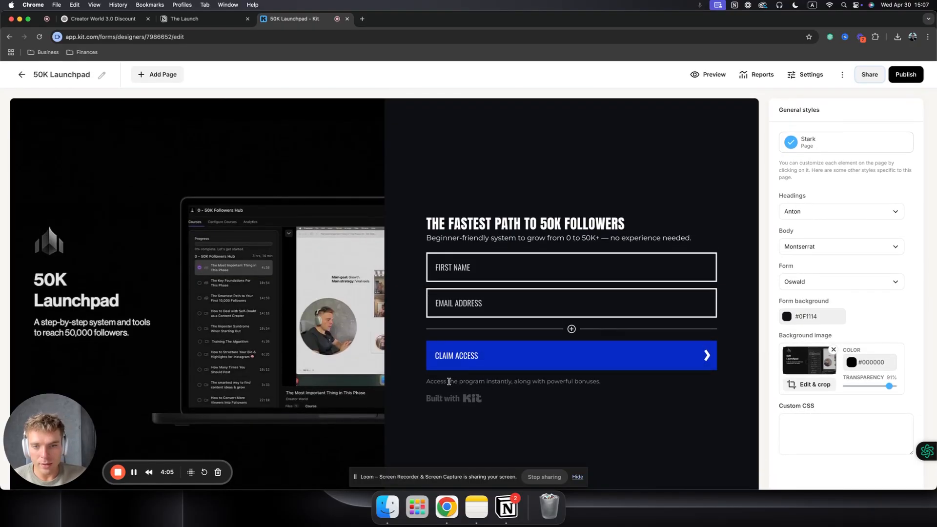
scroll(447, 381, "down", 1)
scroll(446, 379, "down", 1)
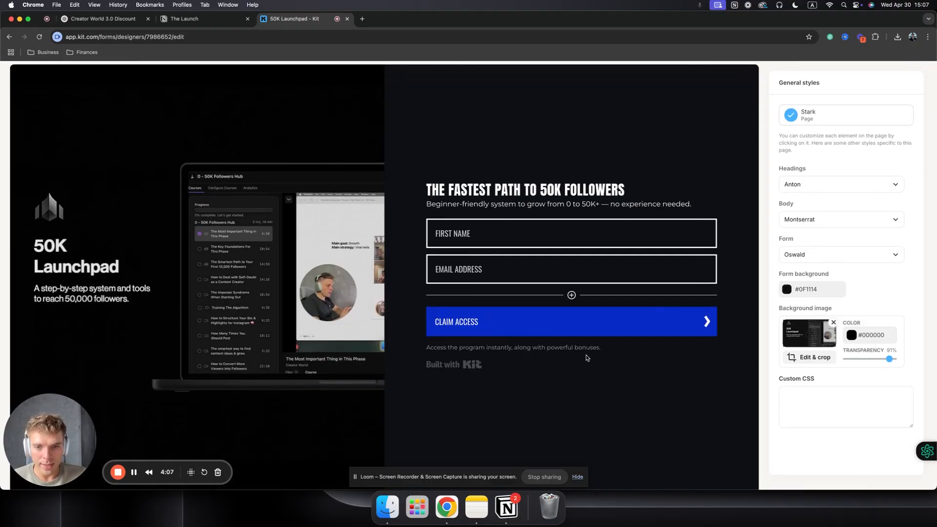
scroll(620, 347, "up", 3)
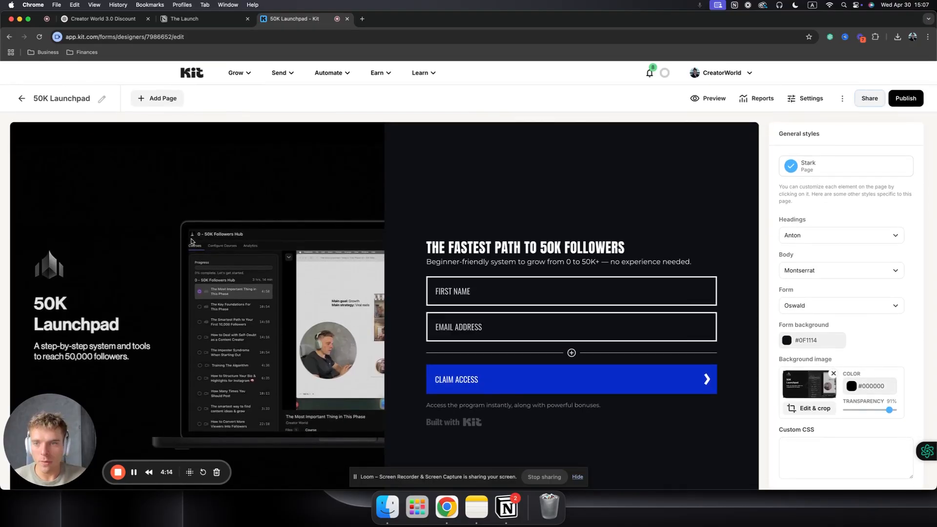
scroll(193, 241, "down", 3)
scroll(194, 242, "up", 3)
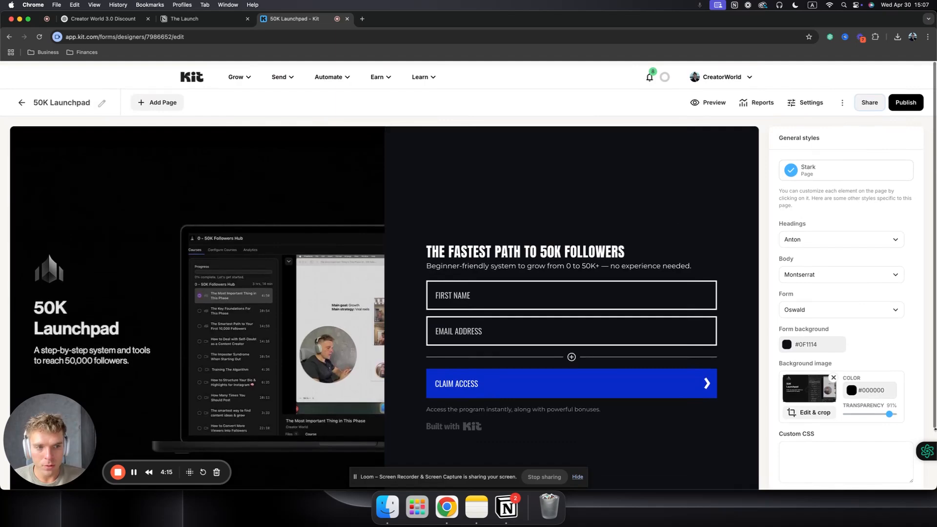
scroll(410, 233, "down", 2)
scroll(408, 236, "up", 3)
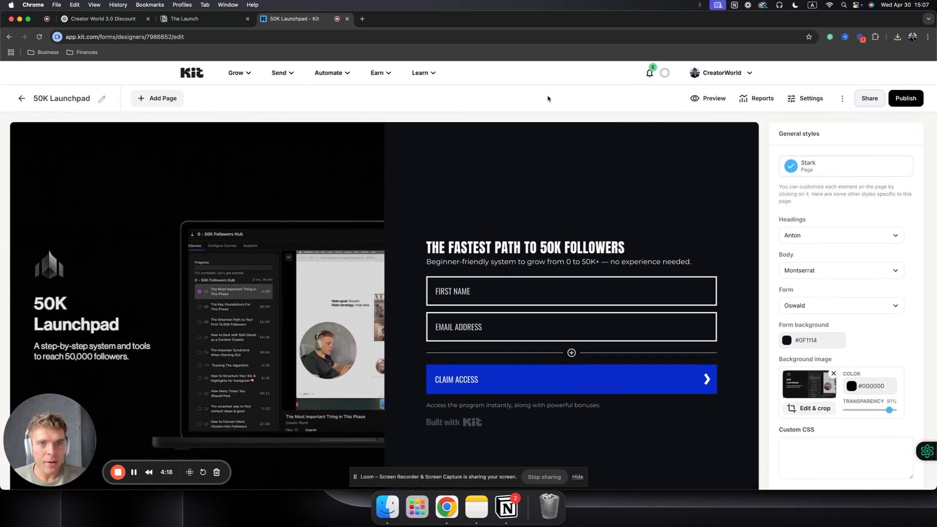
- Check the landing page's domain name and incentive settings, and open the incentive email's contents to look them over
left_click(808, 99)
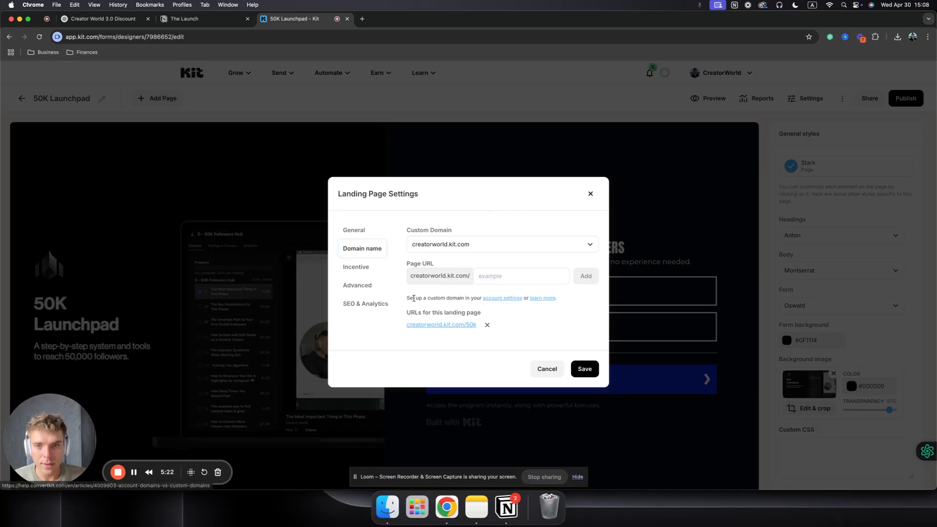
left_click(358, 268)
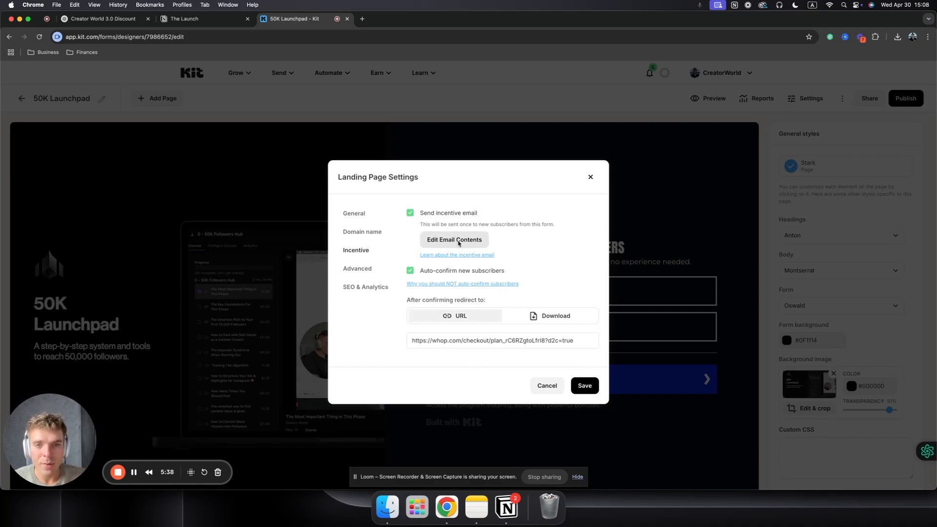
left_click(459, 242)
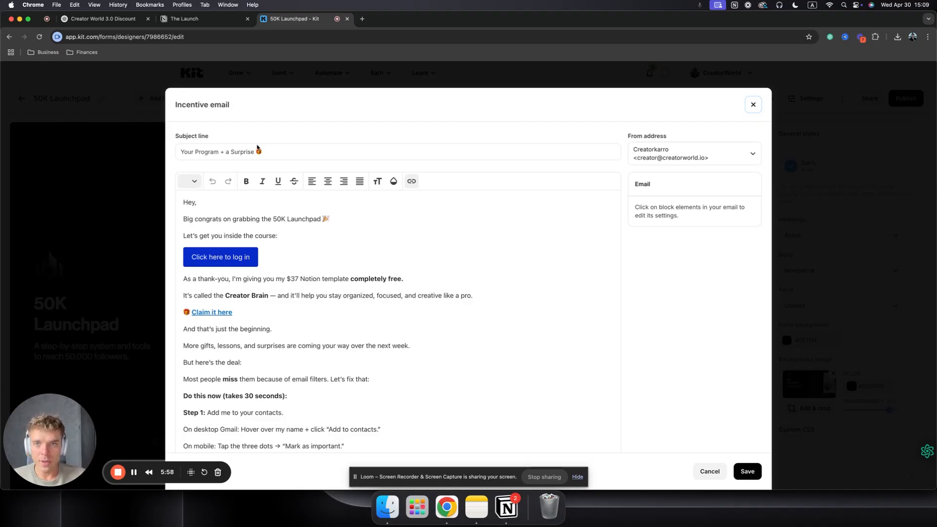
scroll(241, 208, "down", 5)
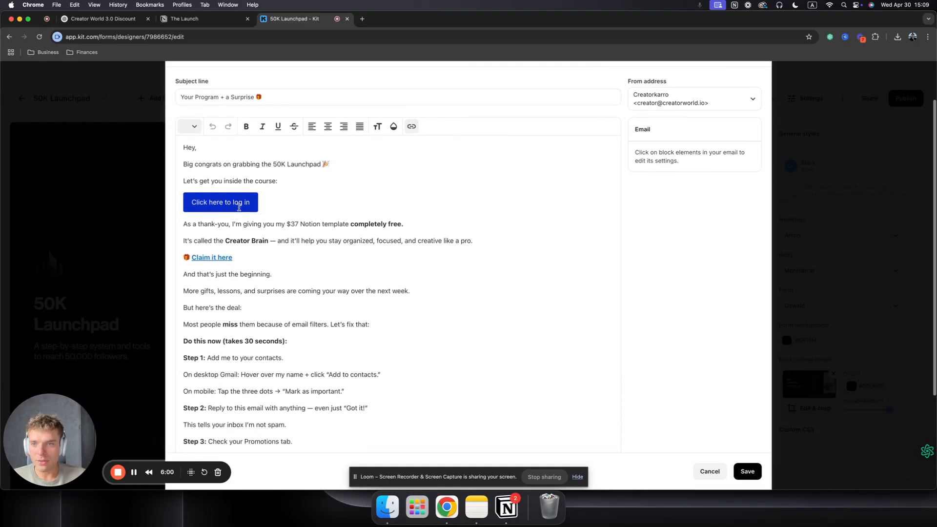
scroll(236, 196, "up", 2)
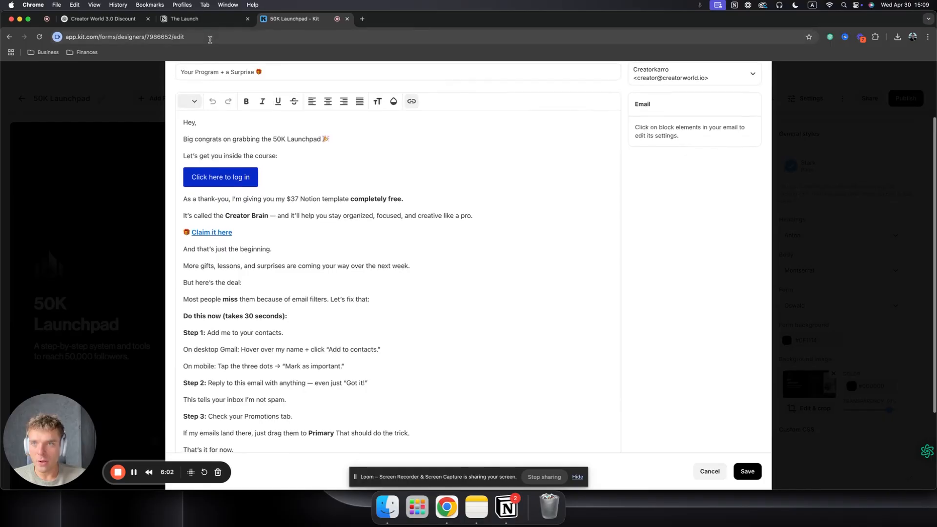
- Switch to The Launch page in Notion and look over its Resources list, launch checklist and 7-Email Funnel Framework
left_click(199, 19)
scroll(429, 175, "down", 1)
scroll(429, 177, "down", 4)
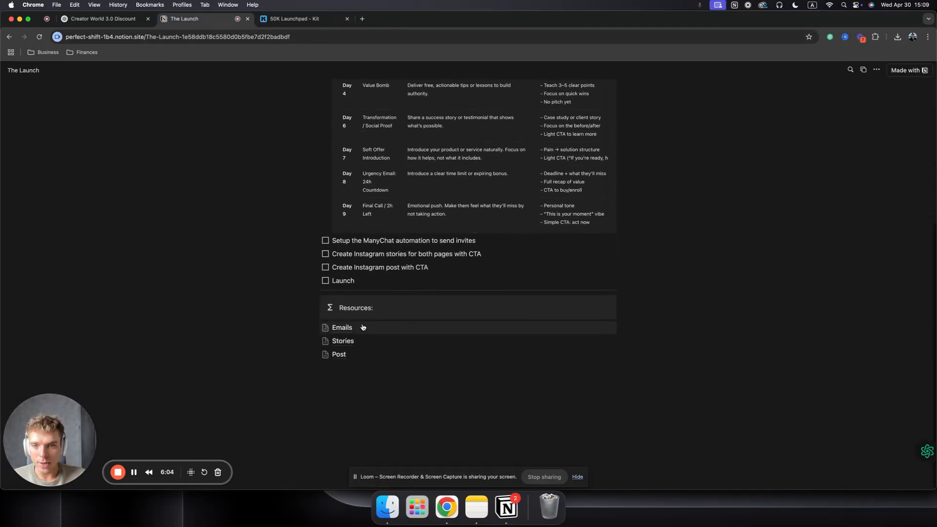
scroll(366, 328, "up", 1)
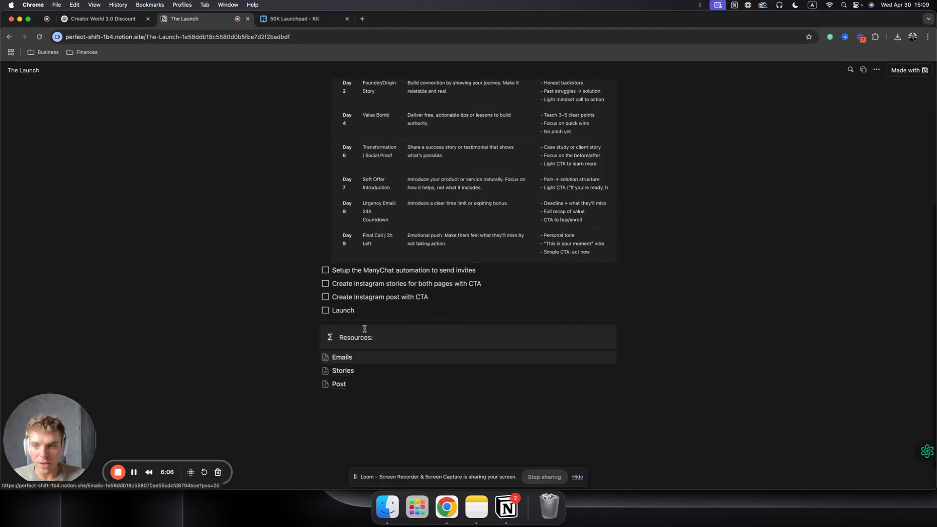
scroll(390, 292, "up", 4)
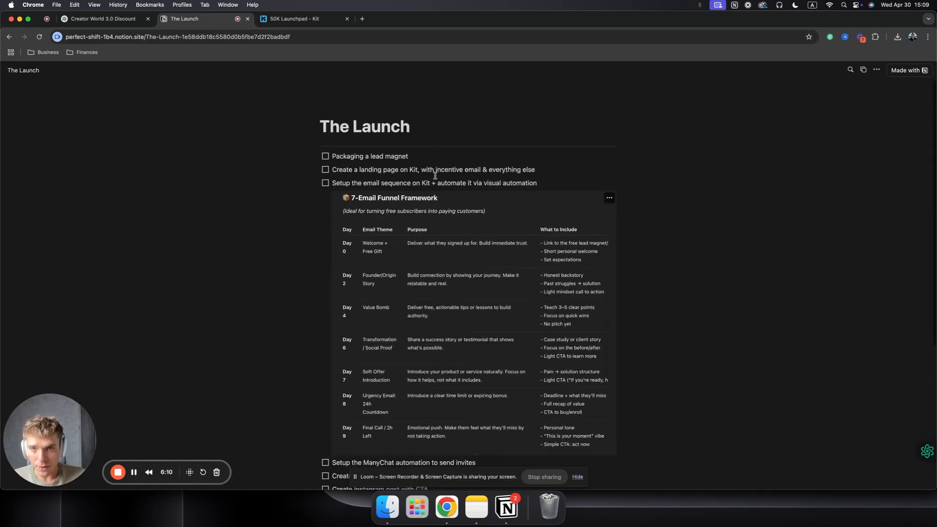
- Return to the incentive email in Kit and read it from the login button and free gift link down to the sign-off
key("ctrl+Tab")
scroll(340, 293, "down", 3)
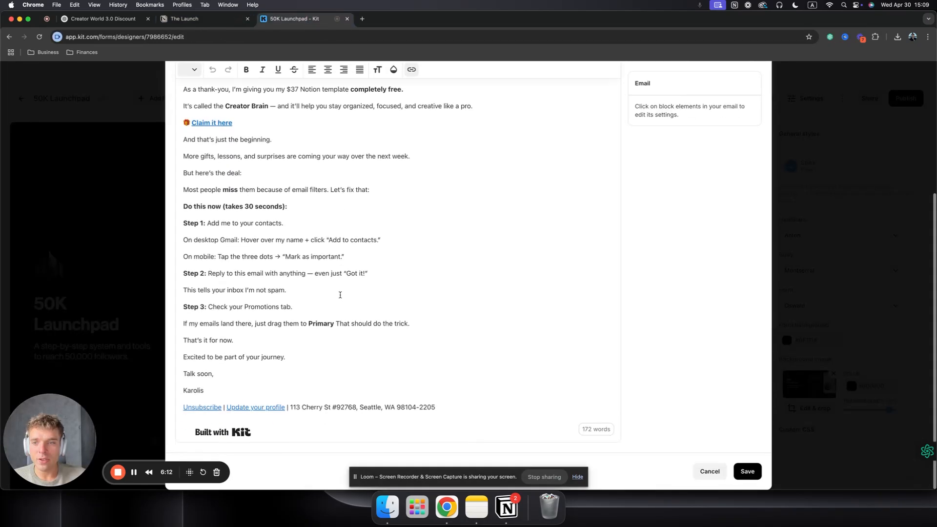
scroll(340, 298, "up", 5)
scroll(340, 297, "down", 4)
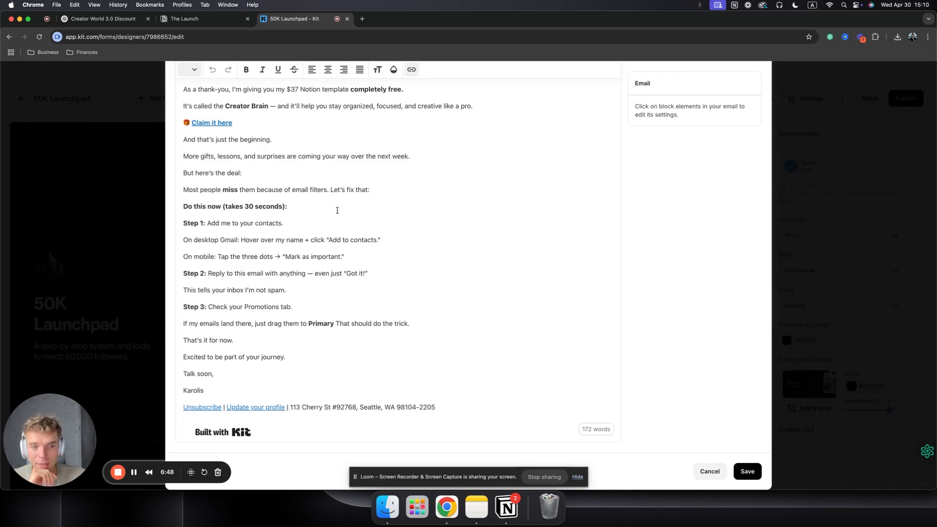
scroll(336, 211, "up", 5)
scroll(382, 220, "down", 5)
scroll(537, 317, "up", 5)
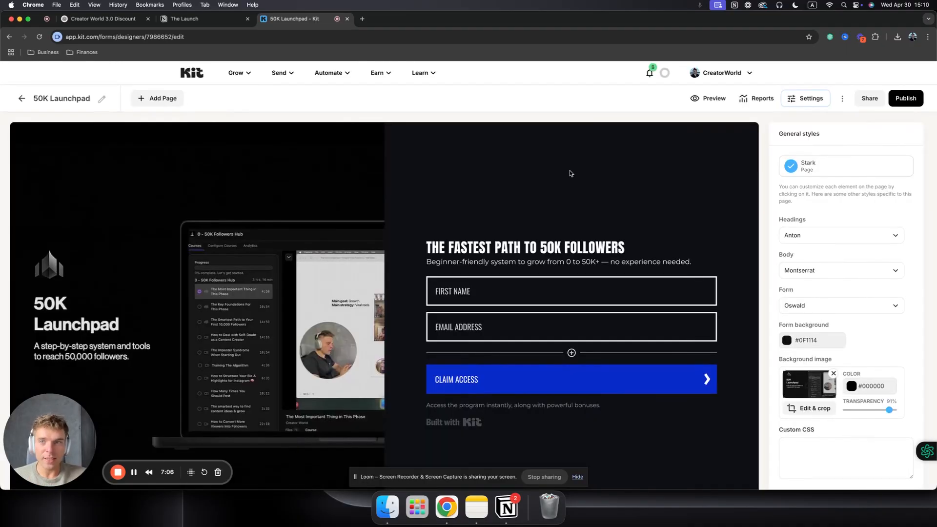
- Look over the 50K Launchpad landing page and check where its general settings redirect new subscribers
scroll(569, 173, "down", 2)
scroll(391, 180, "up", 2)
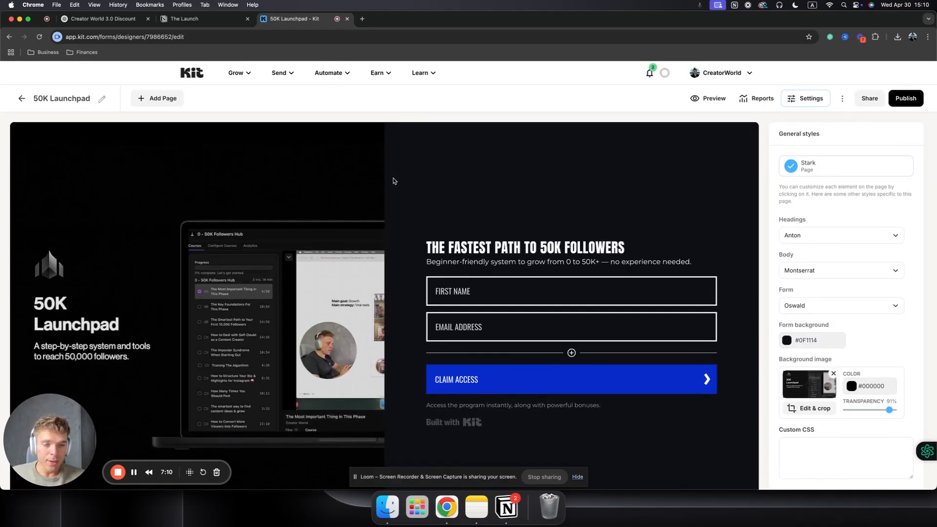
left_click(807, 98)
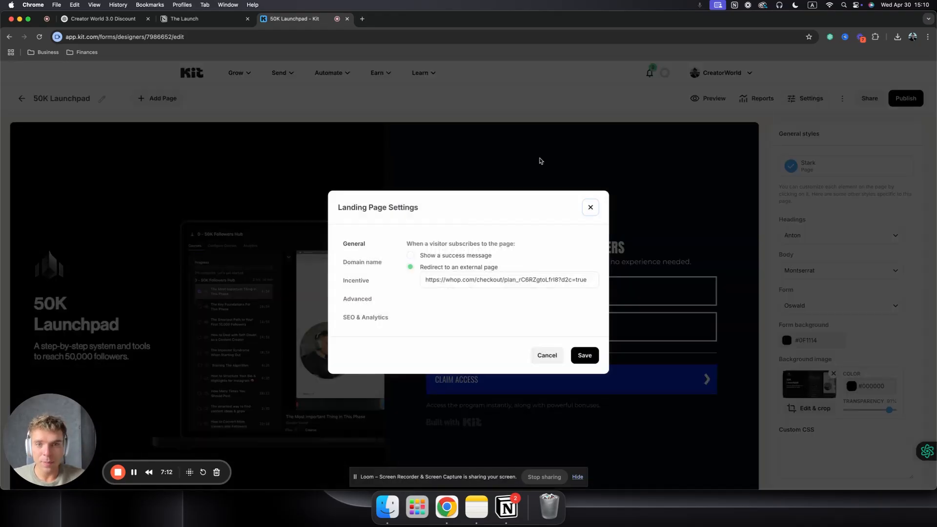
left_click(520, 170)
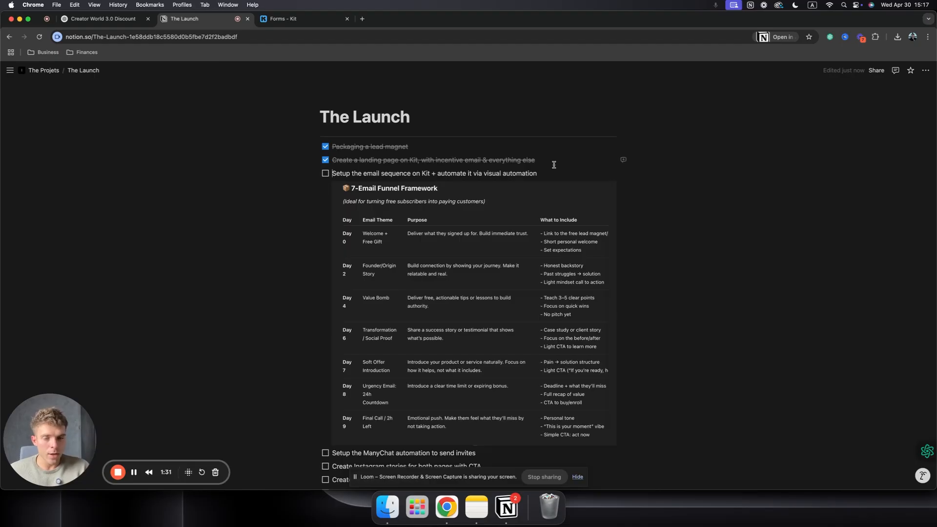
- Examine the 7-Email Funnel Framework table, the remaining launch tasks and the Resources list on The Launch page in Notion
scroll(472, 247, "down", 5)
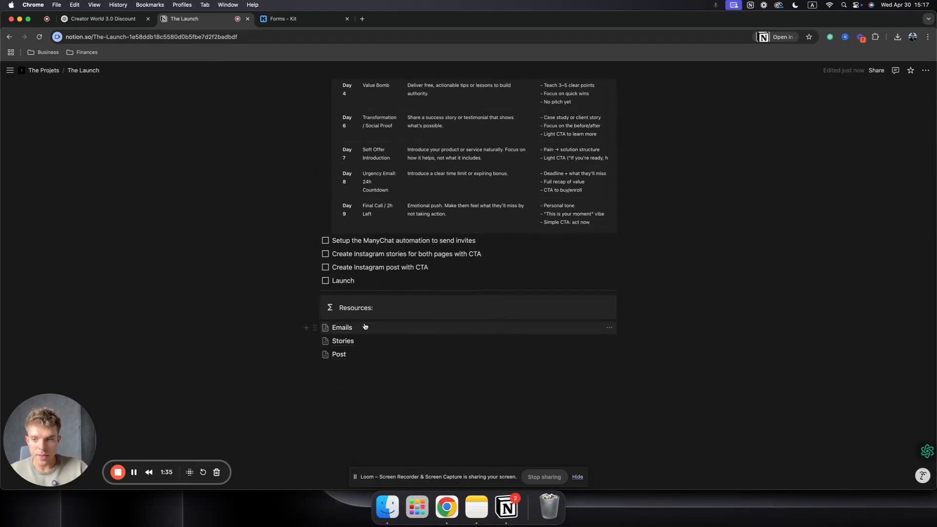
scroll(366, 324, "up", 5)
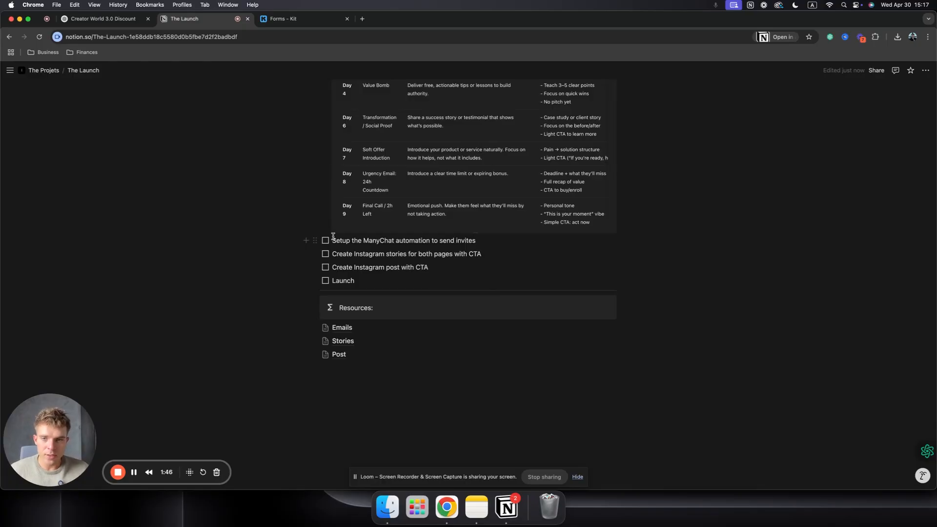
mouse_move(342, 332)
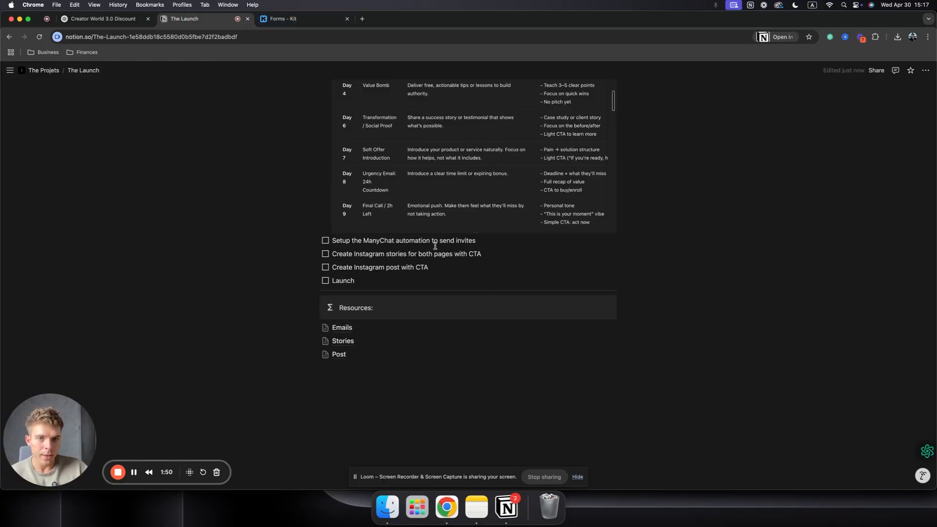
mouse_move(521, 325)
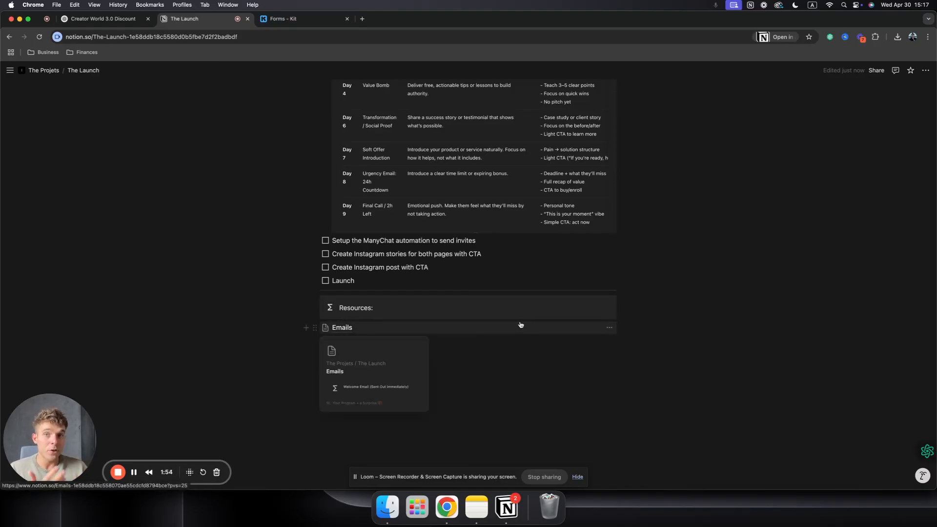
scroll(520, 325, "up", 10)
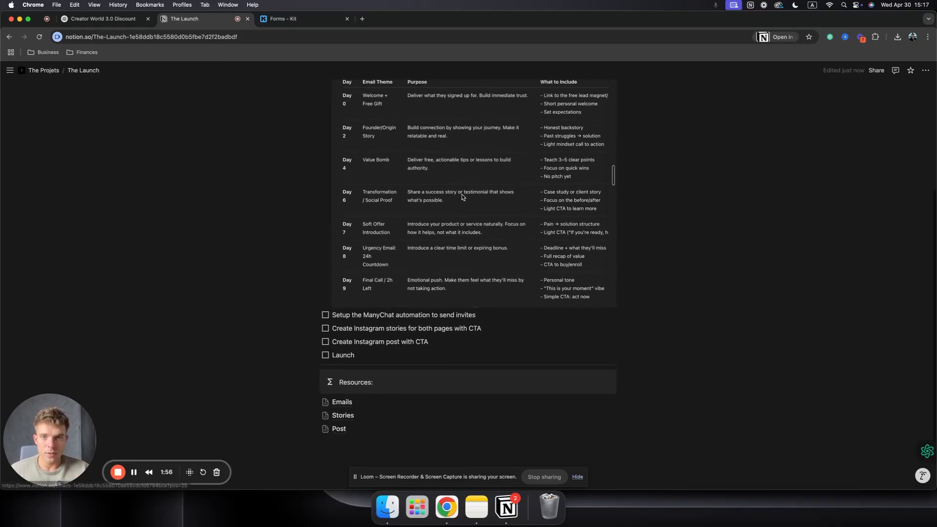
scroll(433, 207, "down", 1)
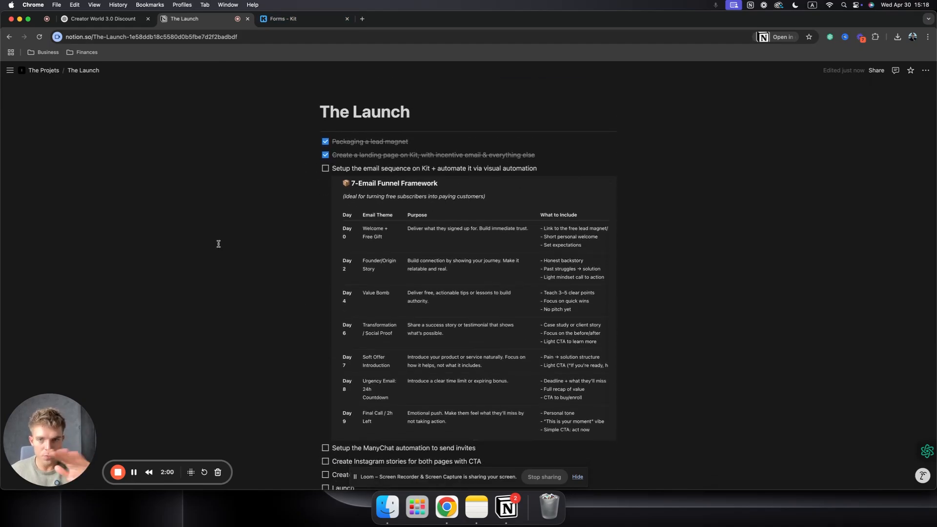
scroll(218, 244, "down", 2)
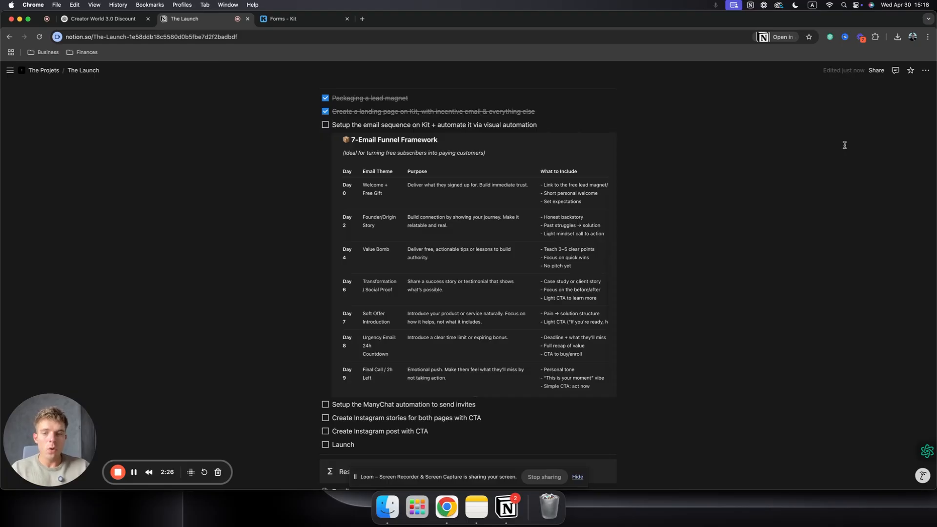
scroll(642, 222, "down", 3)
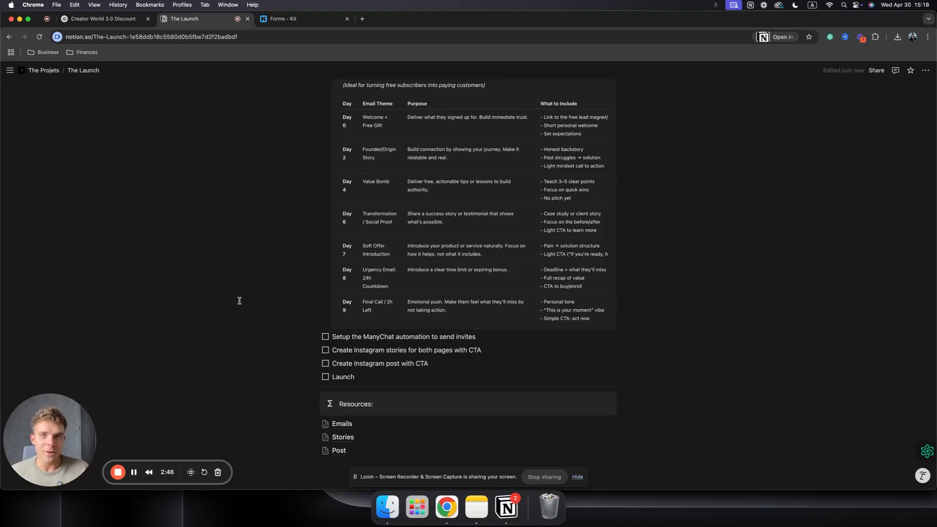
- Open the Emails resource page and read through the Welcome Email and the Founder/Origin Story Email
left_click(341, 423)
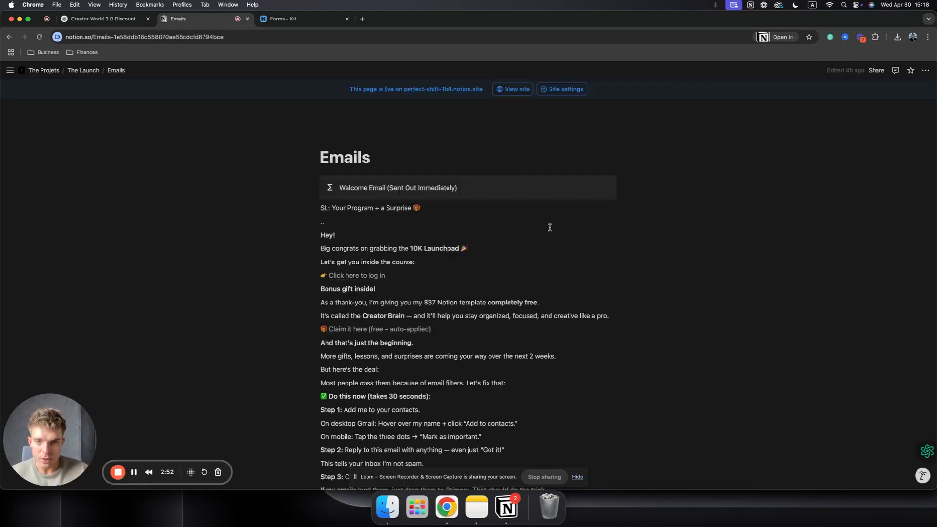
scroll(411, 225, "down", 3)
scroll(411, 225, "down", 10)
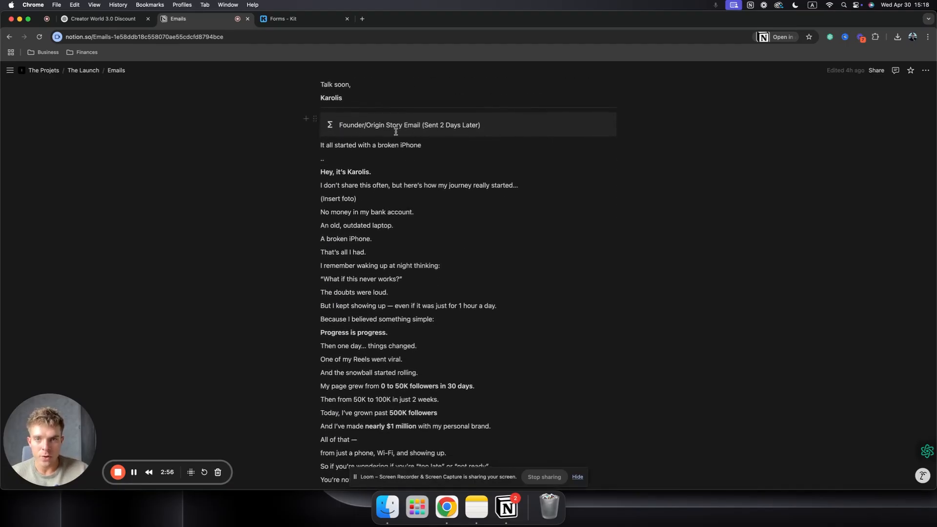
scroll(413, 131, "down", 1)
scroll(331, 130, "down", 2)
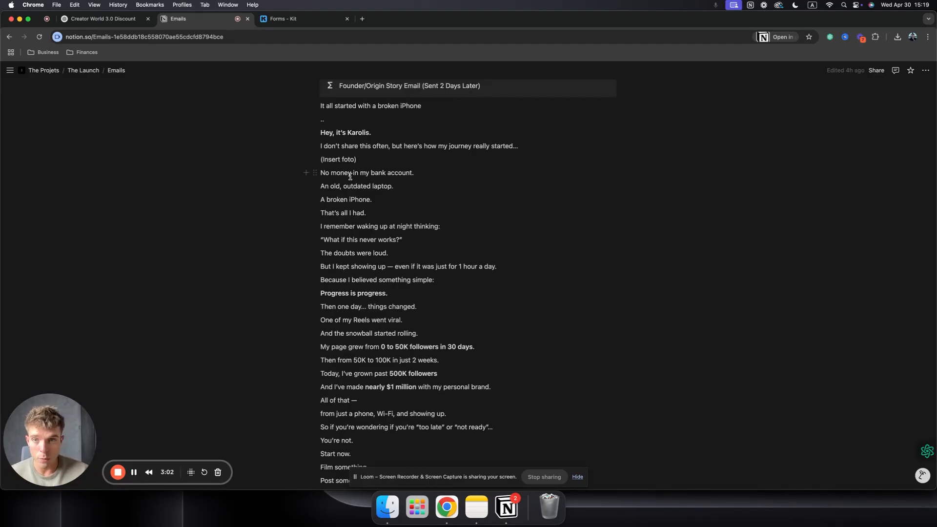
scroll(349, 177, "down", 1)
- Copy the Founder/Origin Story email's text and begin a ChatGPT prompt with "Pretend that you are a copywriting pro, and"
left_click_drag(319, 118, 403, 457)
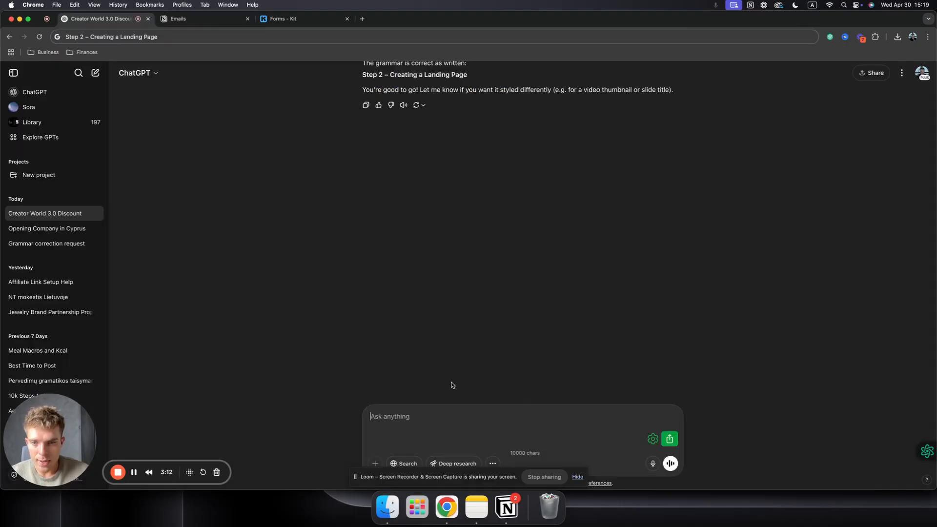
type("Pretend")
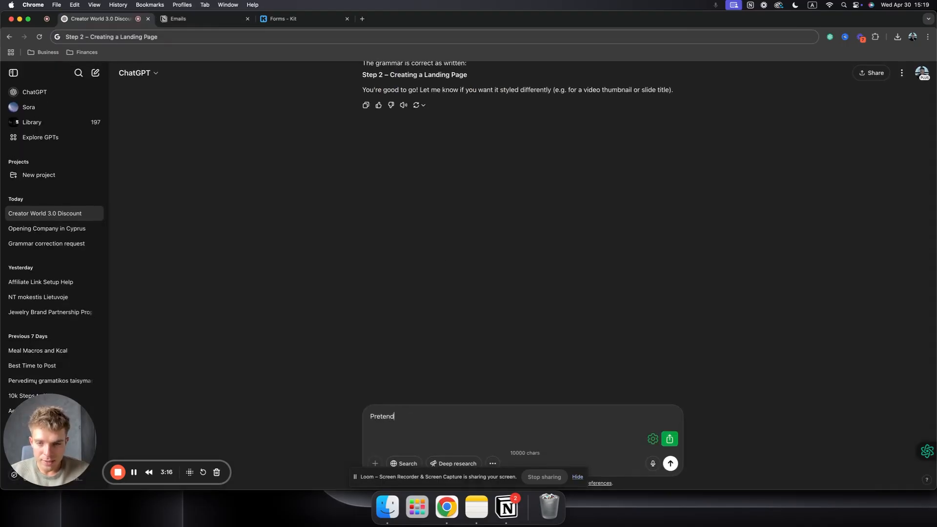
type(" that you are a co")
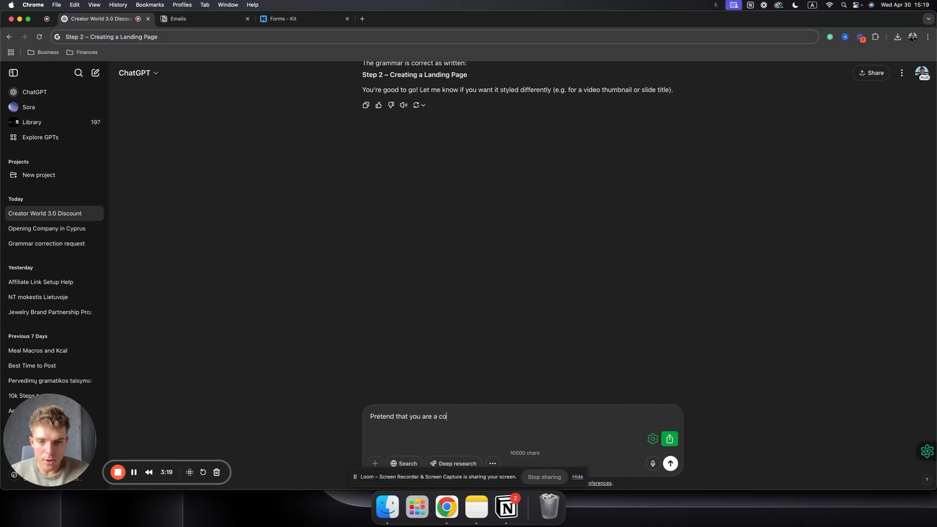
type("pywrit")
key("BackSpace")
key("BackSpace")
key("BackSpace")
type("writing pro, and rewri")
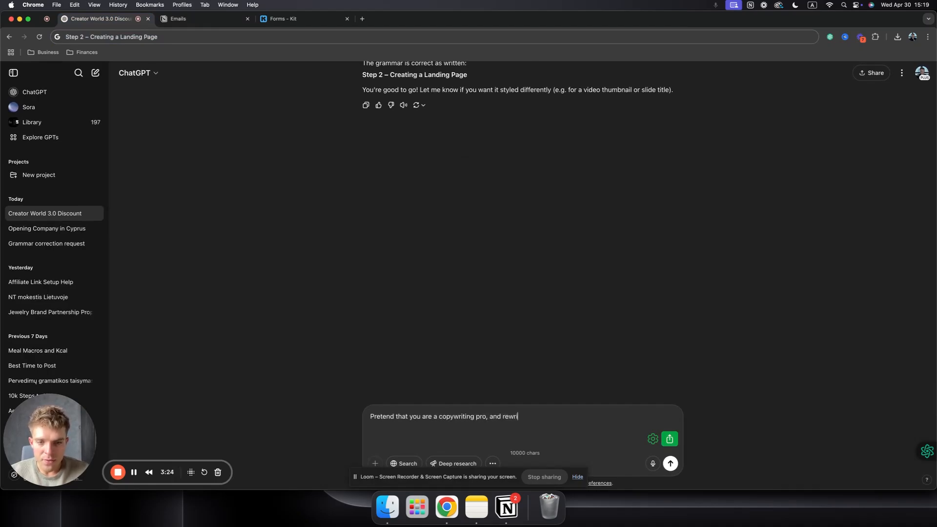
- Complete the prompt with "rewrite this email in similar angle and writing style just for my story of losing weight:", add the copied email and send it
type("te this email in similar angle and writing style just ")
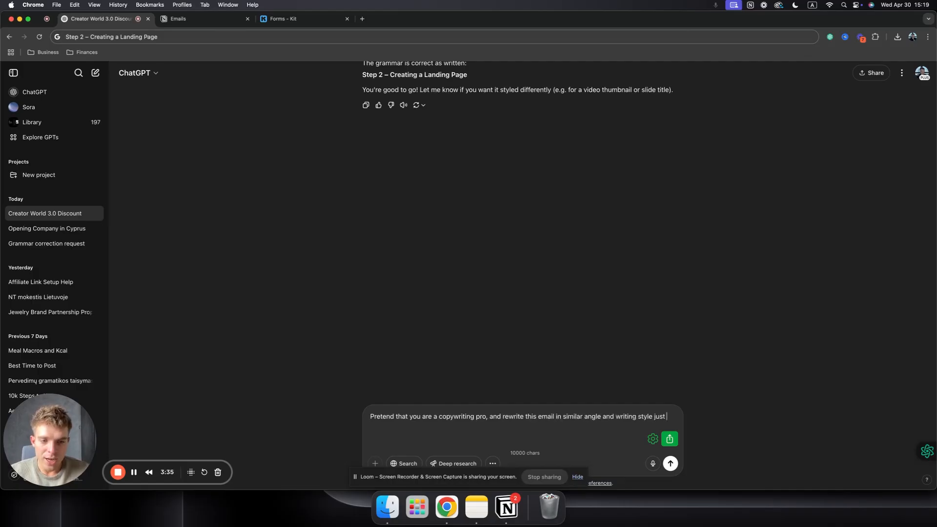
type("for my story of")
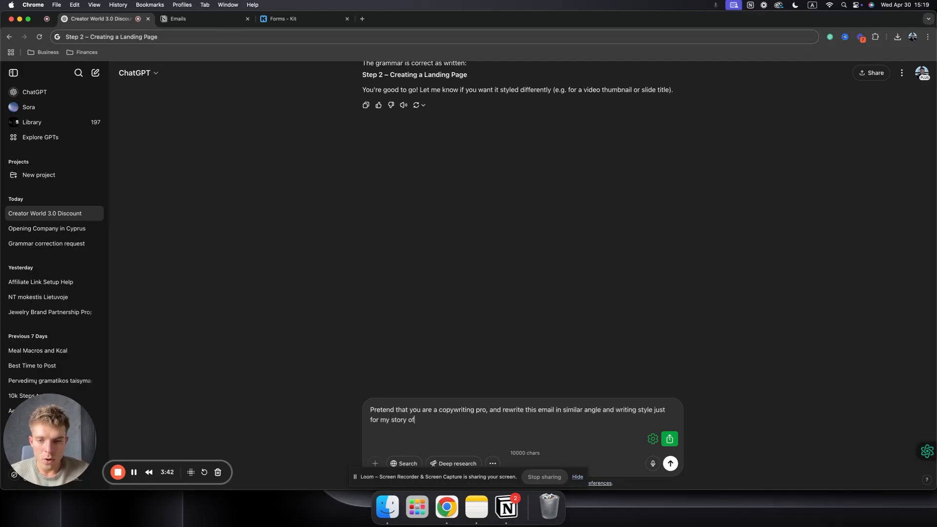
type(" losing weight")
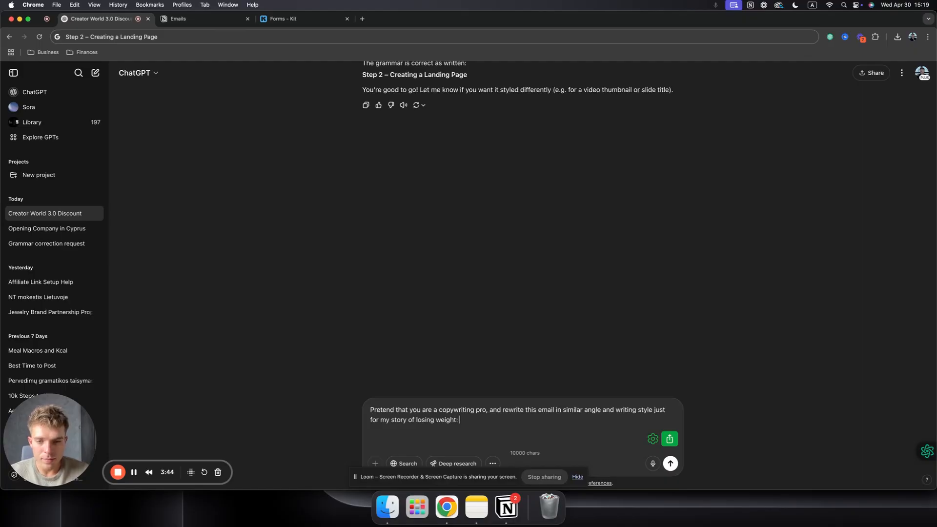
key("super+v")
key("Return")
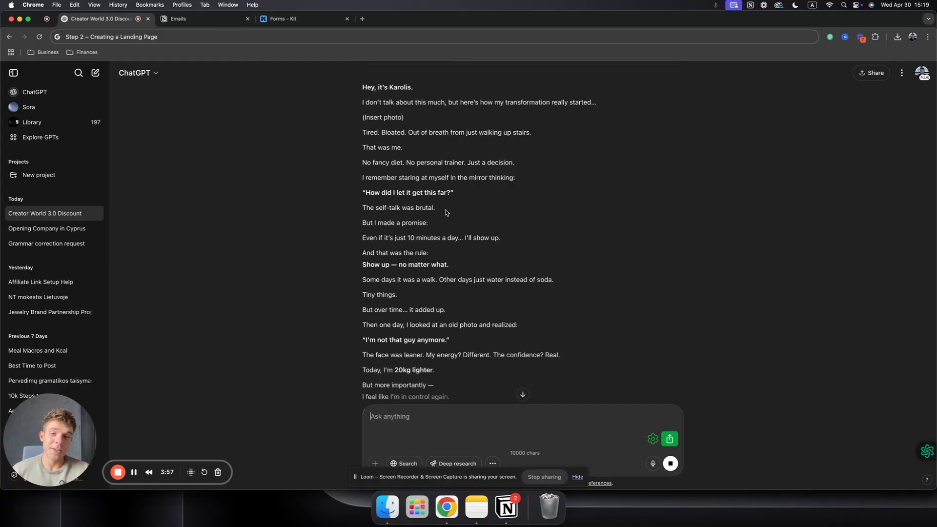
- Read ChatGPT's rewritten email and return to The Launch page in Notion to review the email framework and remaining tasks
scroll(435, 206, "down", 5)
scroll(413, 205, "down", 4)
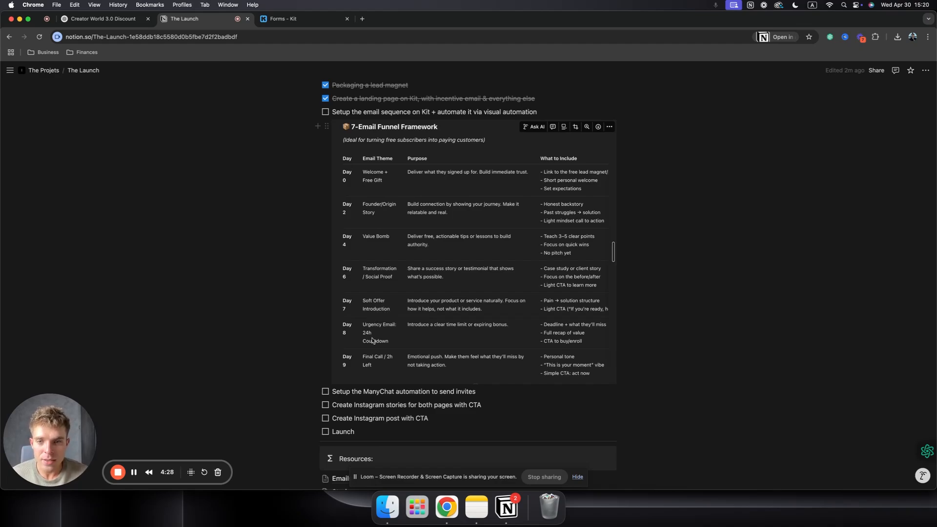
scroll(371, 361, "down", 4)
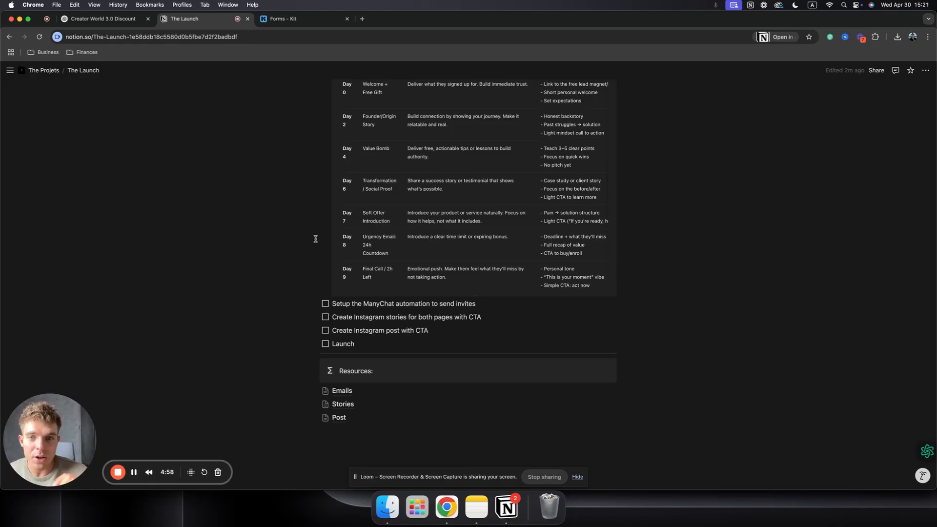
- Reopen the Emails resource page from The Launch, skim its email examples, and return to the 7-Email Funnel Framework
scroll(383, 249, "up", 1)
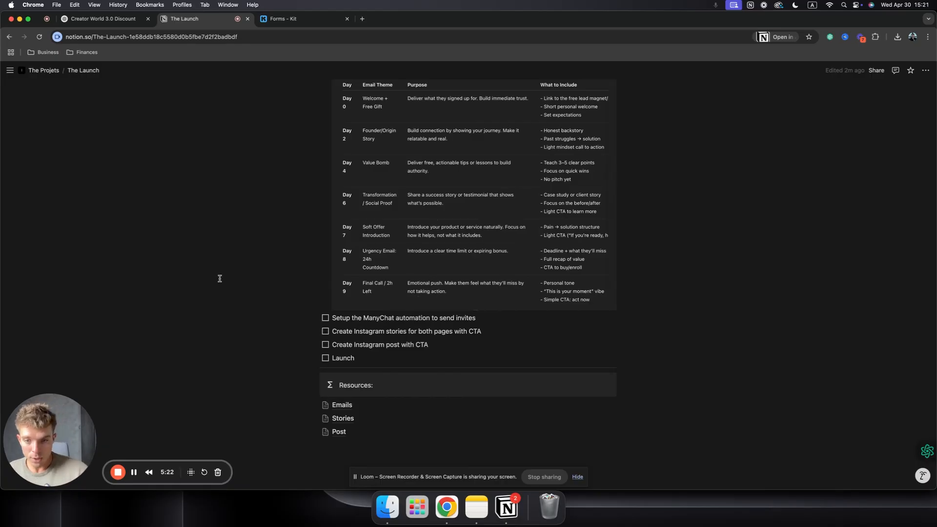
left_click(361, 408)
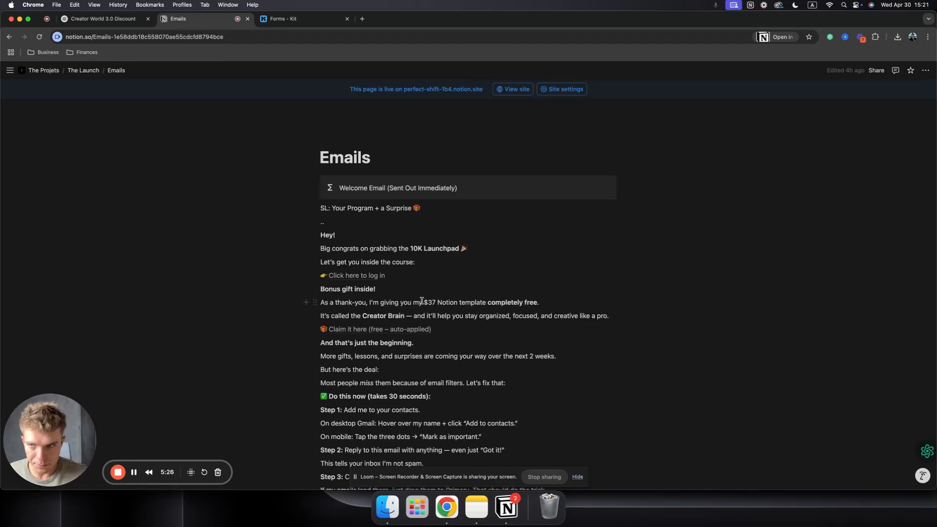
scroll(513, 267, "down", 5)
scroll(433, 299, "down", 8)
scroll(429, 299, "up", 8)
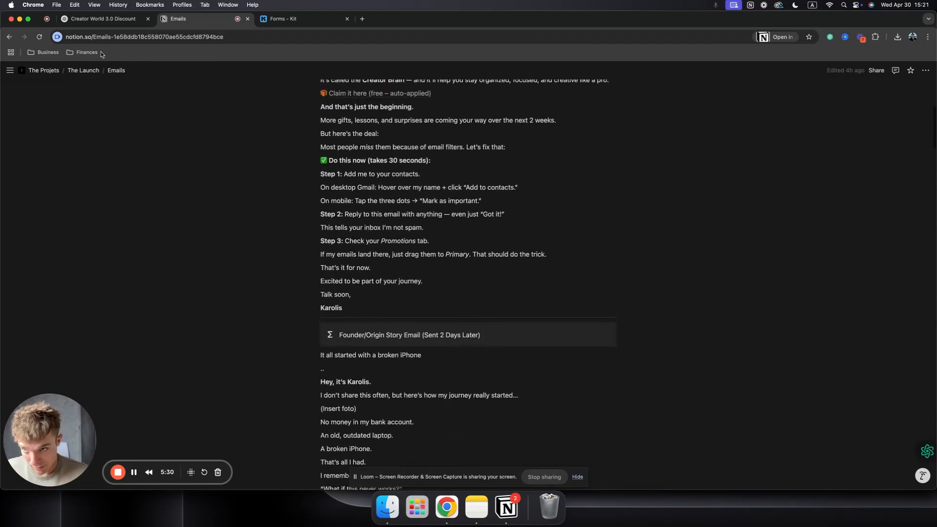
left_click(83, 70)
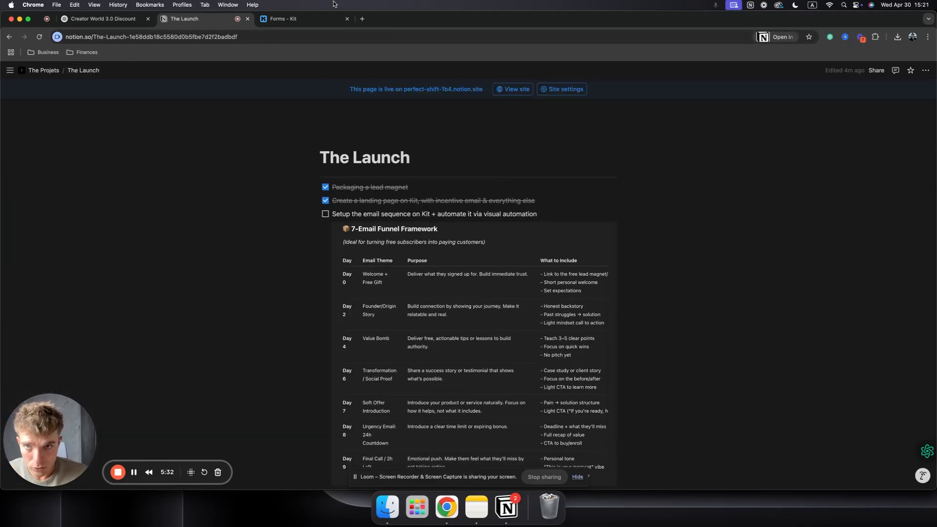
scroll(354, 169, "down", 2)
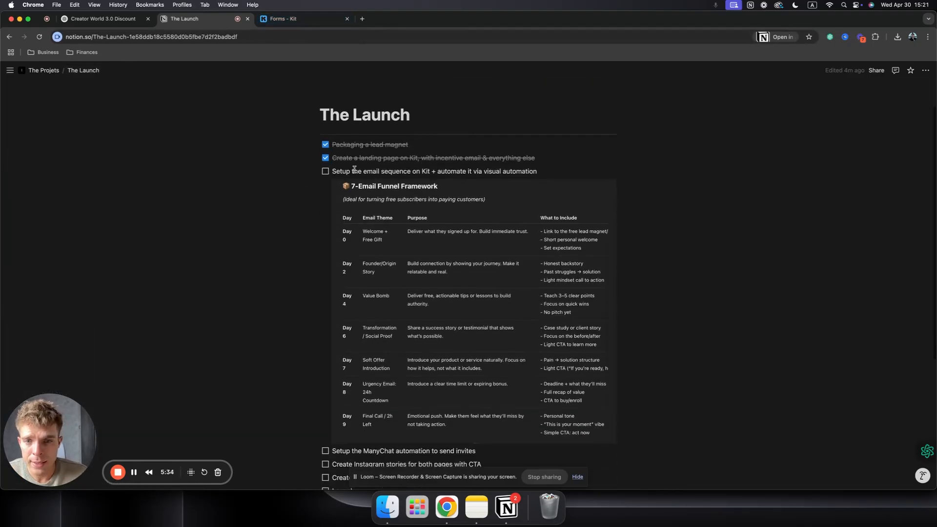
- Switch to Kit and open the CW 3.0 Upsell Flow email sequence
left_click(284, 19)
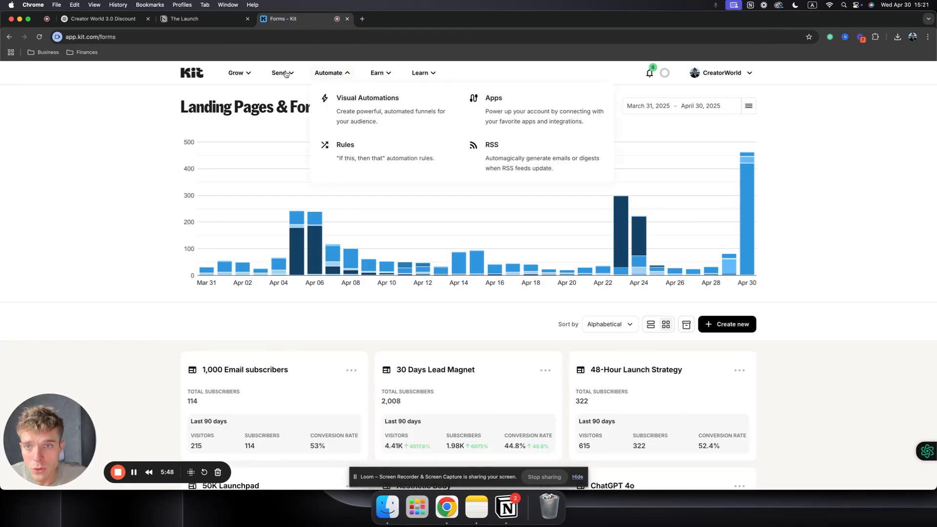
mouse_move(286, 73)
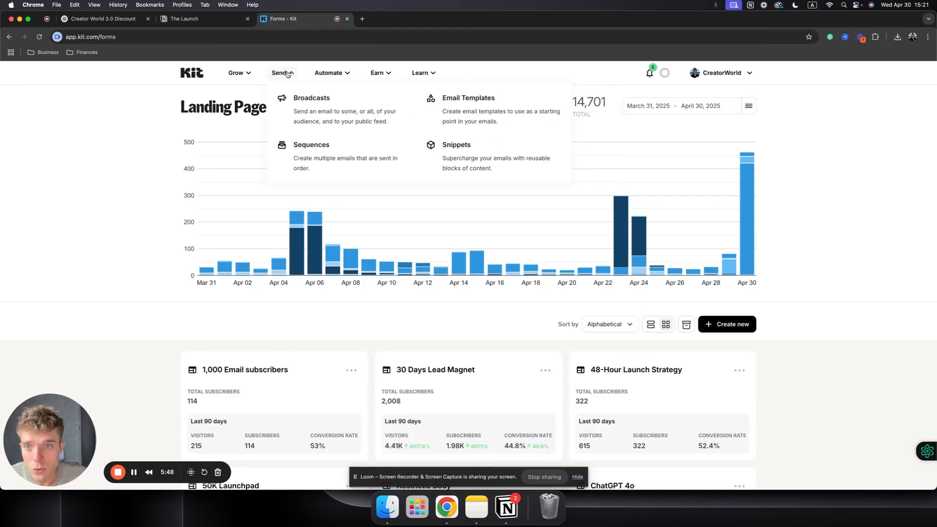
left_click(328, 164)
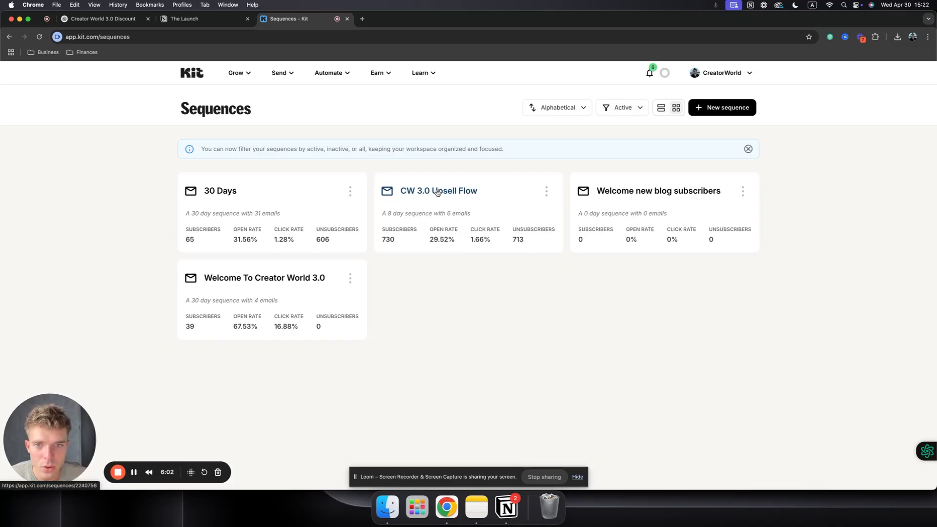
left_click(438, 191)
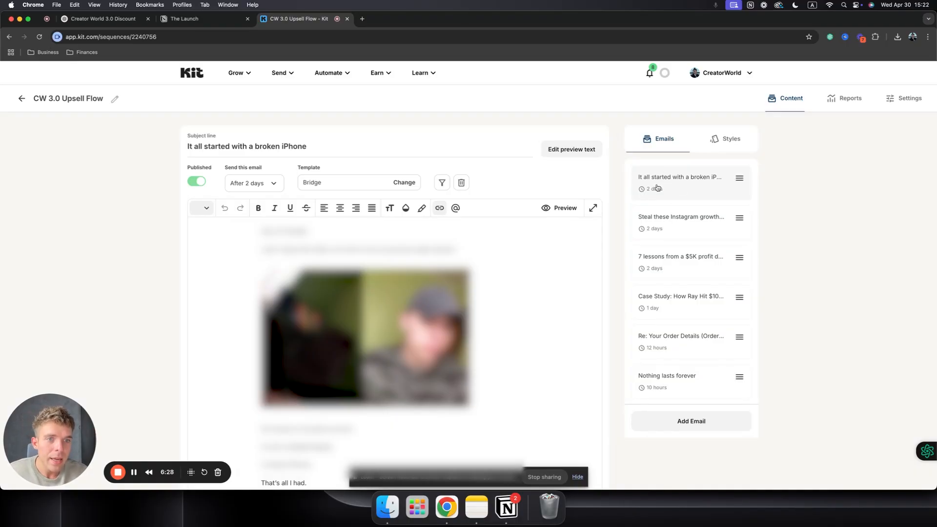
- Inspect the send-delay options of the "It all started with a broken iPhone" email and compare it with "Steal these Instagram growth shortcuts"
left_click(278, 185)
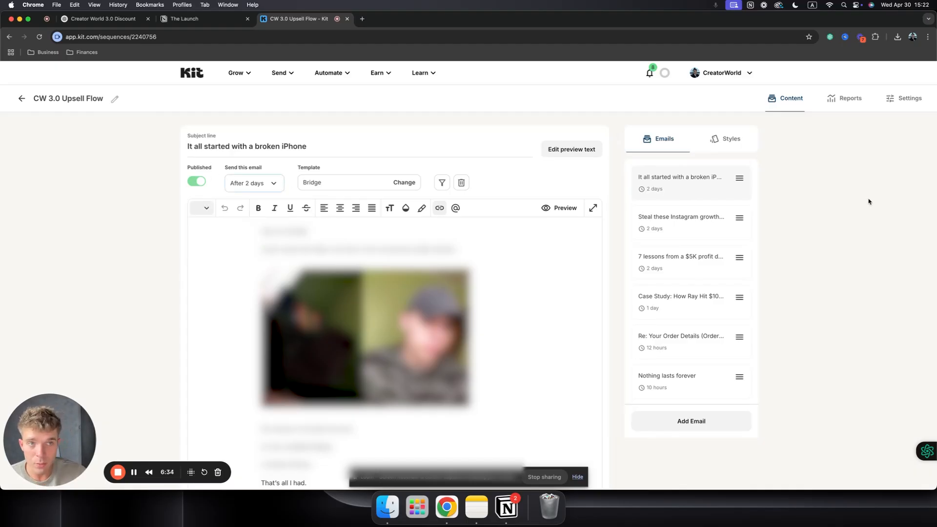
left_click(242, 189)
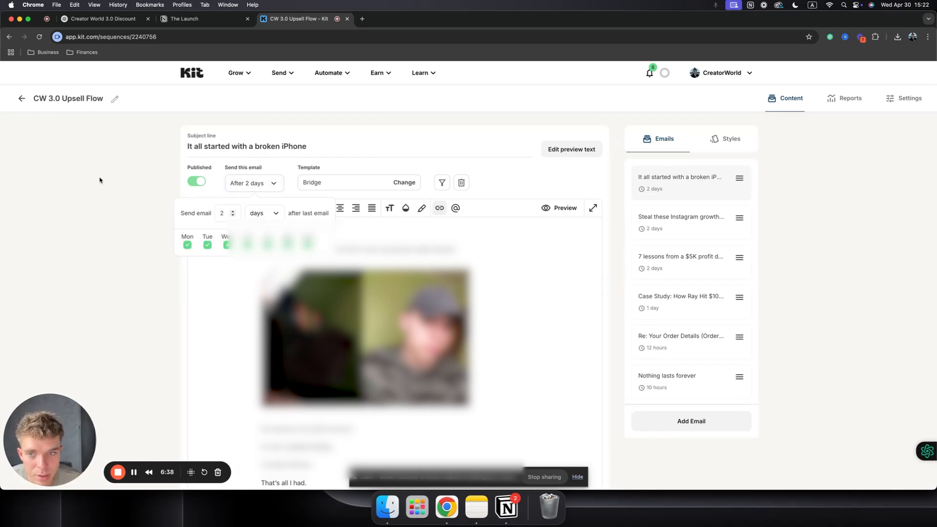
left_click(702, 227)
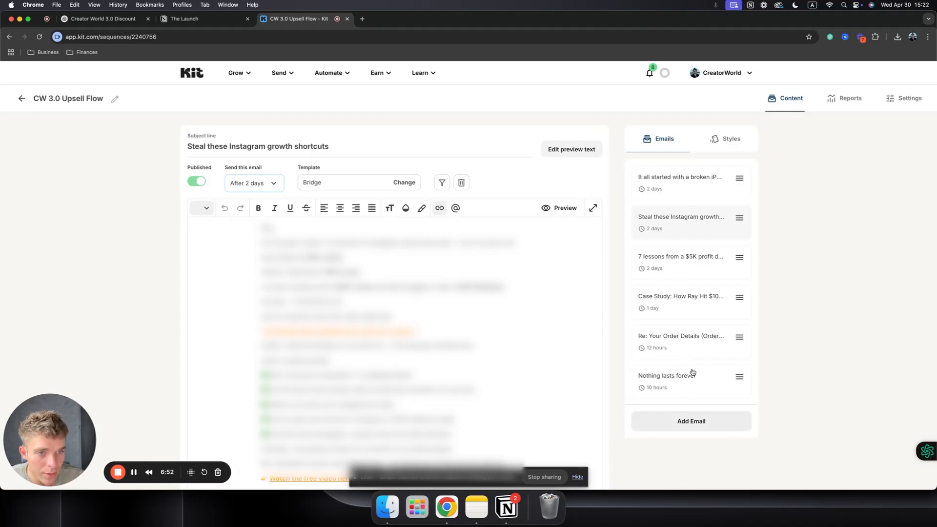
left_click(693, 190)
left_click(692, 237)
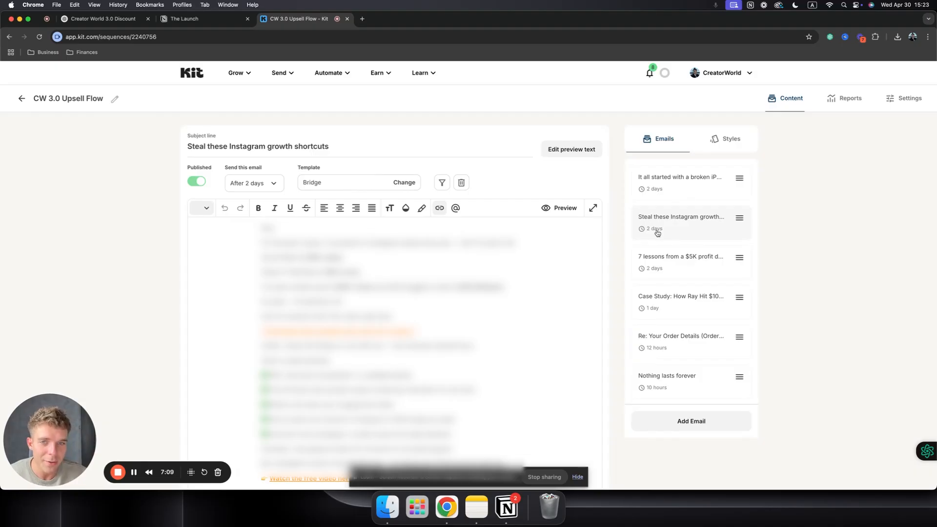
left_click(657, 184)
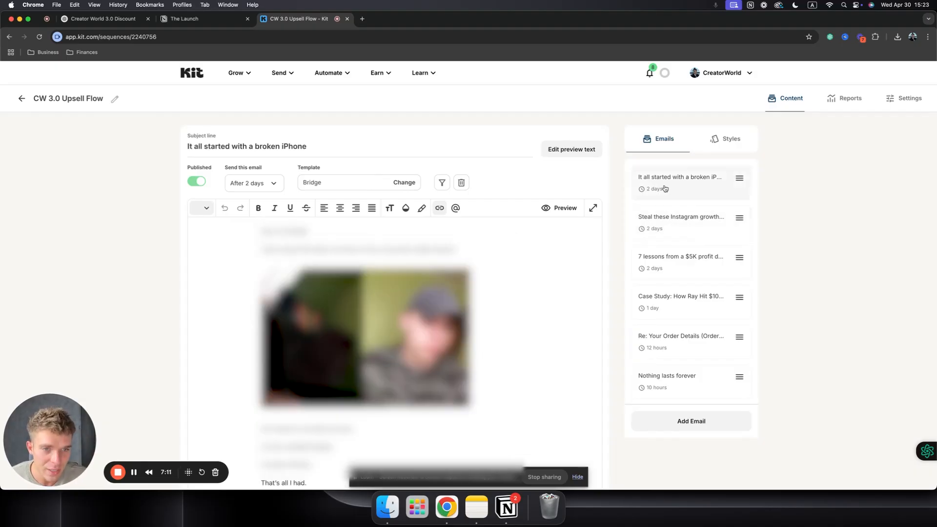
left_click(664, 219)
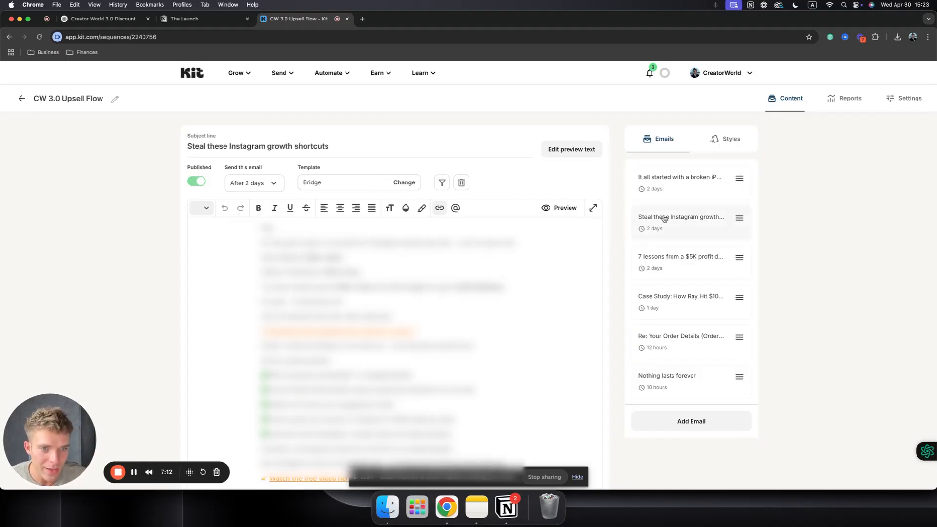
- Review the sequence's emails and send delays from "7 lessons from a $5K profit day" to "Nothing lasts forever", and return to the first email
left_click(673, 263)
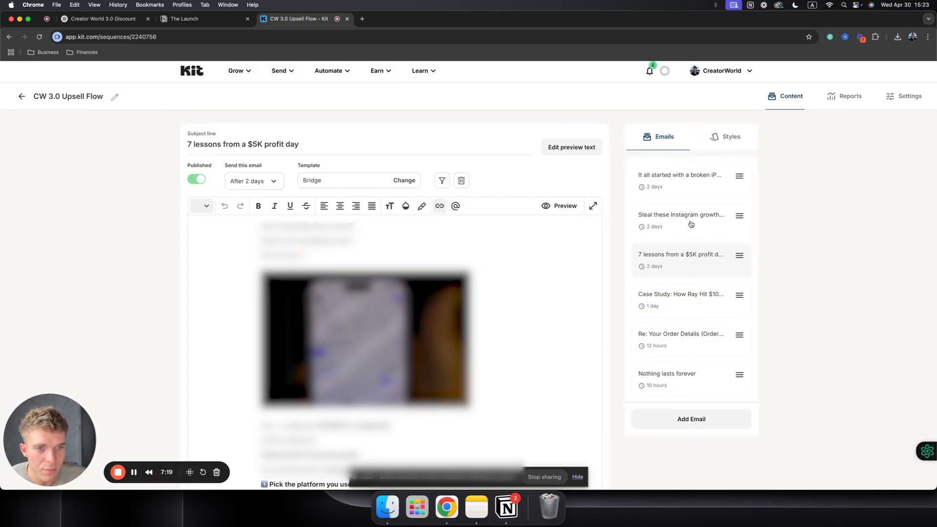
left_click(692, 302)
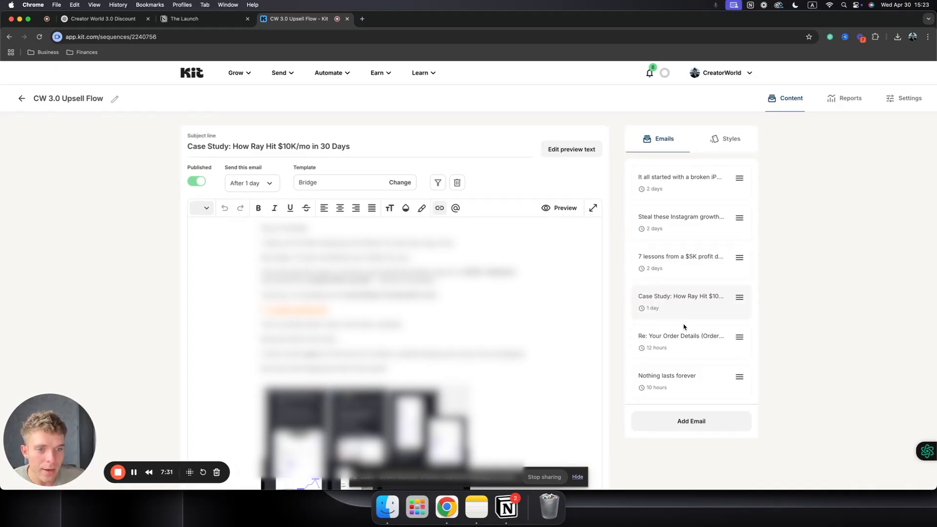
left_click(679, 342)
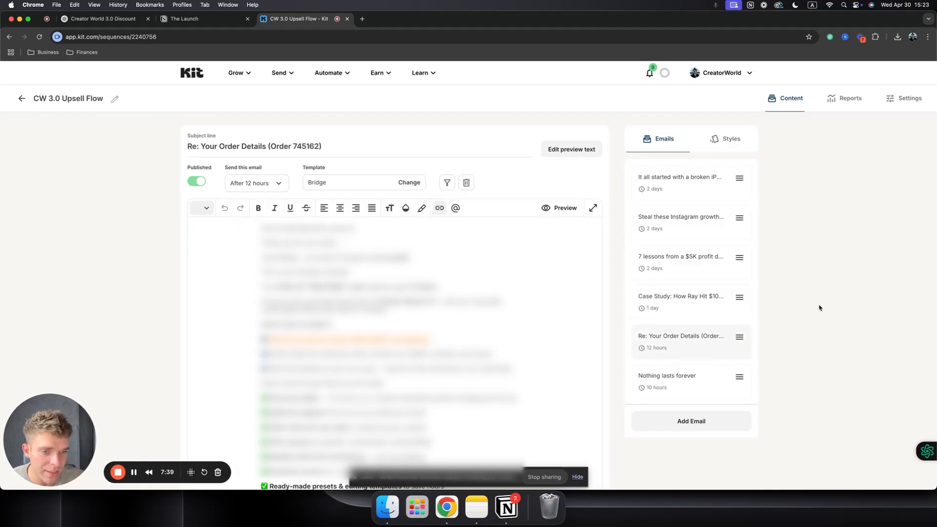
left_click(685, 378)
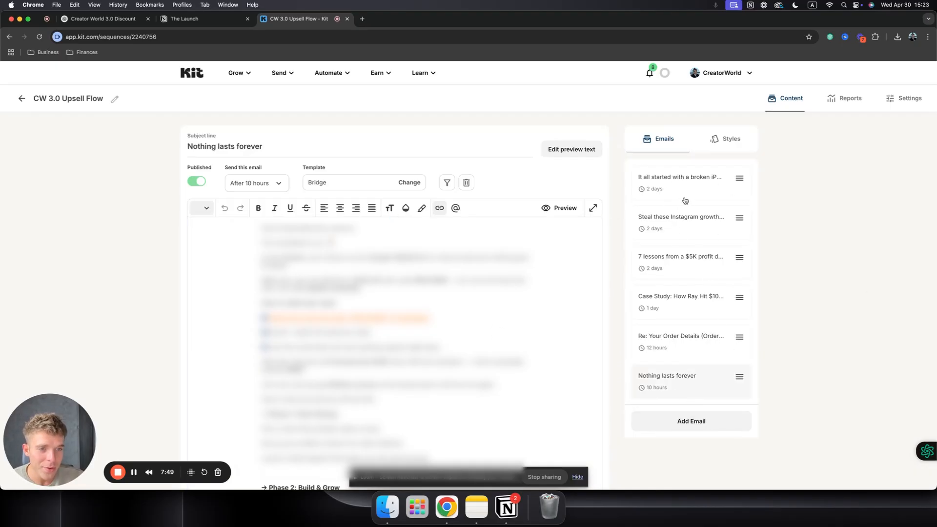
scroll(795, 201, "up", 1)
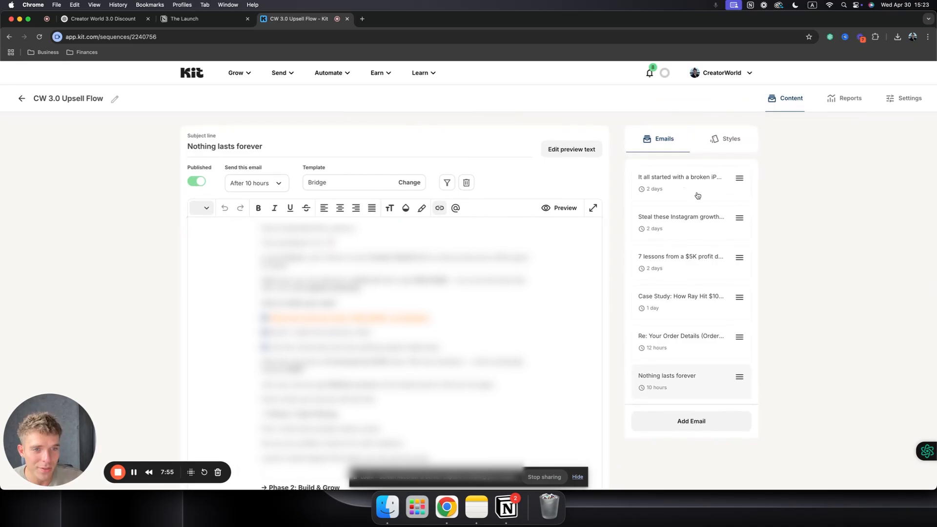
left_click(698, 195)
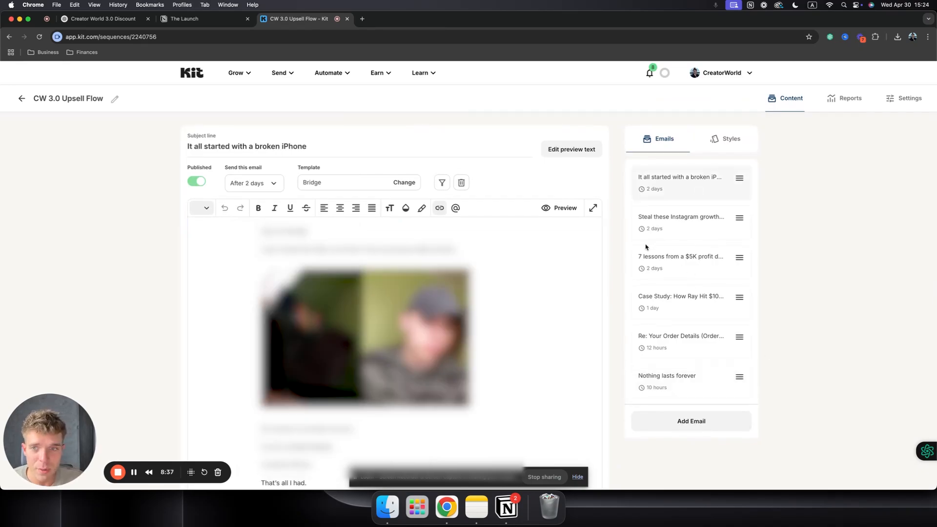
- Open the CW 3.0 Upsell Flow settings and review the sender, default template, sending schedule and sequence behavior
scroll(645, 249, "up", 1)
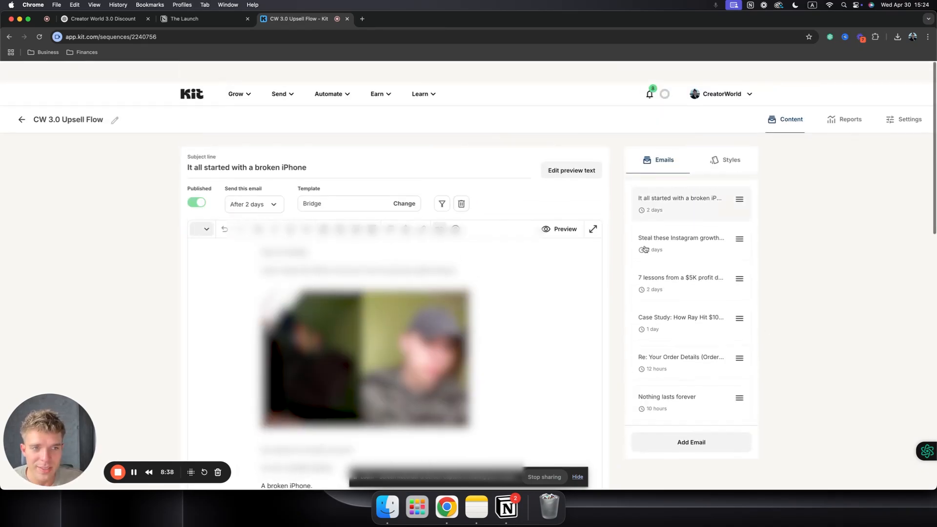
left_click(897, 108)
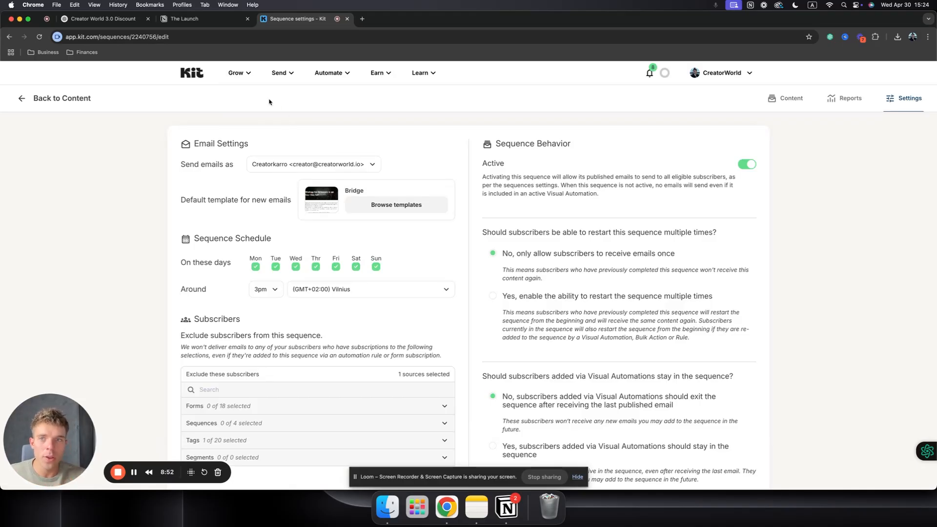
left_click(245, 77)
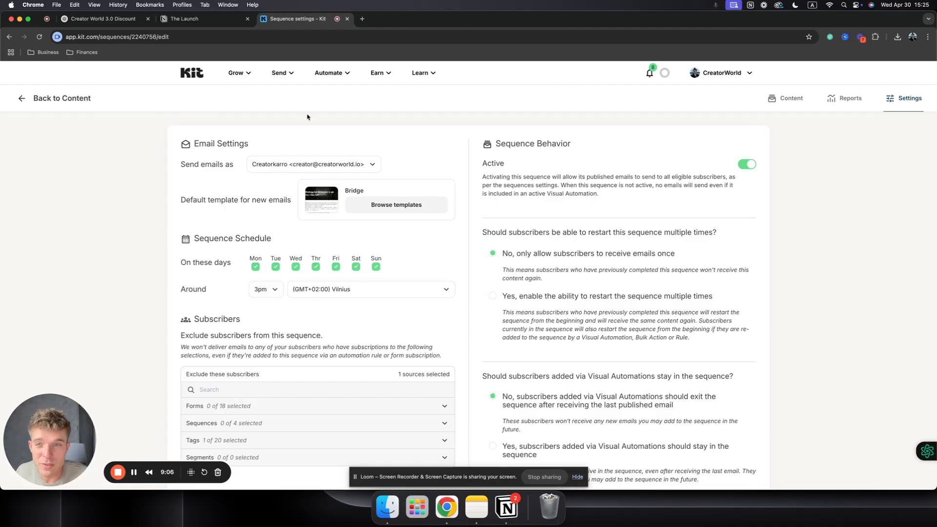
left_click(235, 74)
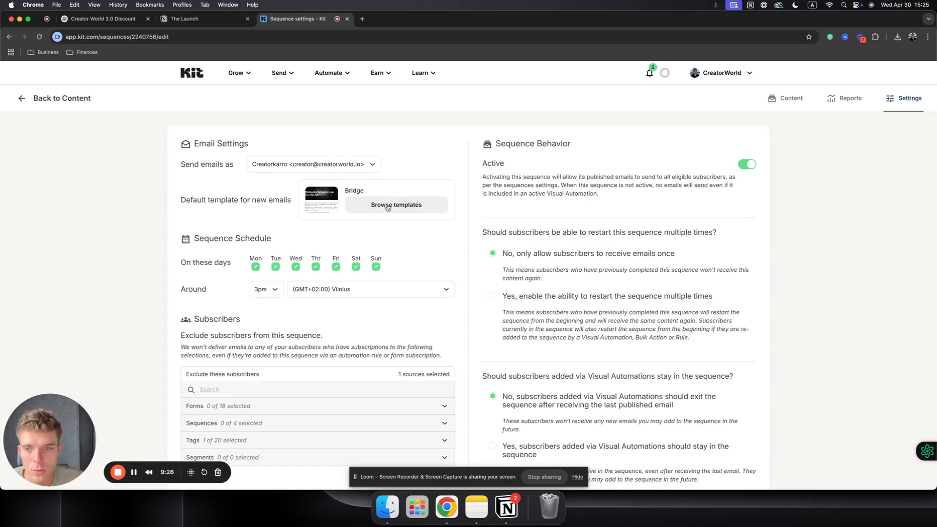
scroll(381, 202, "down", 2)
scroll(247, 253, "up", 2)
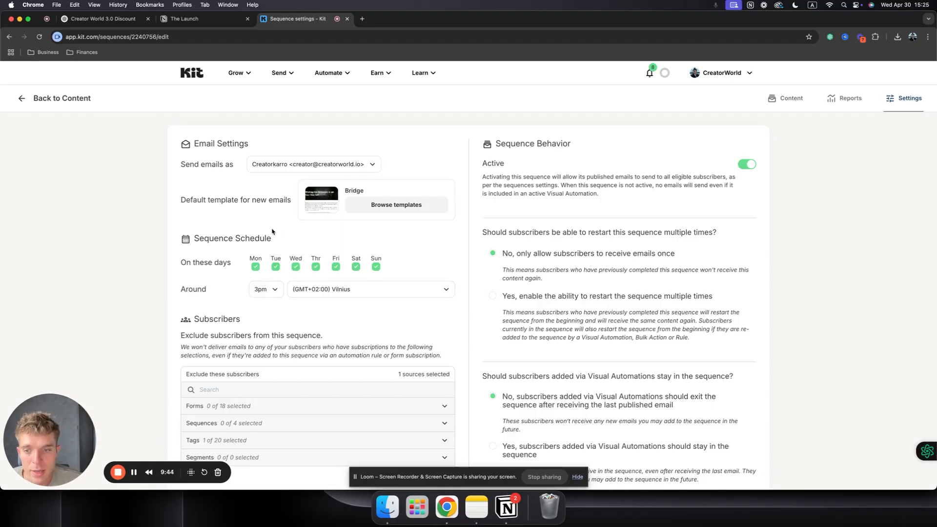
scroll(250, 233, "down", 1)
scroll(246, 235, "up", 1)
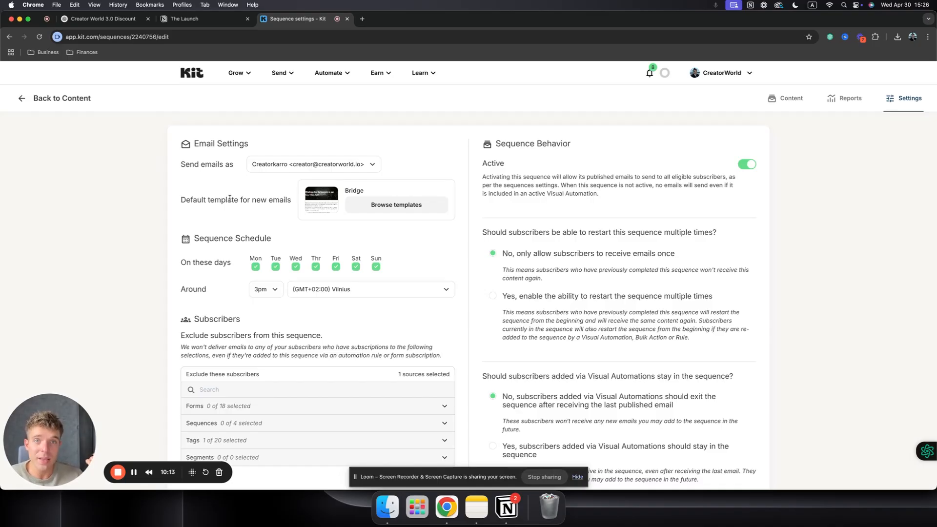
- Exclude subscribers tagged CW 3.0 Customer from the CW 3.0 Upsell Flow sequence, alongside the Customer tag, and save the sequence settings
scroll(263, 217, "down", 2)
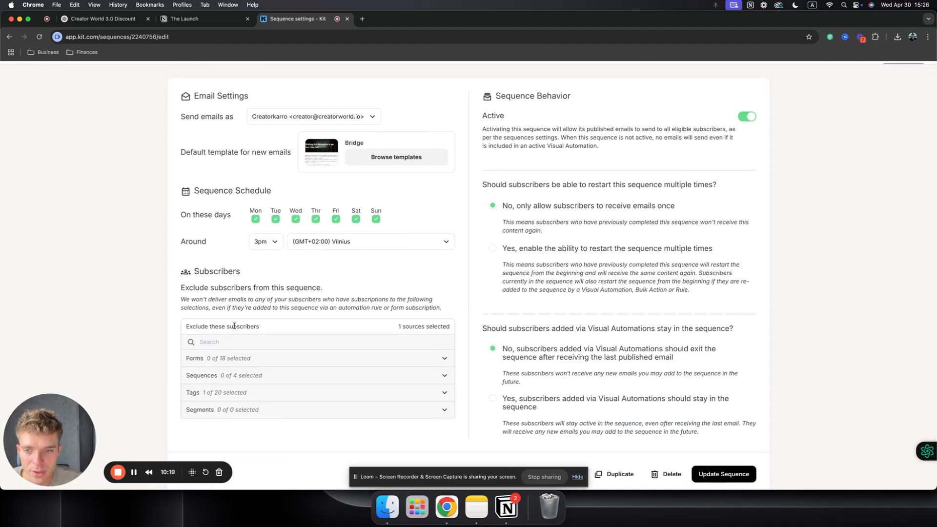
scroll(436, 395, "up", 1)
left_click(434, 400)
scroll(309, 364, "down", 4)
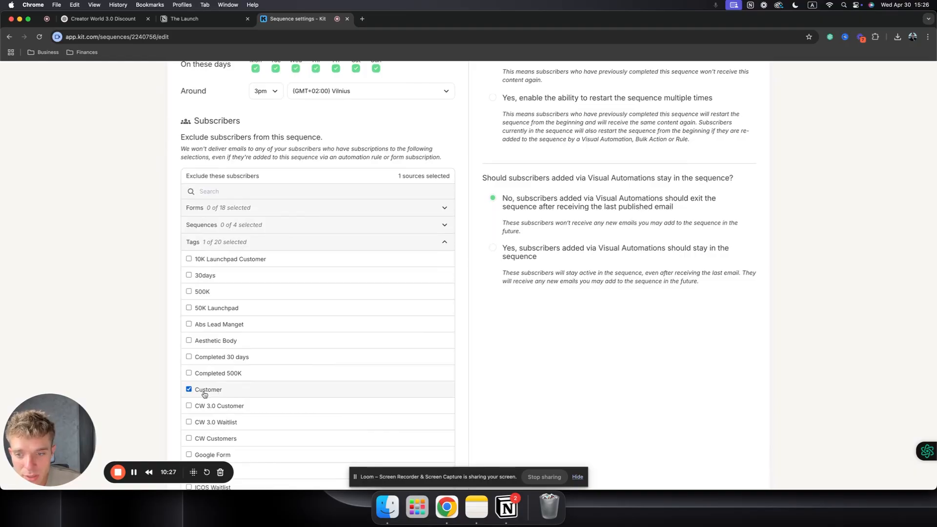
left_click(253, 406)
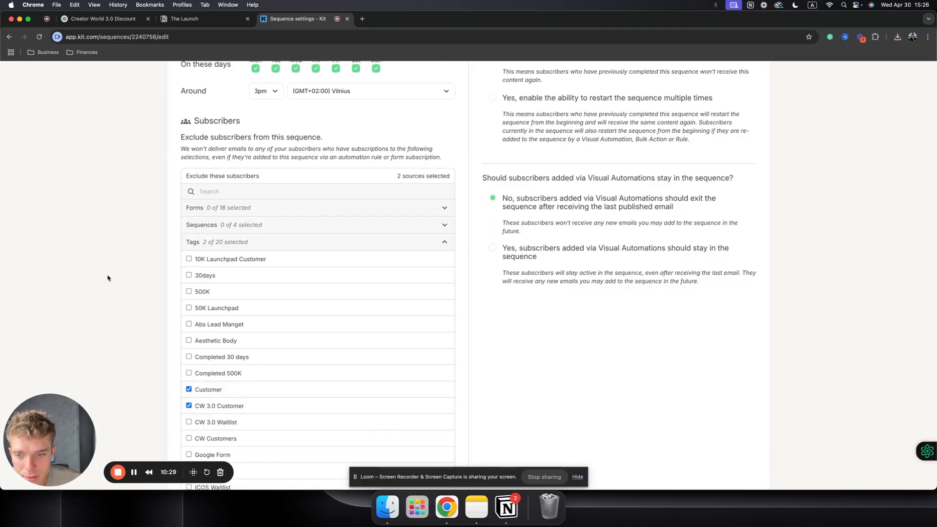
scroll(345, 345, "down", 5)
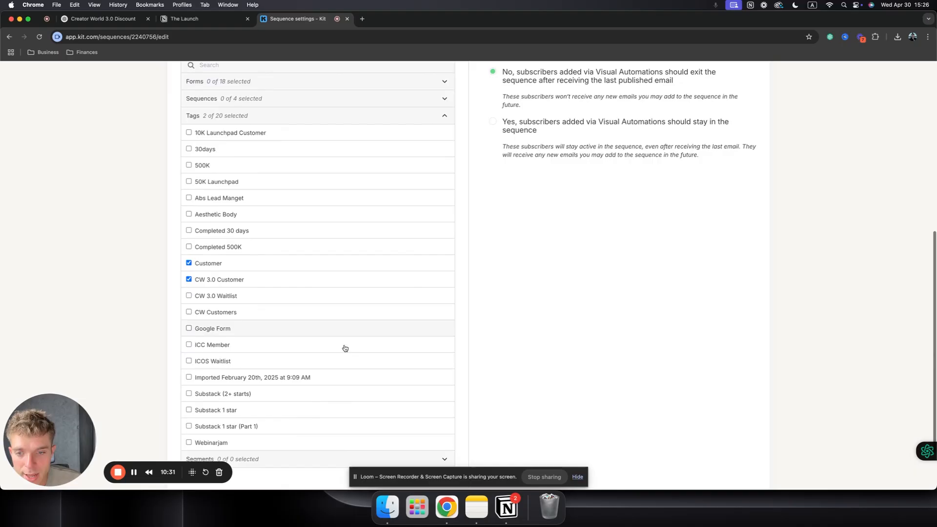
scroll(358, 330, "up", 10)
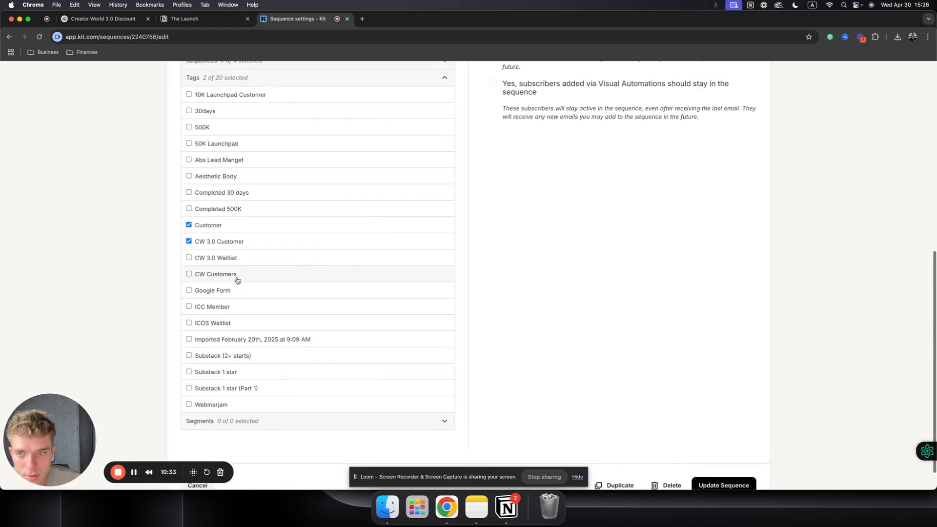
scroll(337, 259, "down", 2)
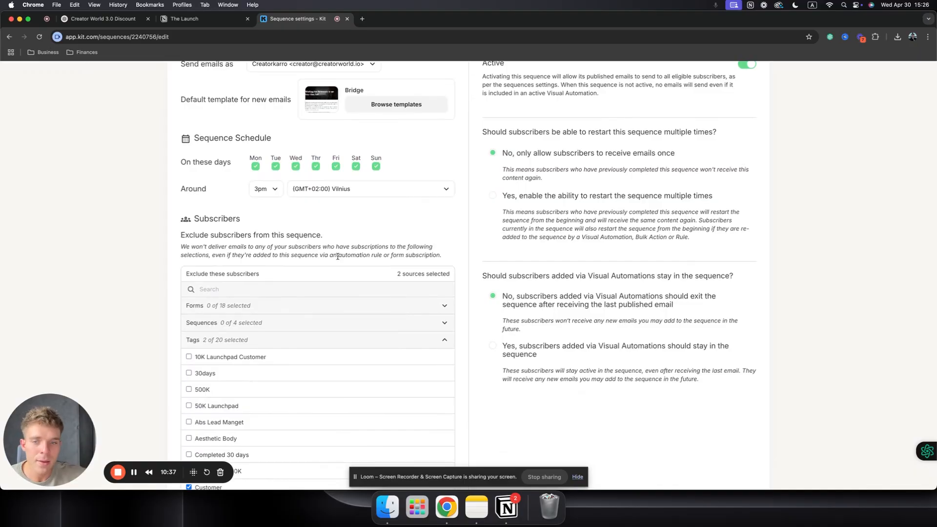
scroll(338, 256, "down", 3)
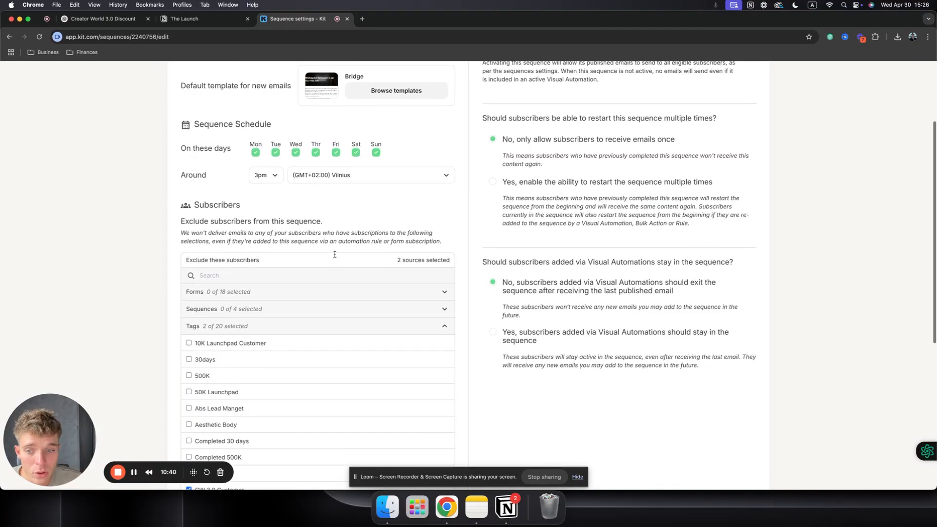
scroll(293, 269, "down", 3)
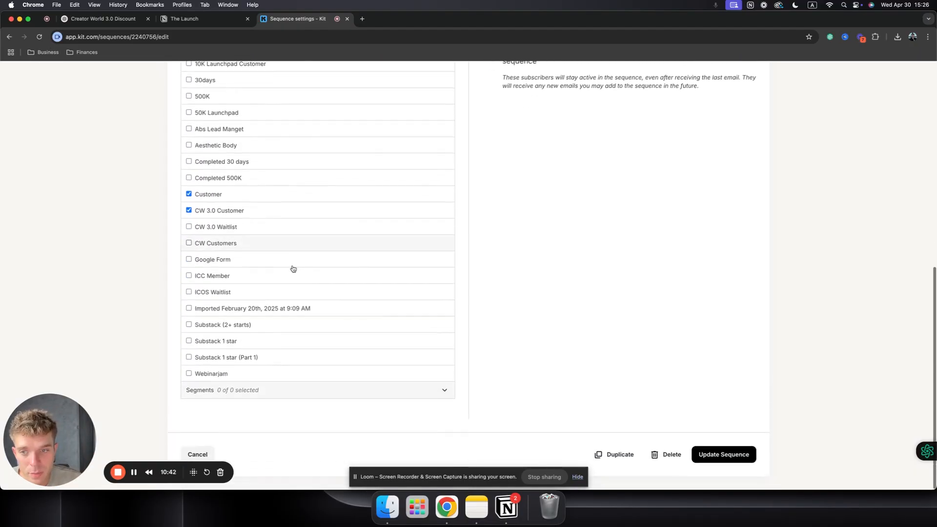
left_click(724, 453)
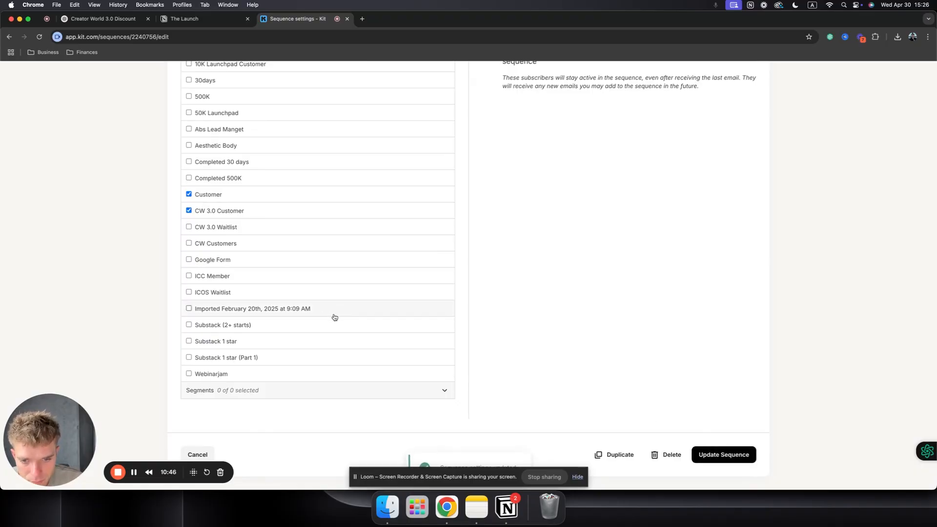
- Review the sequence behavior settings for restarting the sequence and for keeping subscribers added via Visual Automations
scroll(442, 307, "up", 5)
scroll(620, 309, "up", 3)
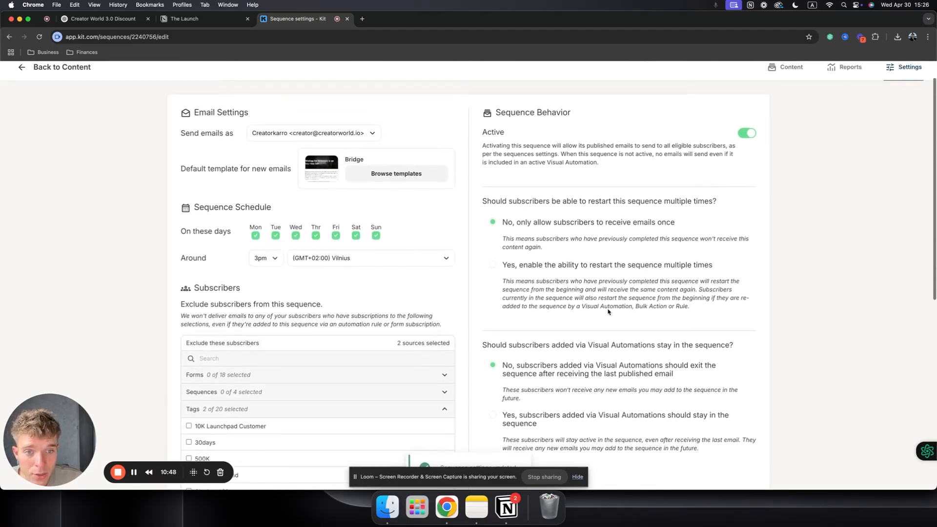
scroll(537, 249, "down", 1)
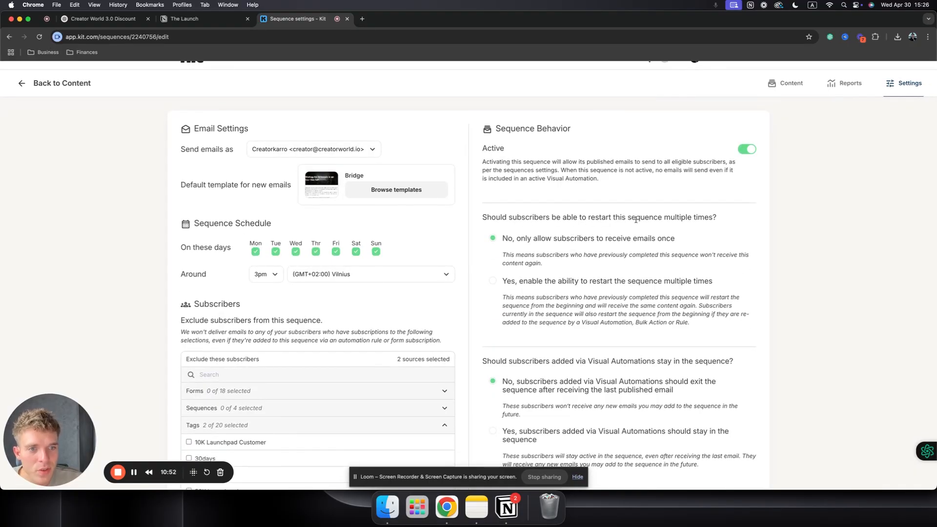
scroll(773, 219, "down", 1)
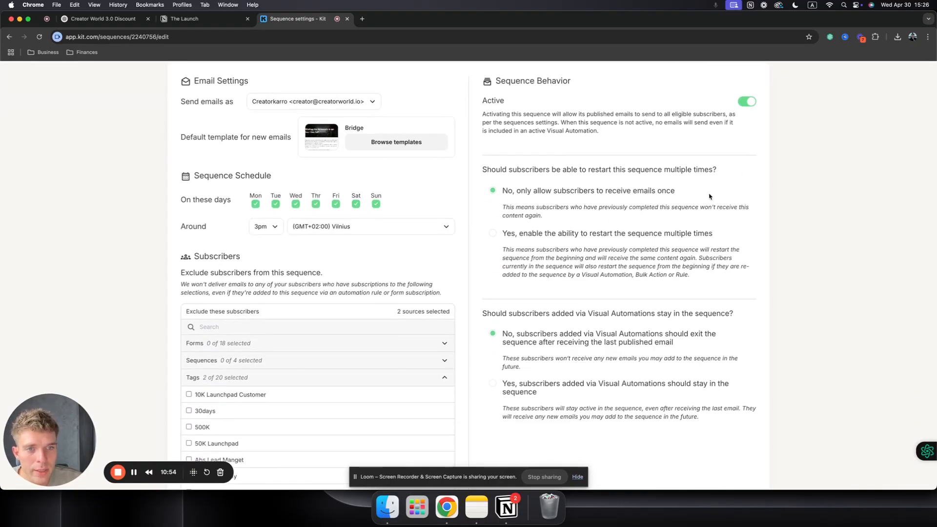
scroll(707, 197, "down", 2)
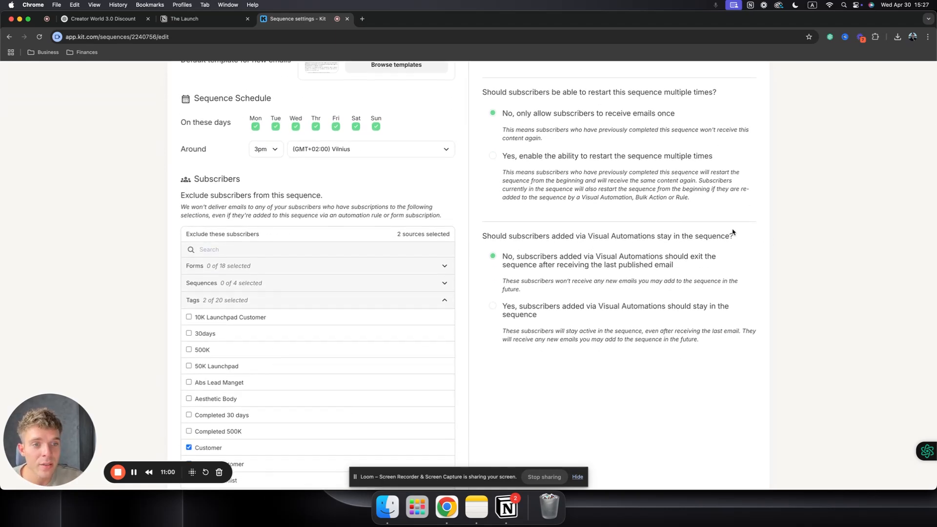
scroll(732, 232, "down", 1)
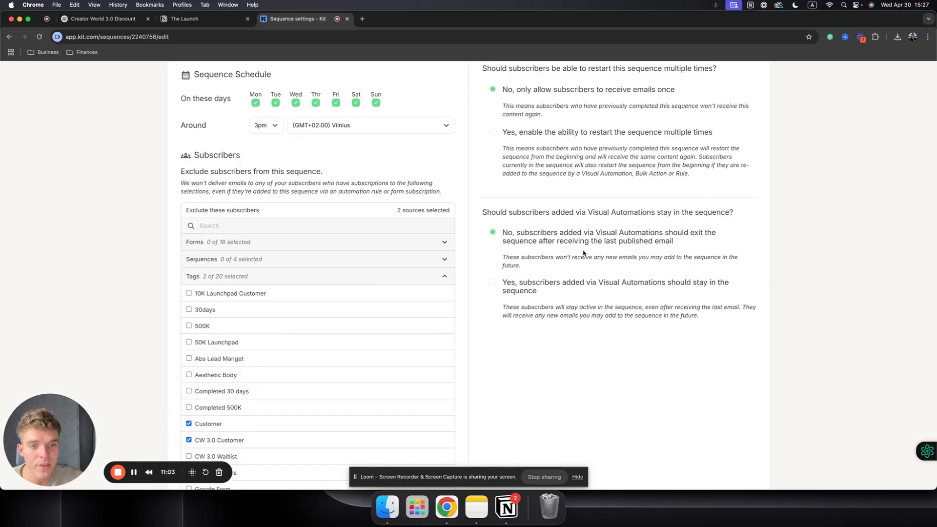
scroll(643, 248, "up", 5)
scroll(623, 366, "down", 4)
scroll(551, 319, "down", 1)
scroll(483, 258, "up", 4)
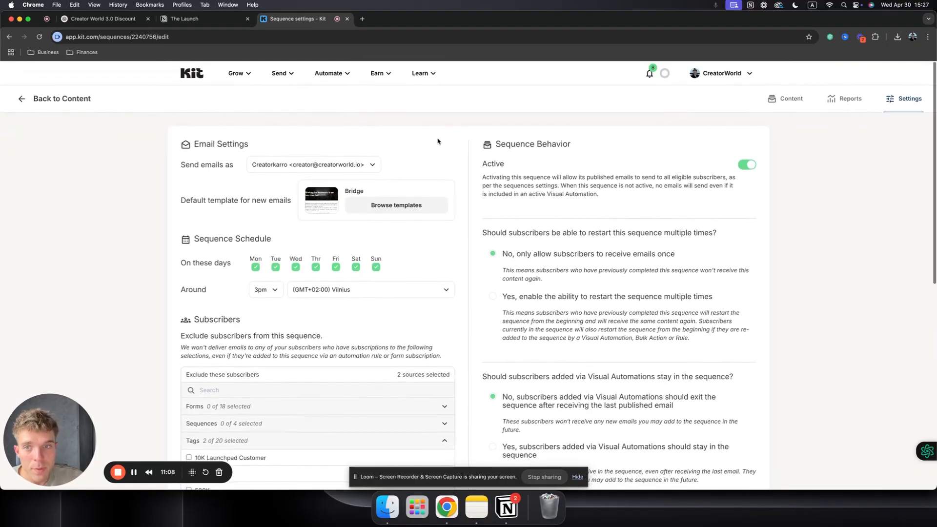
- Leave the sequence settings, go to the Visual Automations list and open the 50K Launchpad Flow automation
left_click(23, 99)
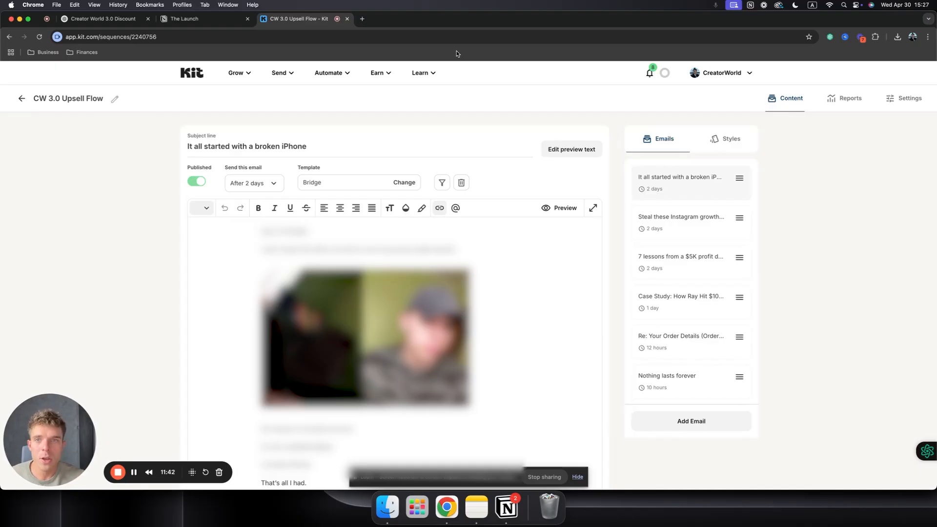
left_click(321, 74)
left_click(349, 109)
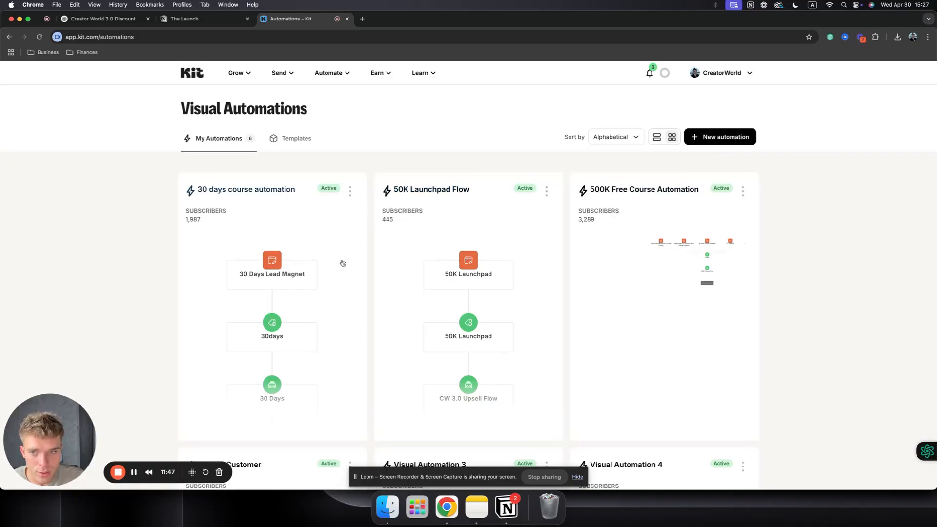
left_click(424, 198)
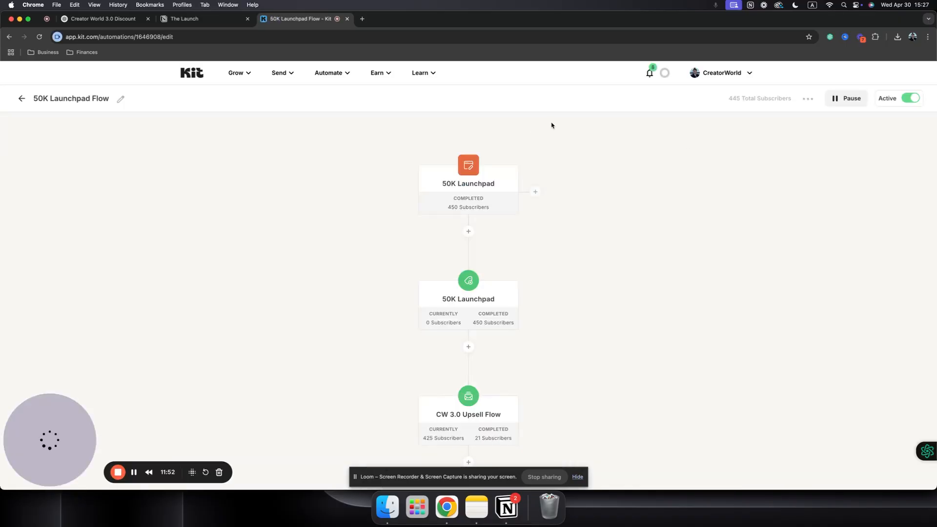
- Look at the templates and start-from-scratch option for a new automation, and reopen the 50K Launchpad Flow
left_click(9, 37)
left_click(719, 138)
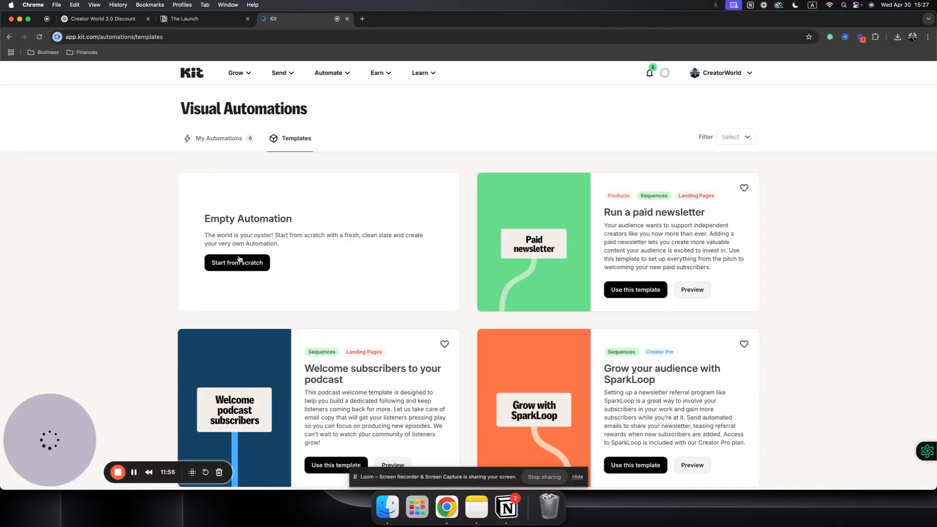
left_click(9, 37)
left_click(411, 184)
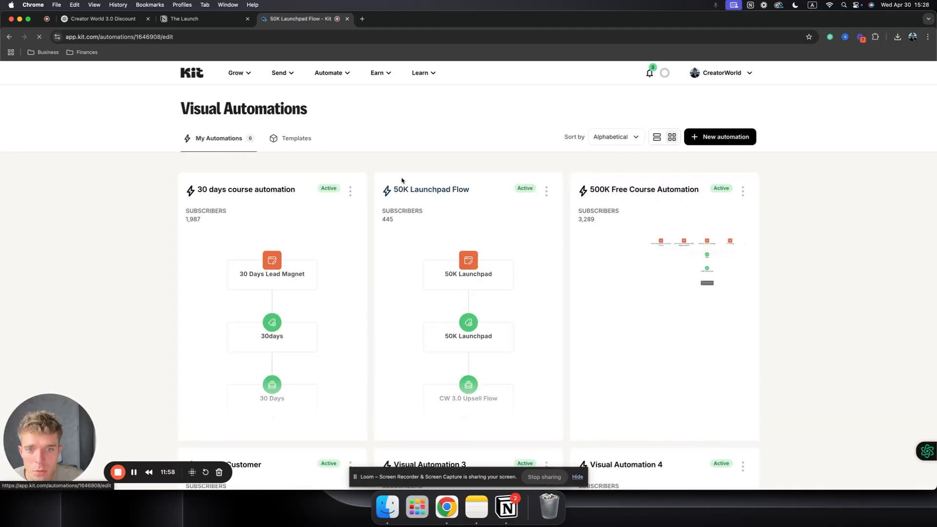
scroll(556, 221, "down", 1)
scroll(556, 222, "up", 1)
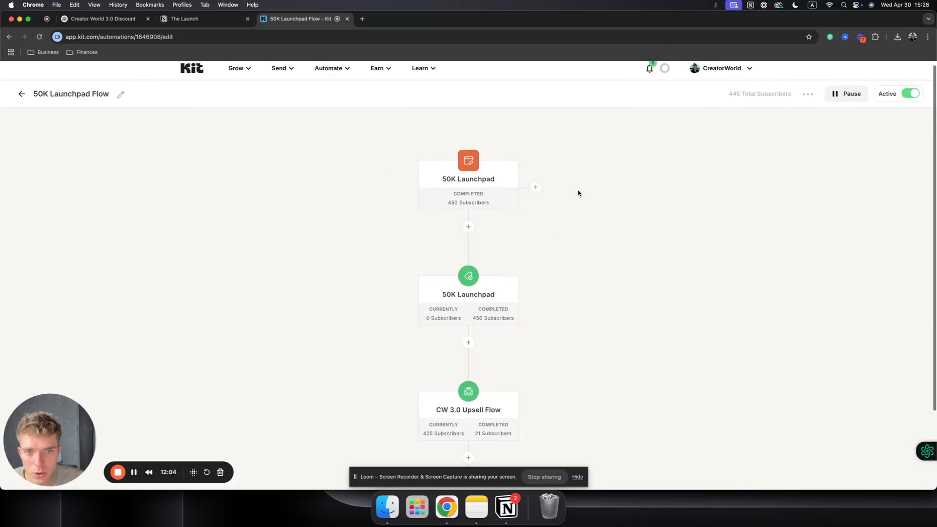
- Inspect the options for adding another entry event, the 50K Launchpad form trigger and the Landing Pages & Forms entry
left_click(536, 188)
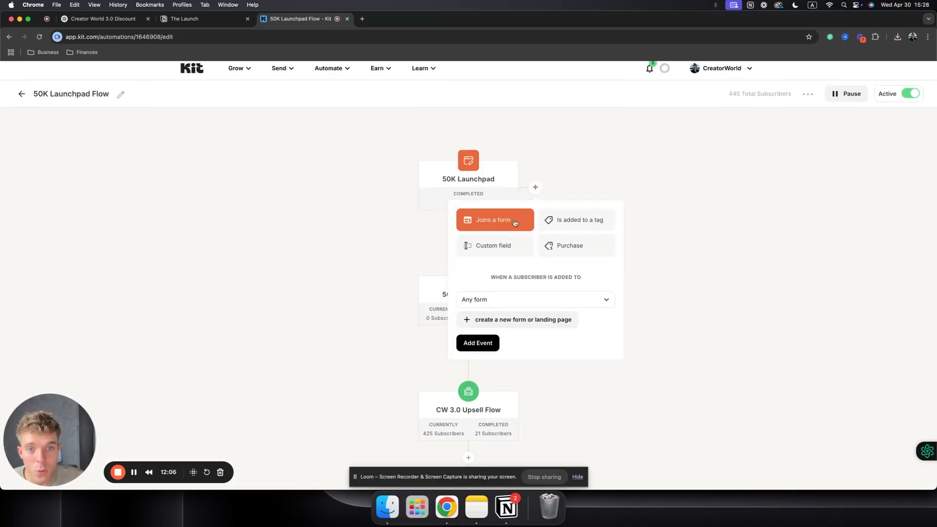
left_click(561, 165)
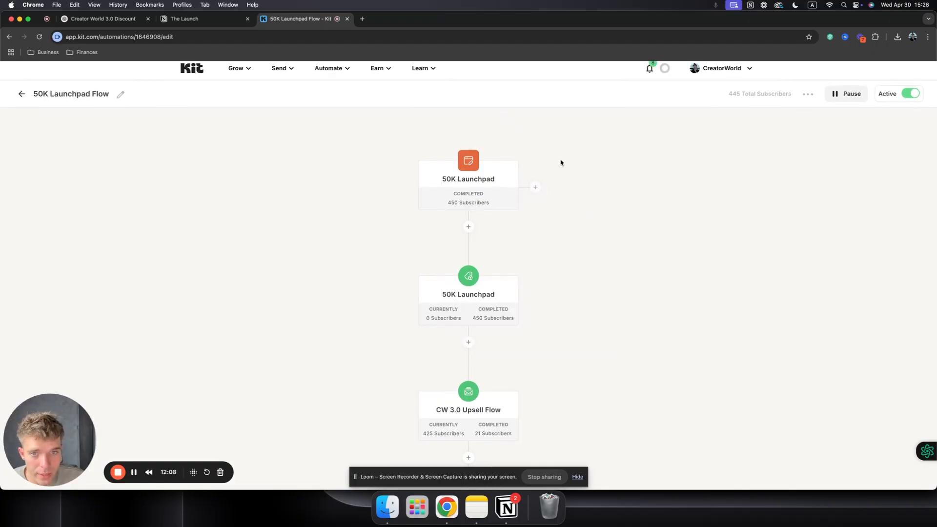
left_click(495, 173)
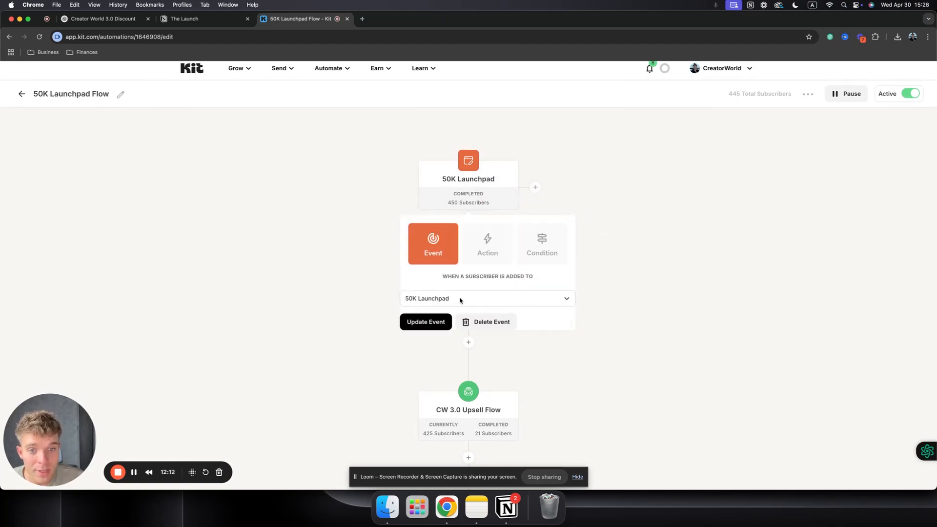
left_click(654, 301)
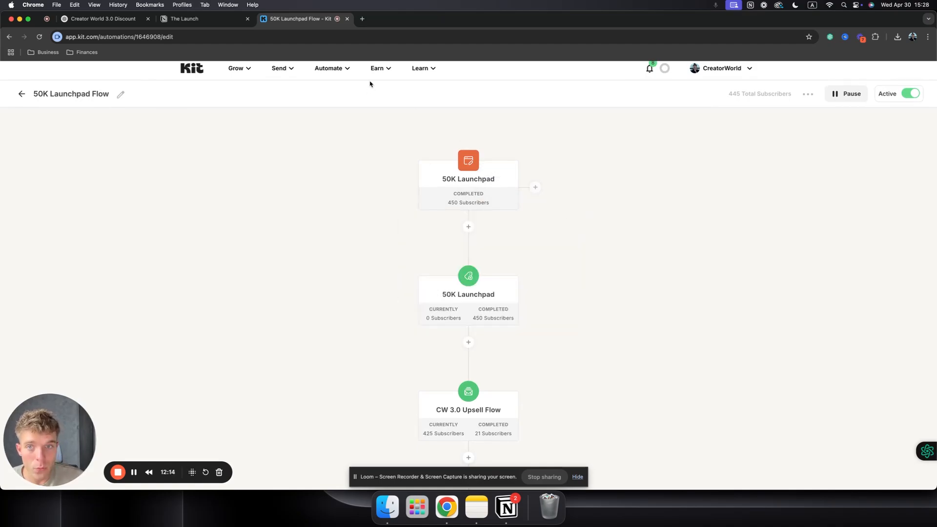
left_click(249, 71)
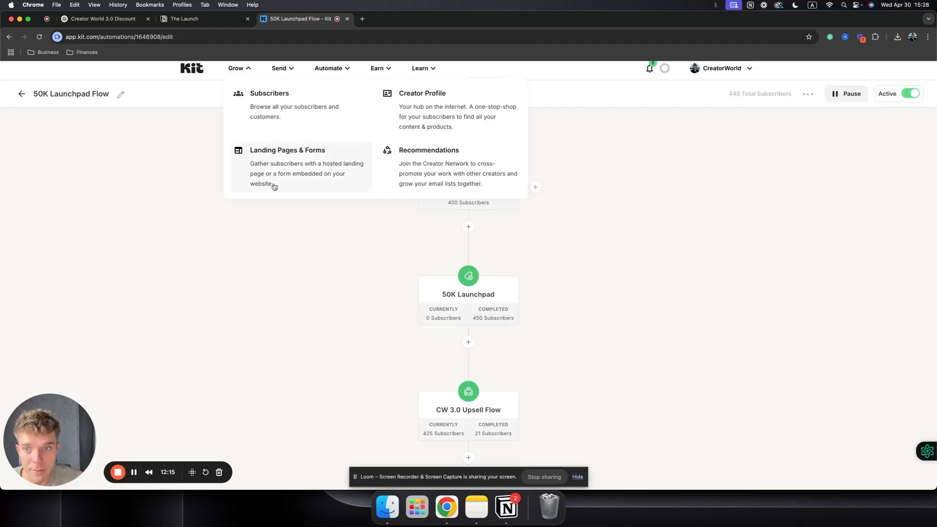
left_click(308, 249)
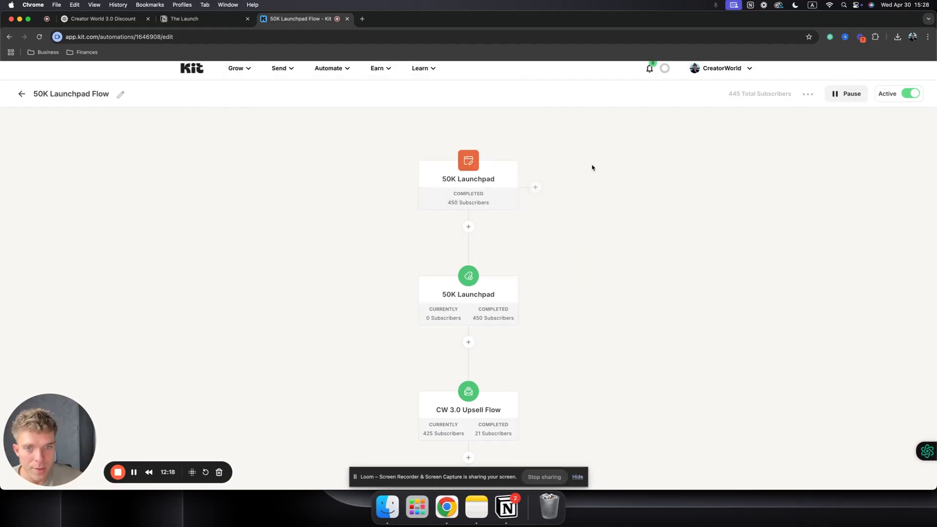
- Inspect the action that adds subscribers to the 50K Launchpad tag, and close it without changes
scroll(592, 168, "down", 1)
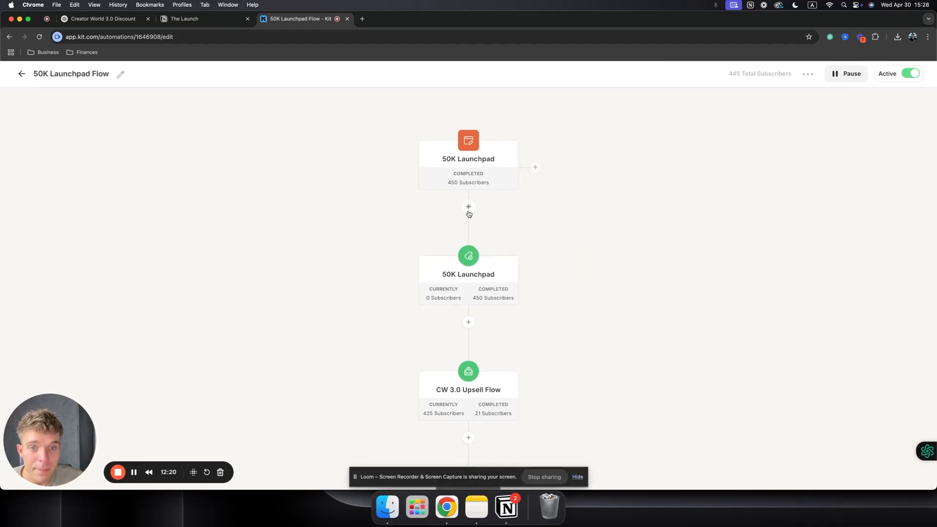
mouse_move(505, 266)
scroll(507, 261, "down", 2)
left_click(500, 231)
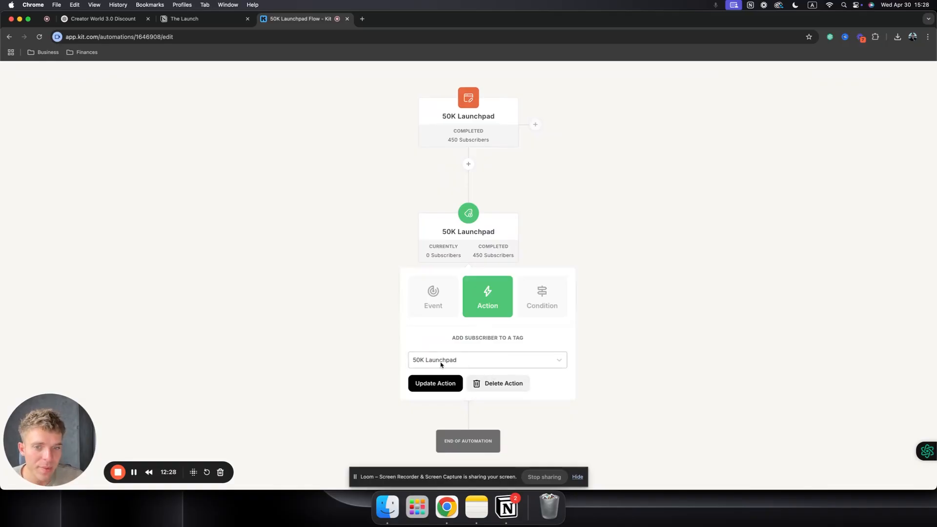
left_click(662, 274)
scroll(481, 233, "down", 1)
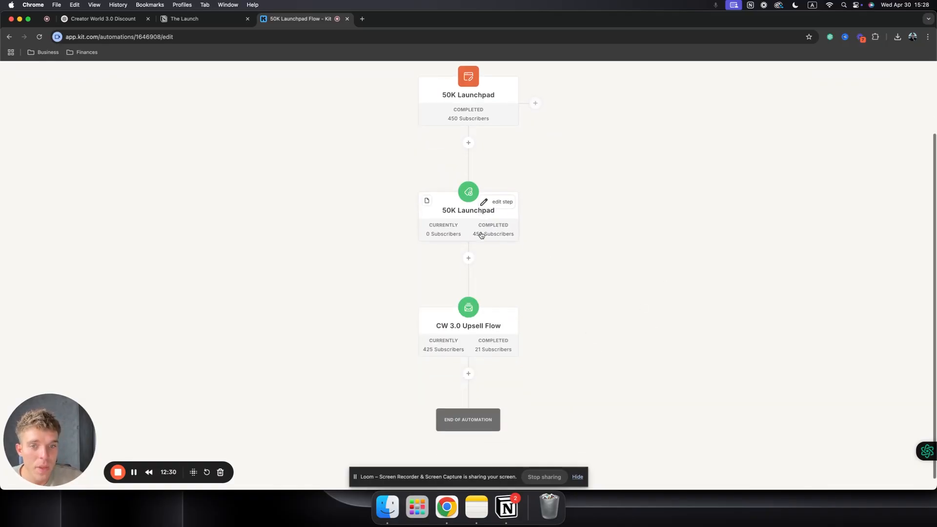
- Inspect the action that adds subscribers to the CW 3.0 Upsell Flow sequence, and review the whole automation from trigger to end
scroll(481, 192, "up", 2)
scroll(481, 191, "up", 1)
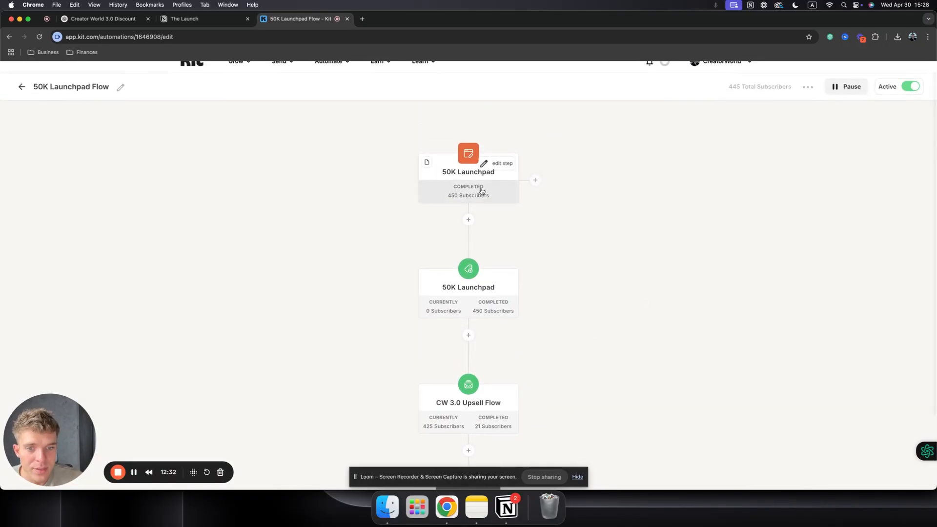
scroll(482, 190, "down", 3)
scroll(493, 265, "down", 1)
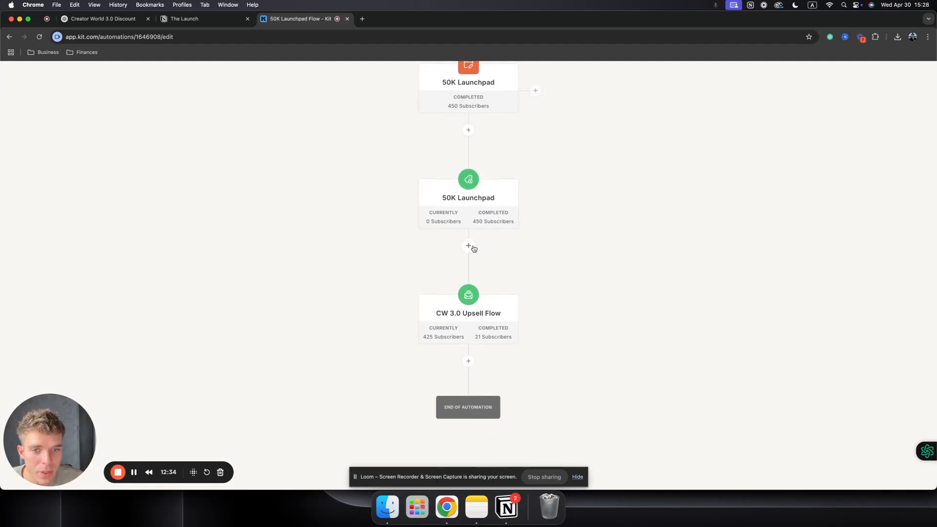
left_click(491, 307)
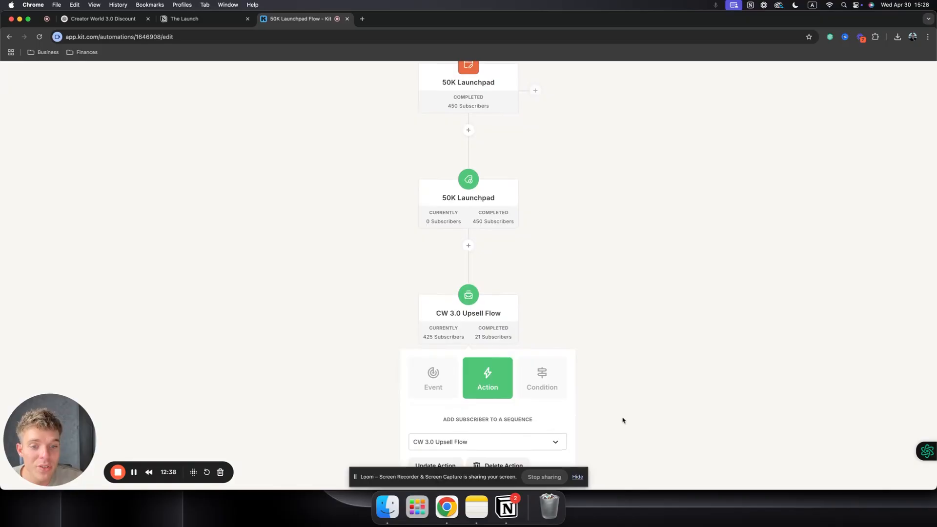
left_click(693, 396)
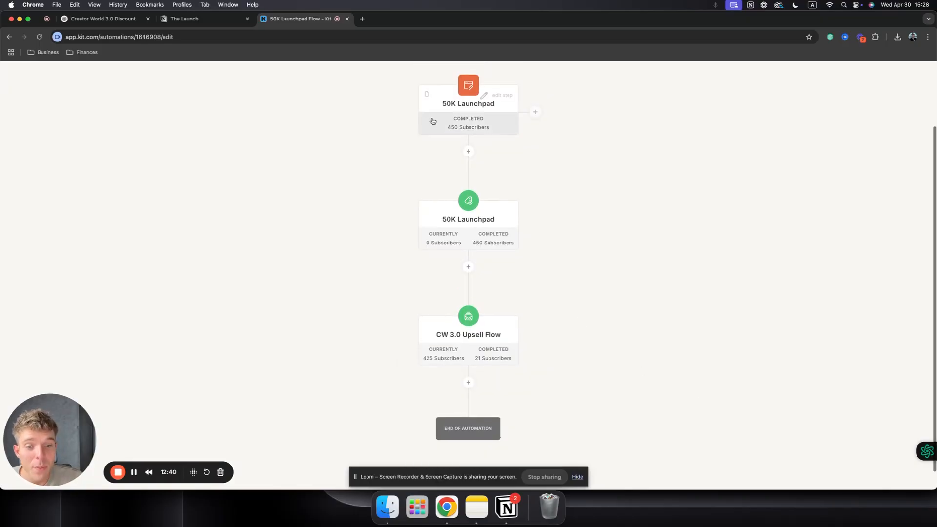
scroll(451, 130, "up", 3)
scroll(474, 184, "down", 3)
scroll(508, 180, "up", 3)
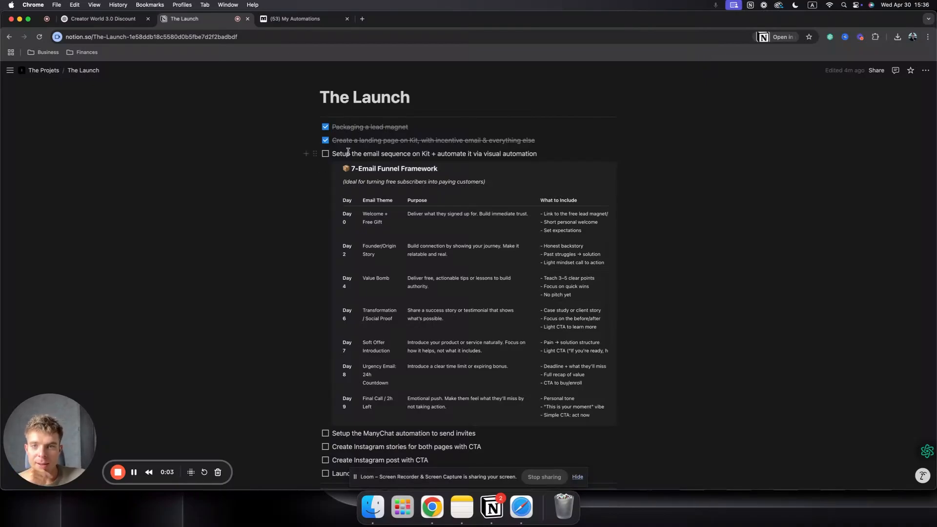
- Mark the email sequence and visual automation task as done, and review the remaining tasks and resources of the launch checklist
left_click(326, 154)
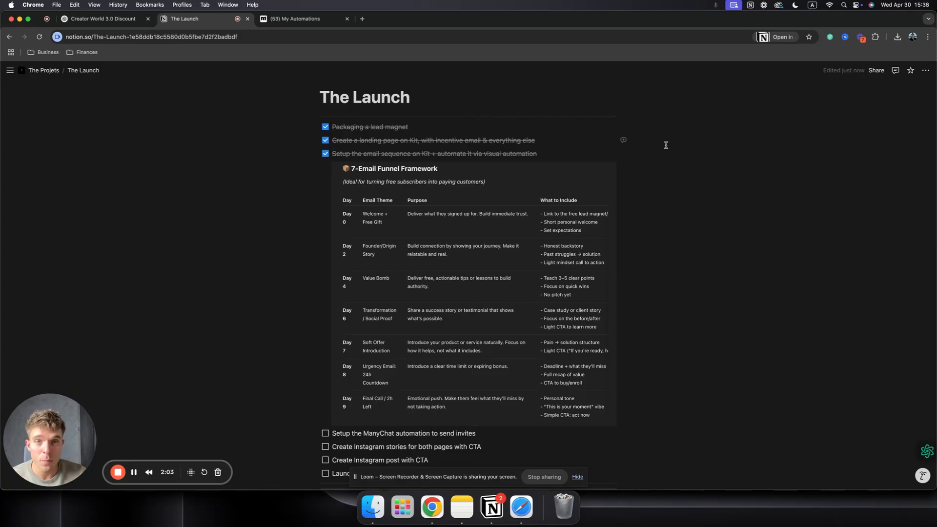
scroll(667, 188, "down", 2)
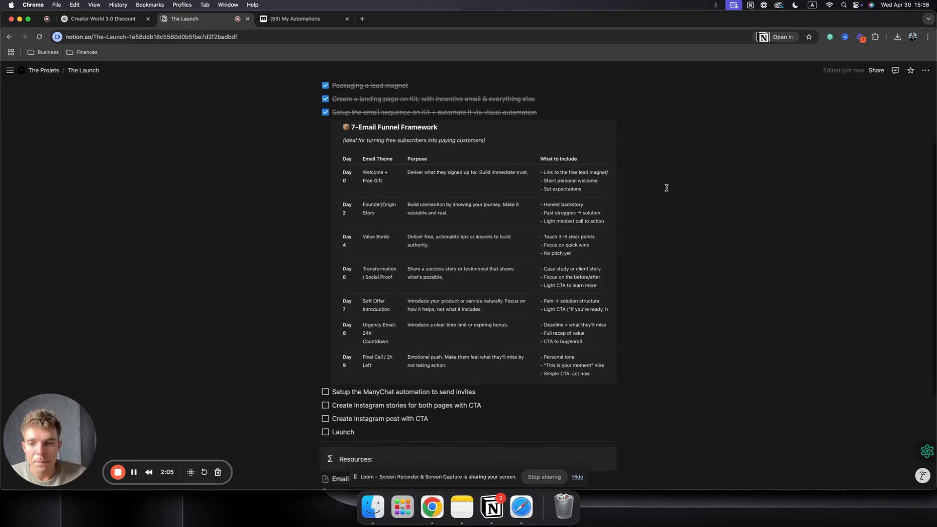
scroll(666, 188, "down", 1)
scroll(569, 167, "up", 2)
scroll(569, 167, "down", 2)
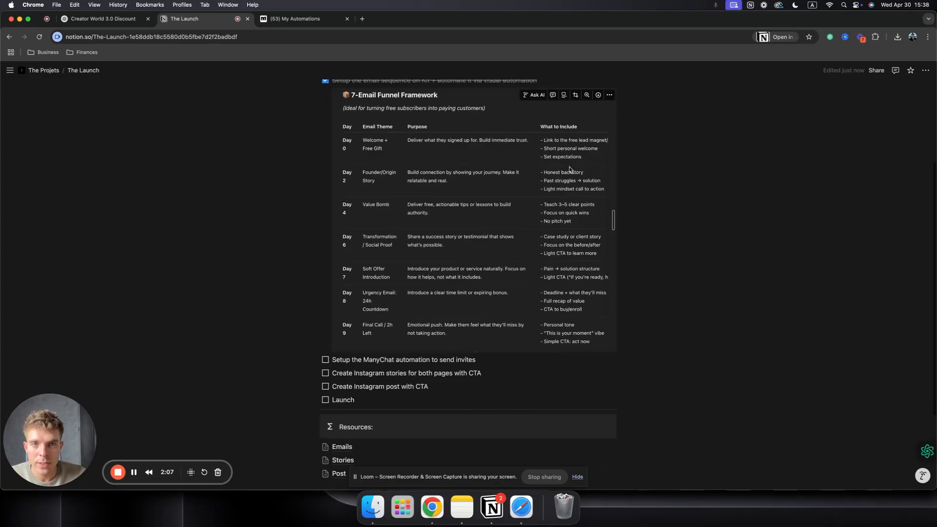
scroll(569, 169, "down", 1)
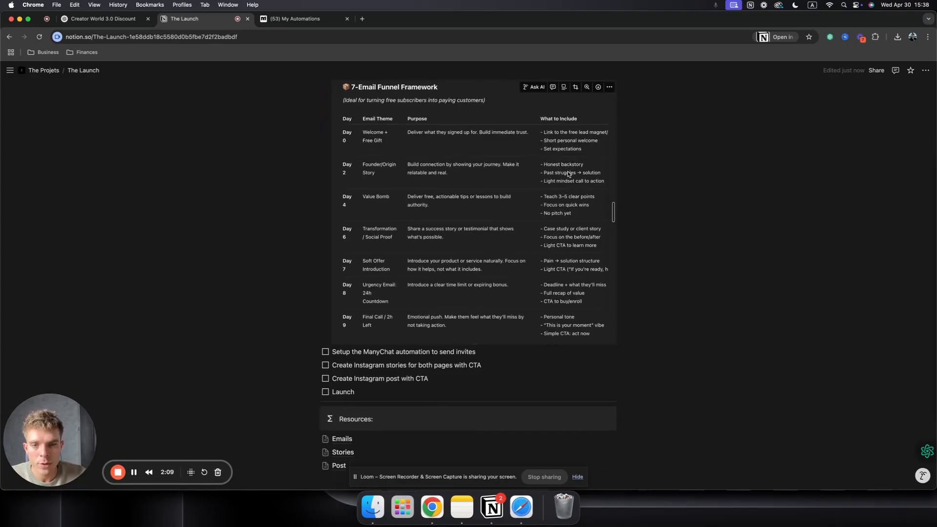
scroll(569, 174, "down", 1)
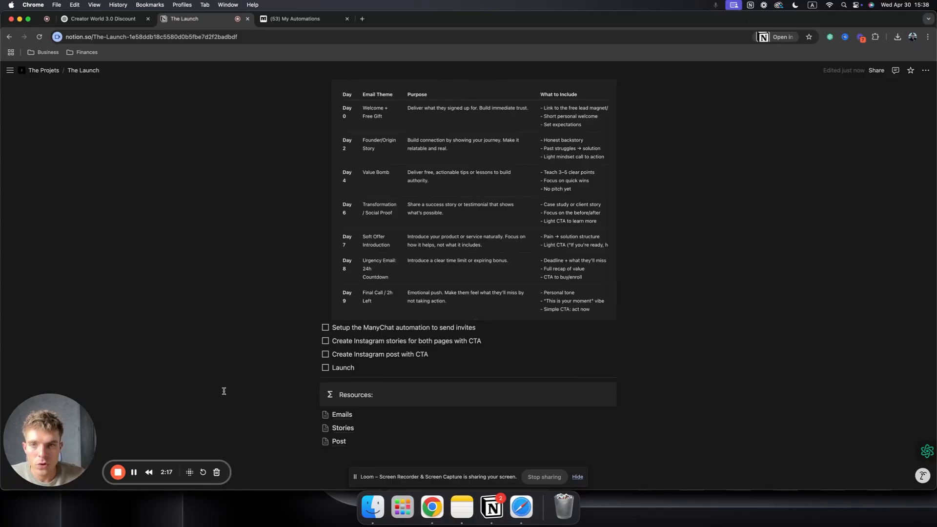
- Switch to Manychat, open the 50K Launchpad Flow automation and look over its triggers and message
left_click(295, 18)
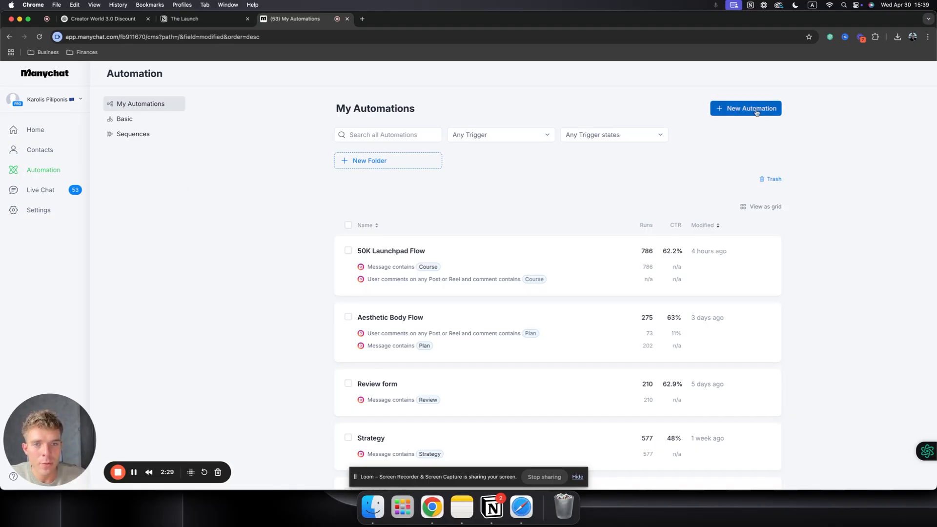
left_click(430, 251)
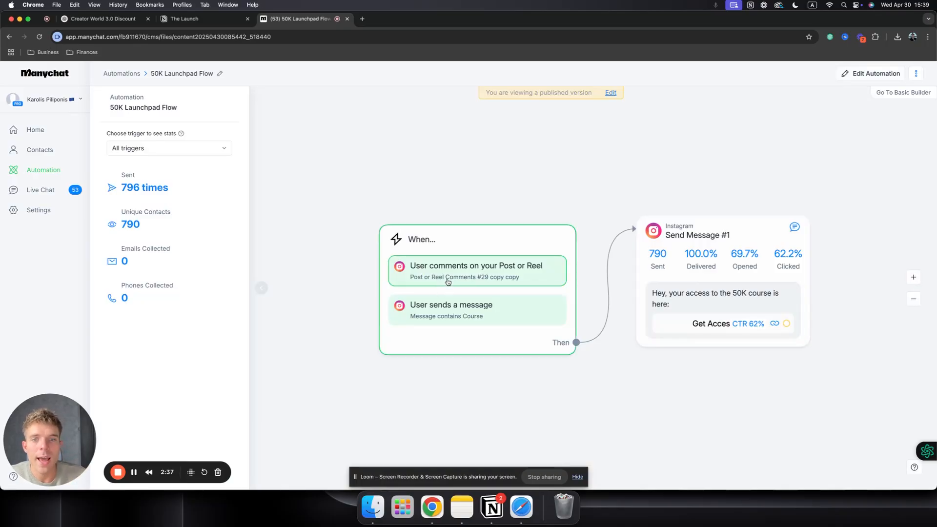
scroll(439, 205, "right", 3)
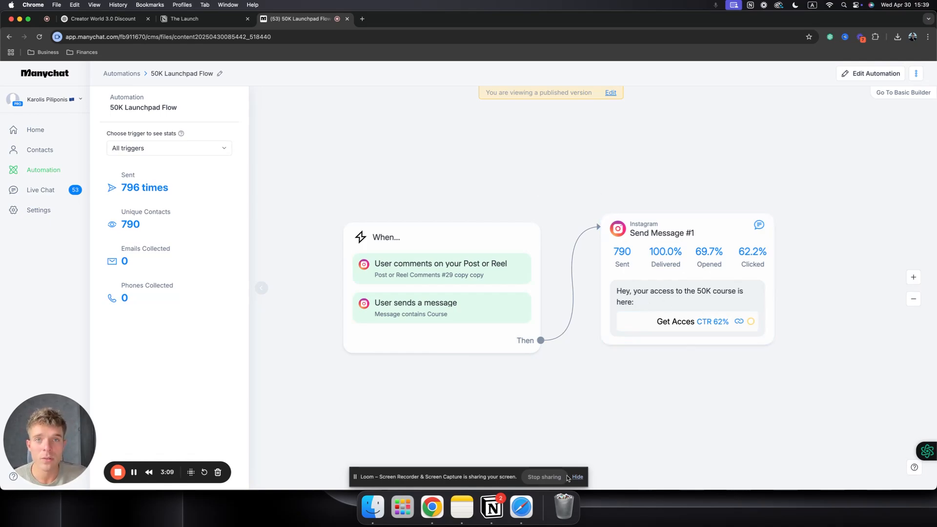
- Open the flow for editing and inspect the Post or Reel comment trigger and the message trigger with their keywords
left_click(864, 75)
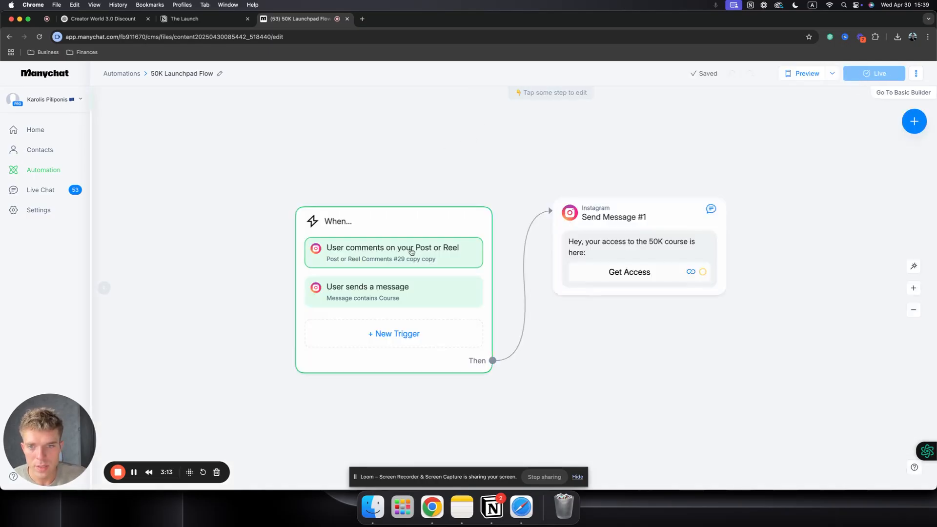
left_click(413, 251)
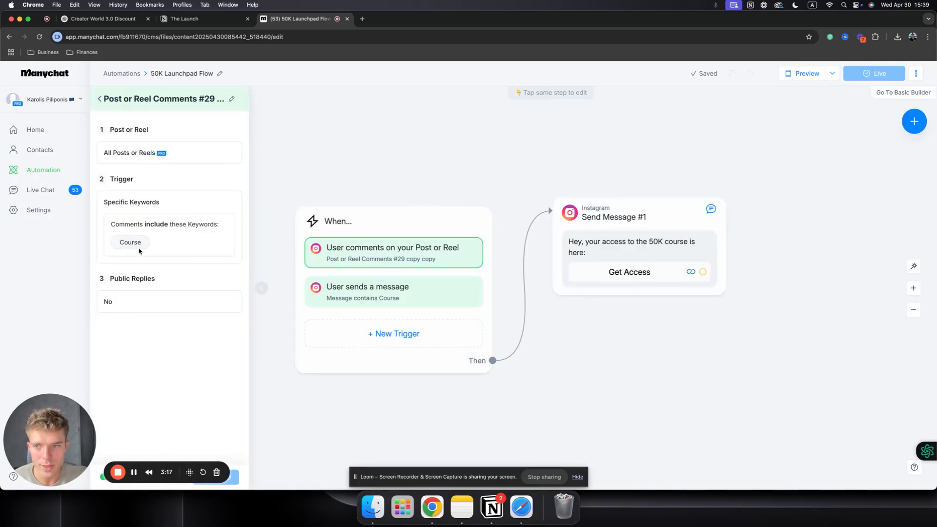
left_click(411, 298)
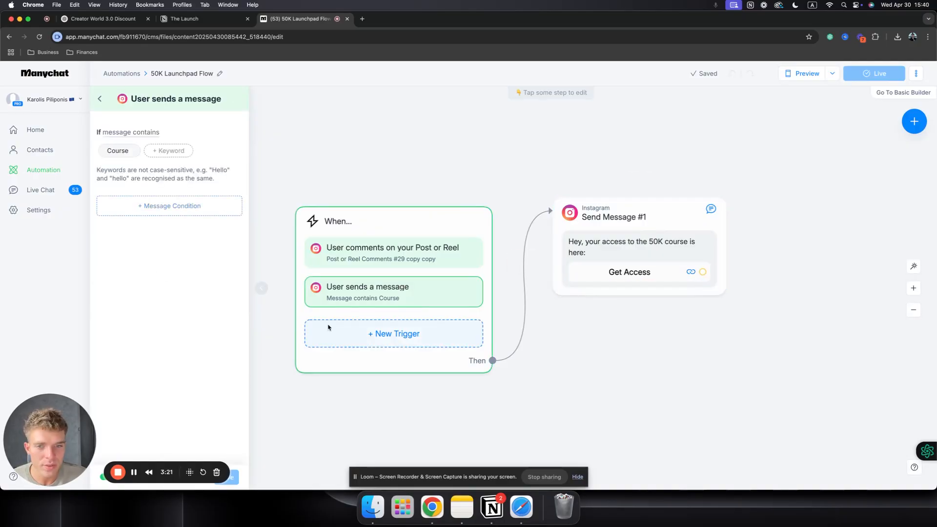
- Inspect the Send Message #1 step and the title and website URL of its Get Access button
left_click(652, 245)
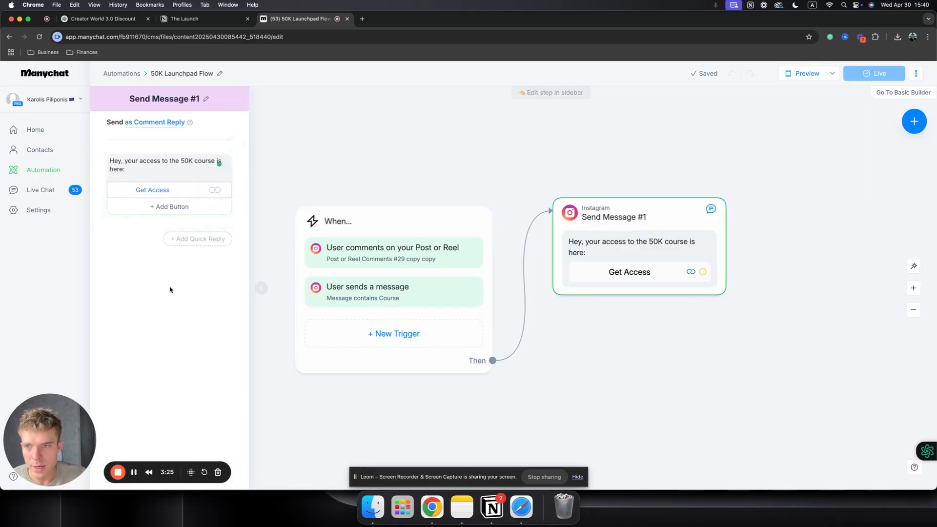
left_click(170, 193)
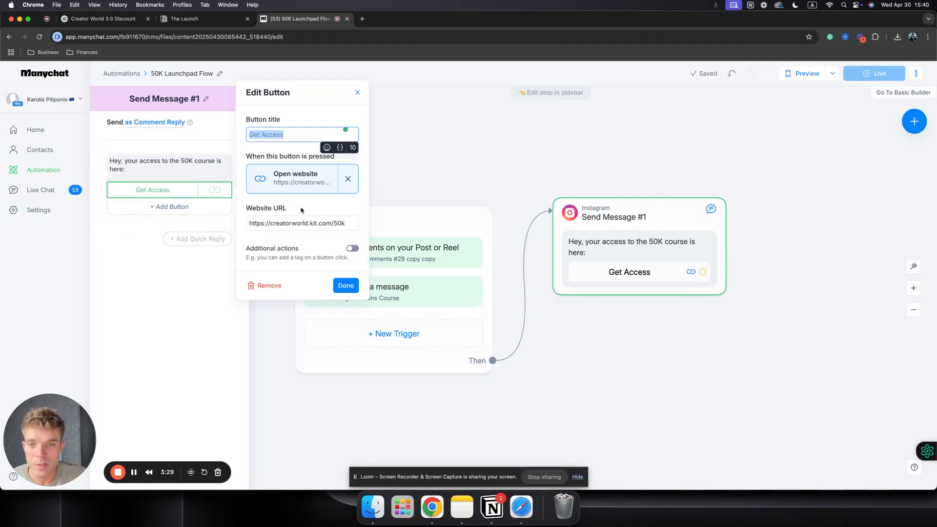
left_click(346, 286)
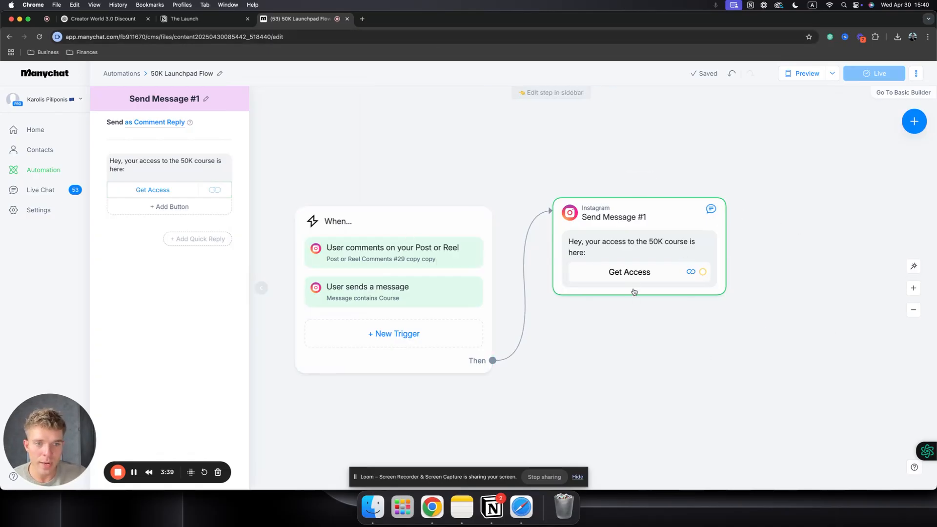
left_click(631, 273)
left_click(318, 223)
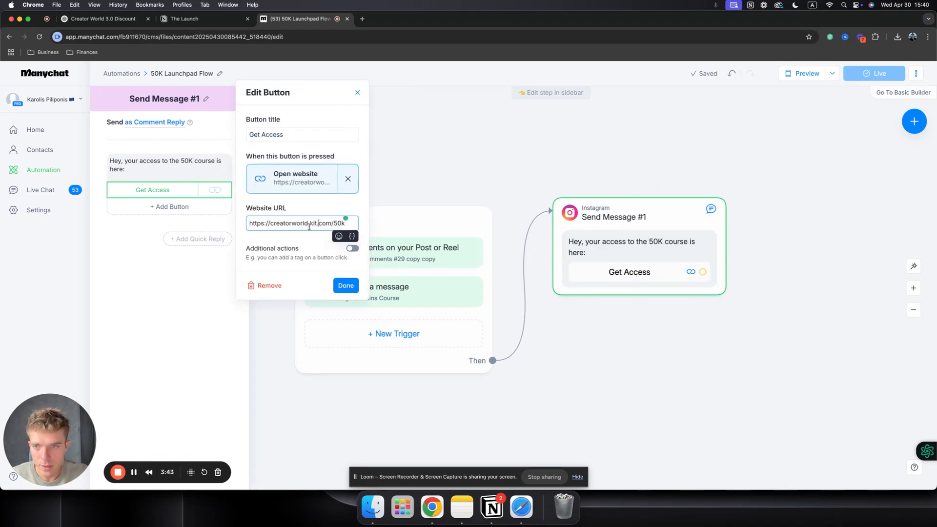
- Reopen the published 50K Launchpad Flow, view the landing page linked from its message button, and close that page
left_click(39, 169)
left_click(397, 247)
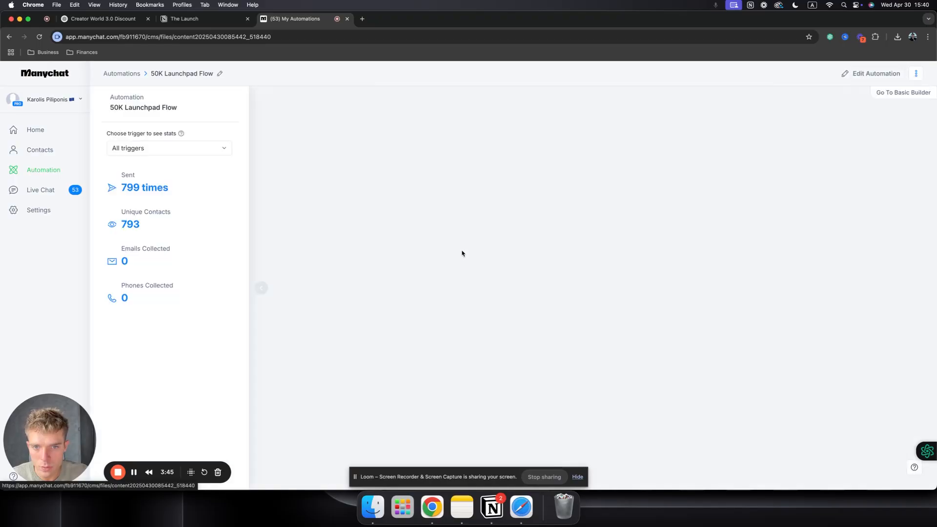
mouse_move(714, 329)
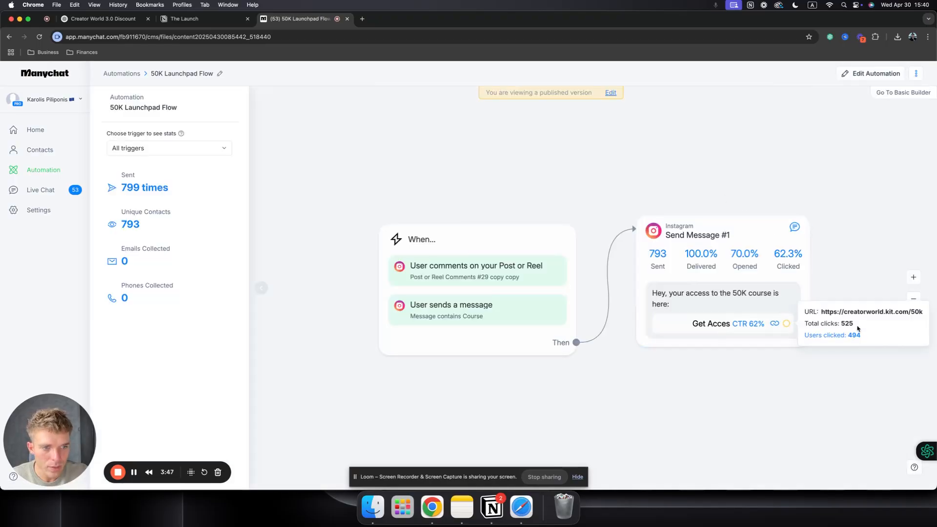
left_click(866, 317)
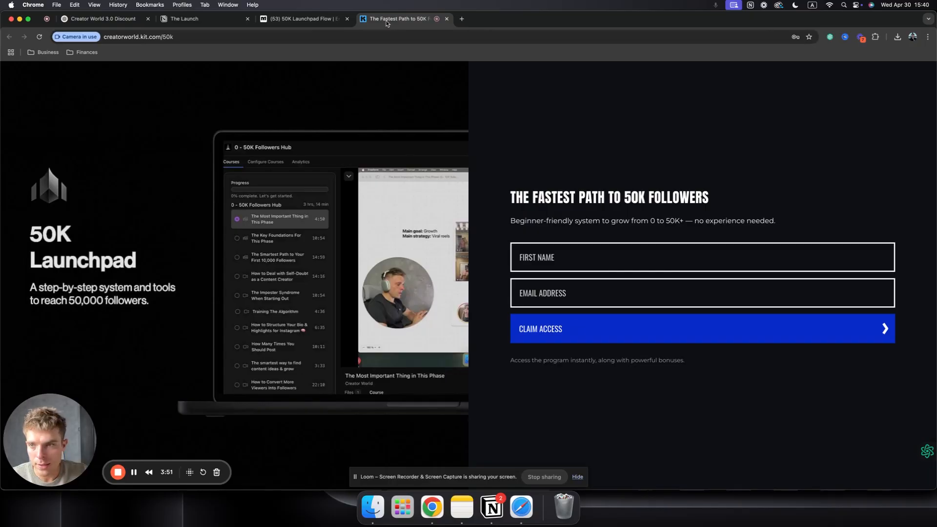
left_click(446, 19)
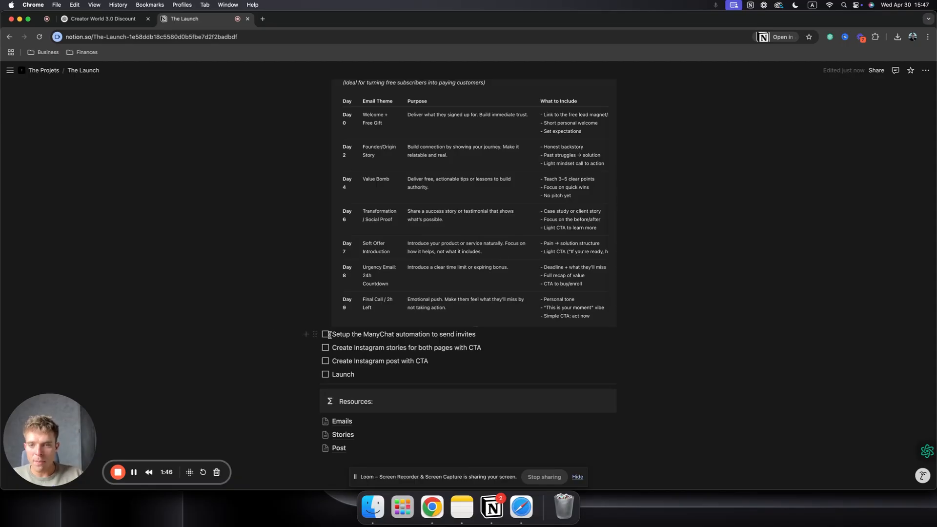
- Mark the "Setup the ManyChat automation to send invites" task as done in the launch checklist
left_click(326, 335)
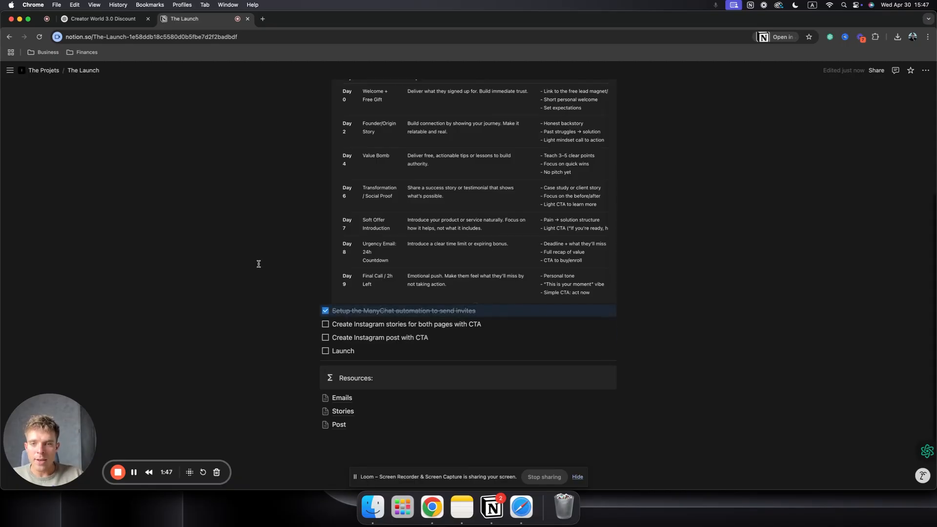
scroll(257, 263, "down", 3)
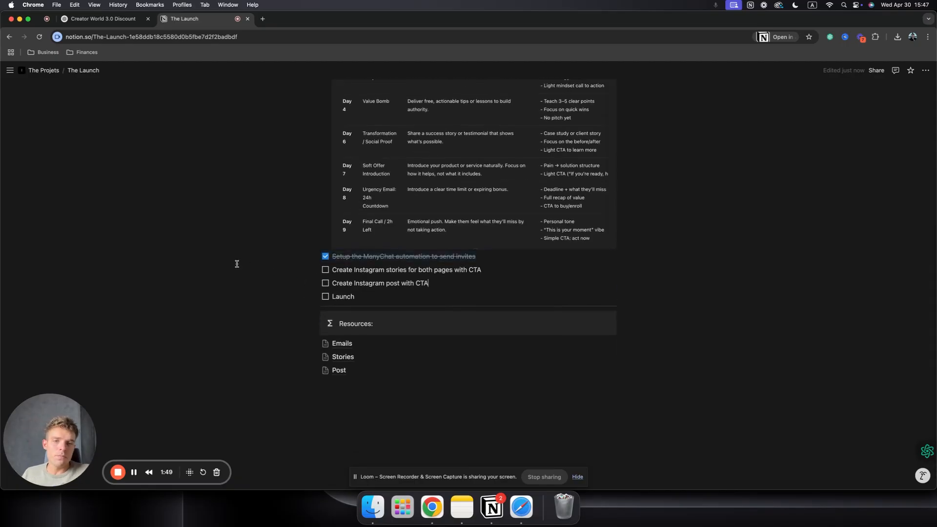
scroll(237, 264, "down", 1)
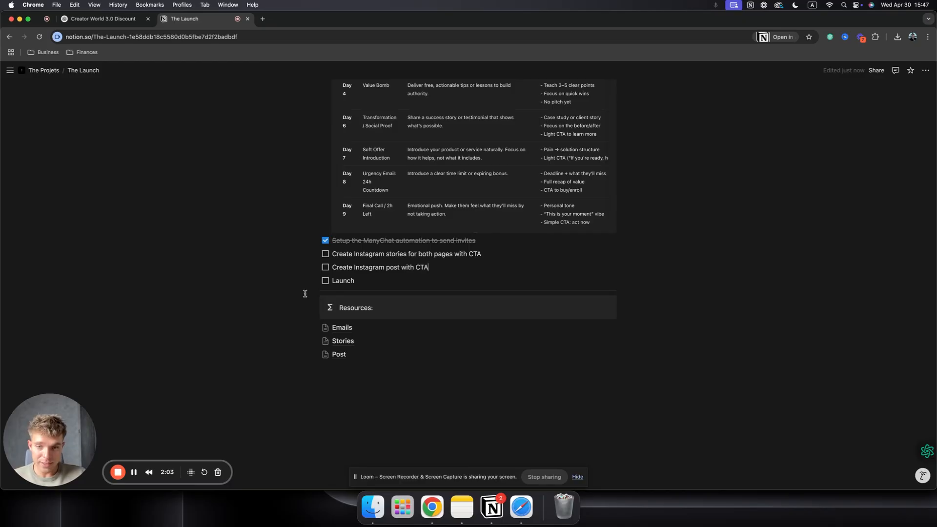
- Open the Stories resource page and examine the two example Instagram stories and their calls to action
left_click(354, 341)
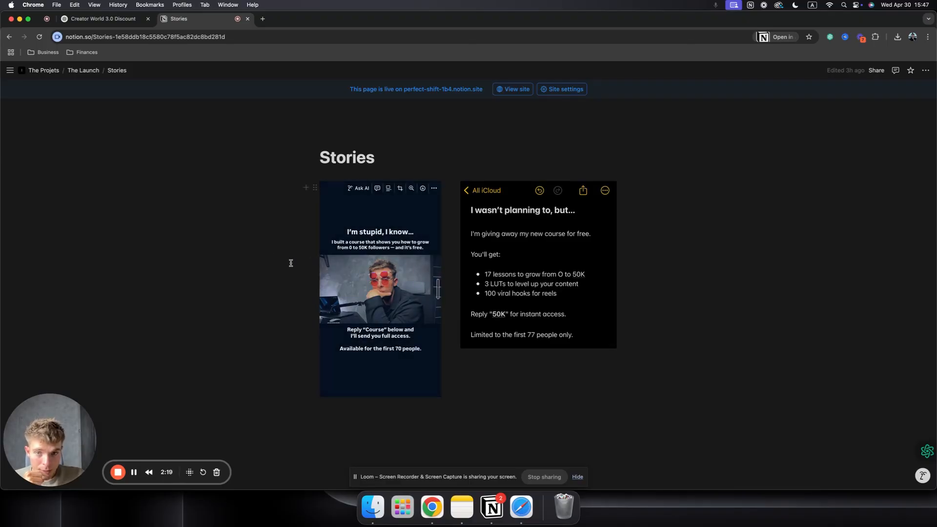
left_click(695, 277)
left_click(546, 278)
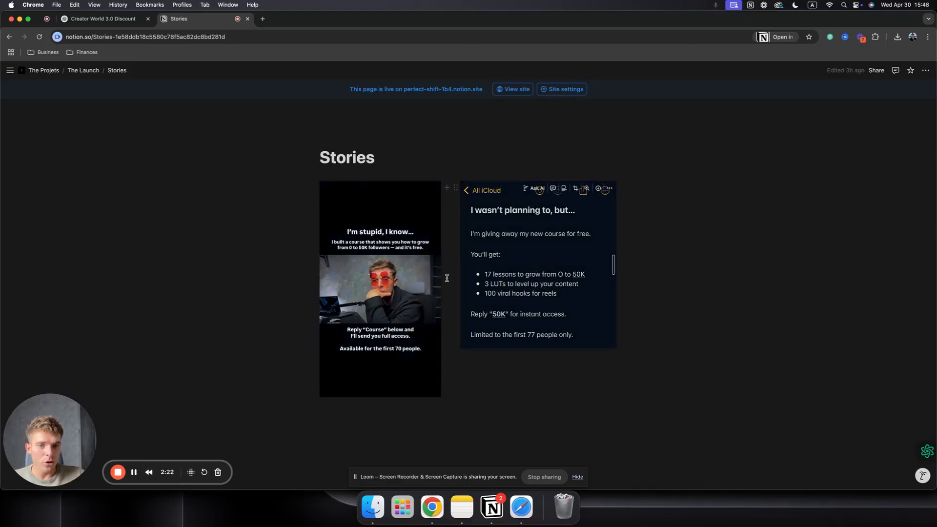
left_click(167, 268)
left_click(522, 274)
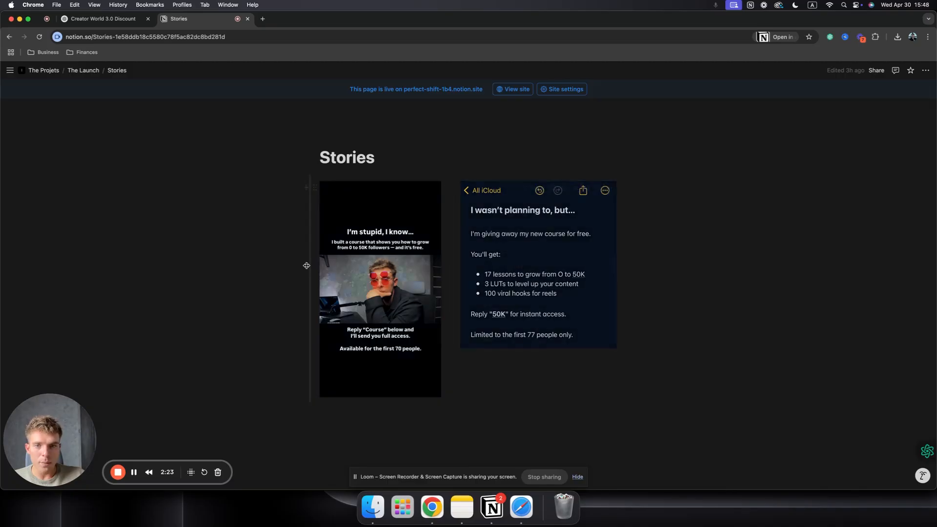
left_click(239, 252)
left_click(399, 300)
left_click(565, 283)
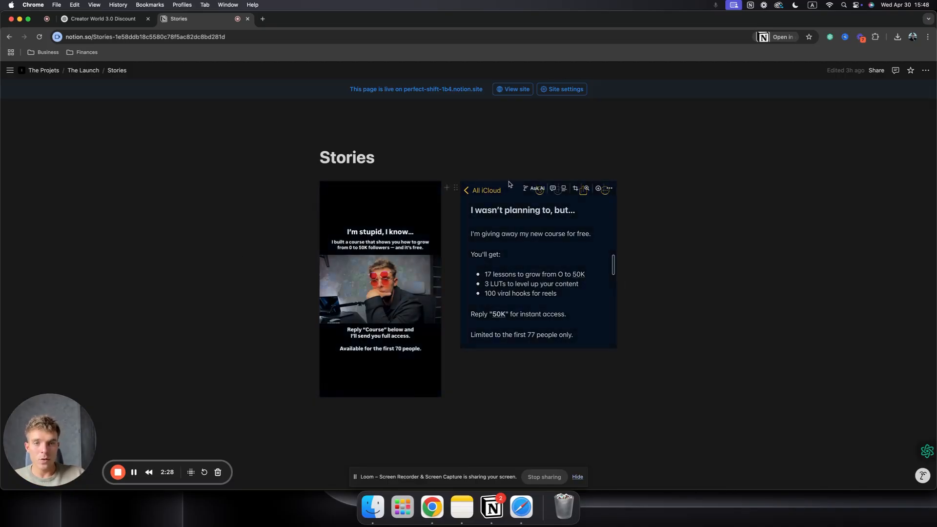
left_click(575, 379)
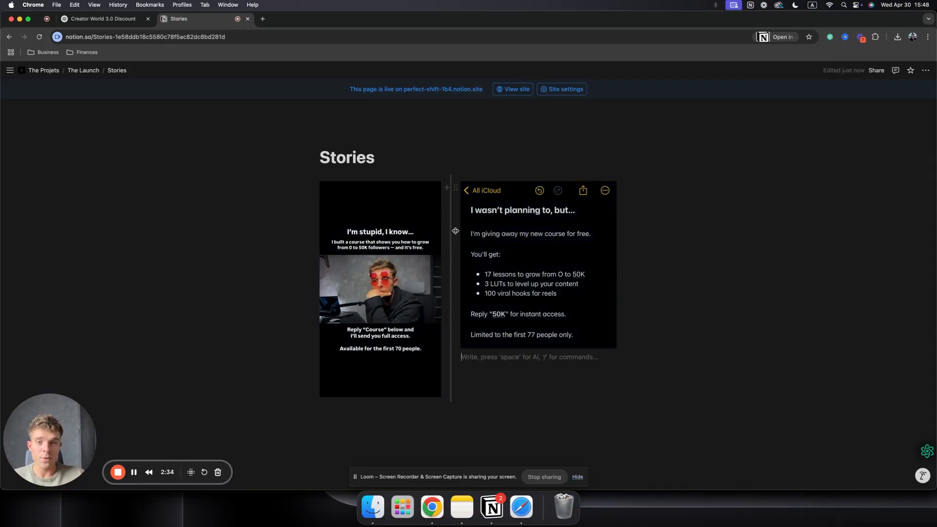
left_click(500, 157)
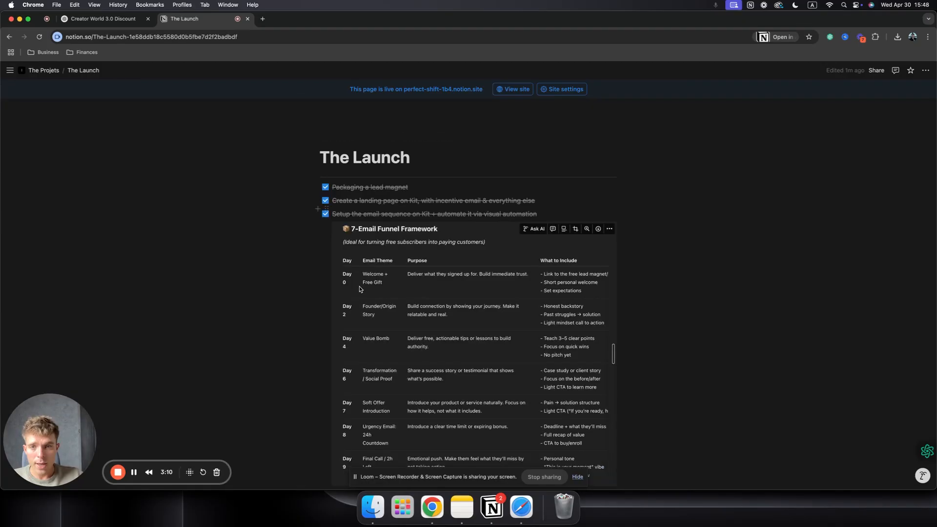
- Open the Post resource page from The Launch and examine the text of its three carousel slides up close
scroll(359, 289, "down", 5)
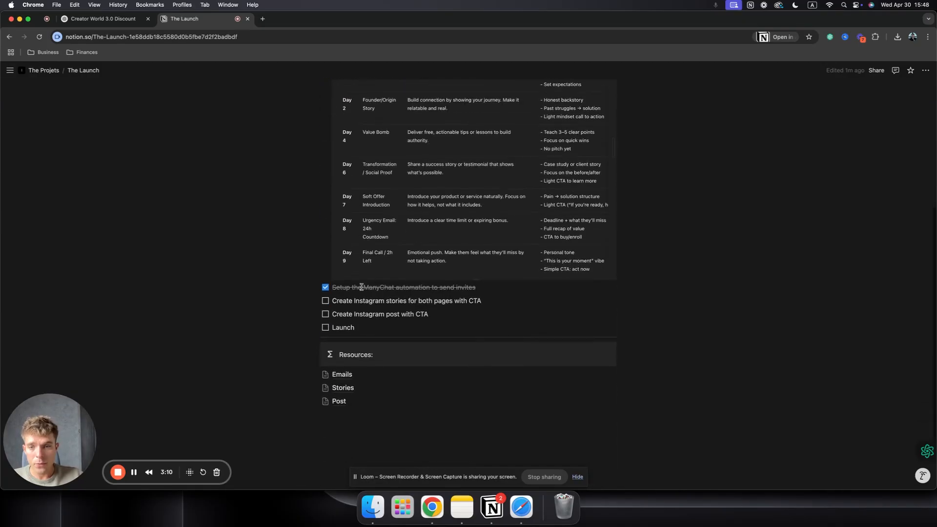
left_click(369, 401)
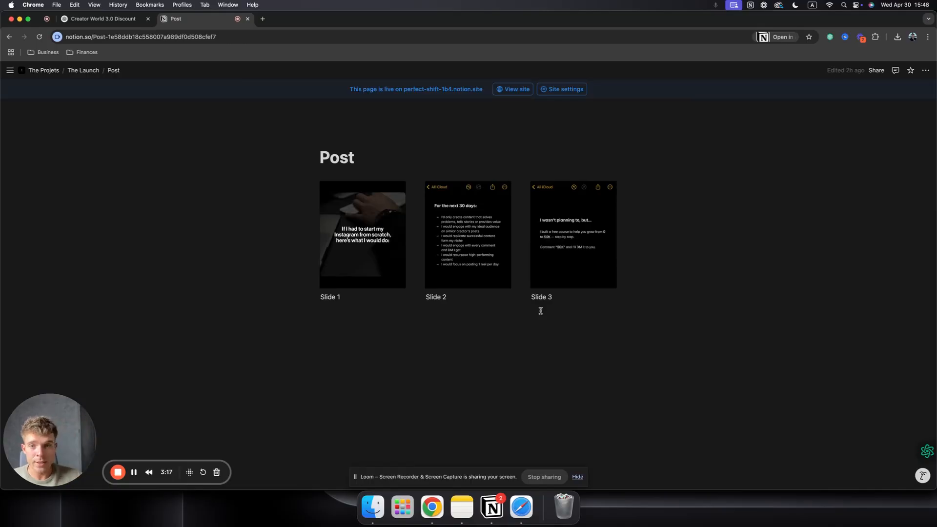
scroll(346, 259, "up", 5)
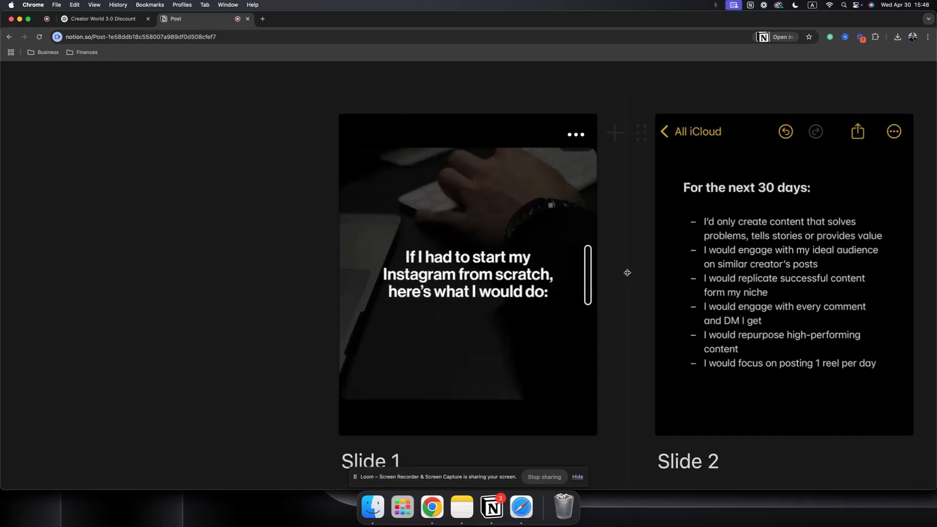
scroll(628, 273, "right", 4)
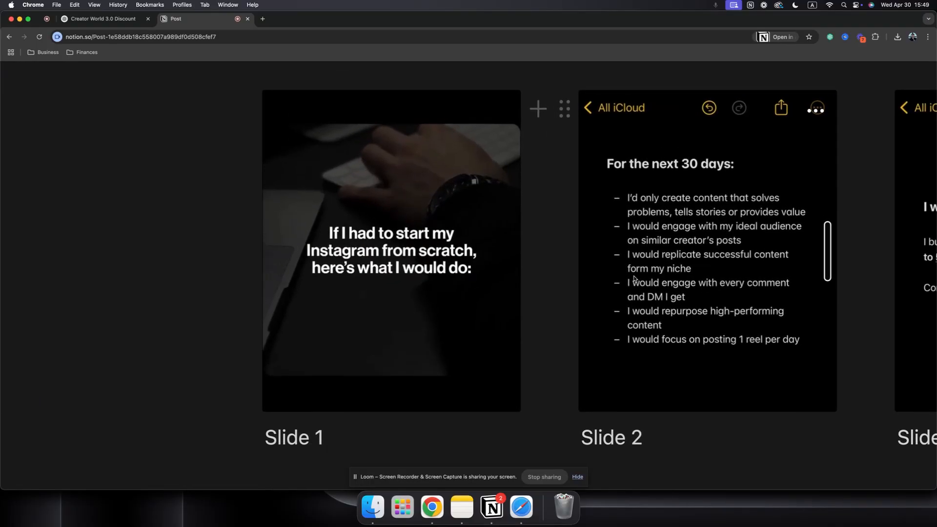
scroll(391, 248, "up", 1)
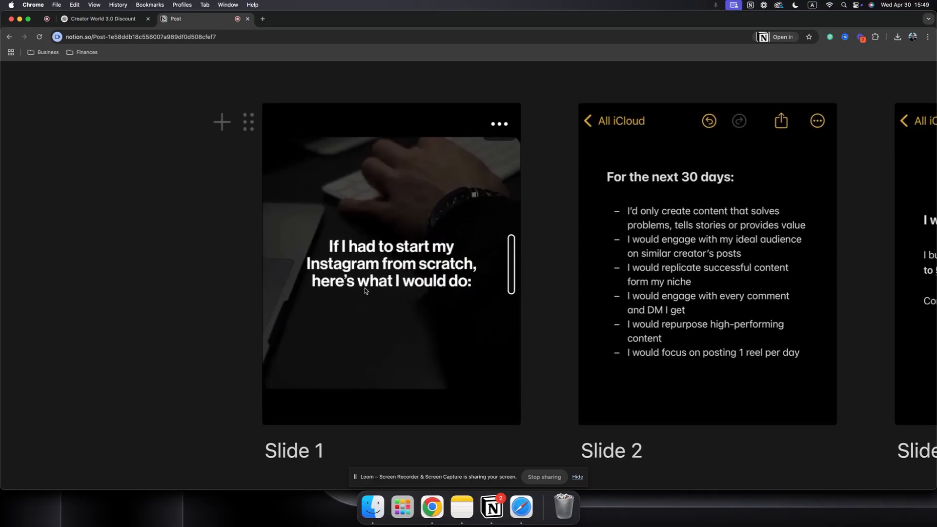
scroll(405, 285, "up", 3)
scroll(439, 274, "down", 3)
scroll(445, 272, "right", 5)
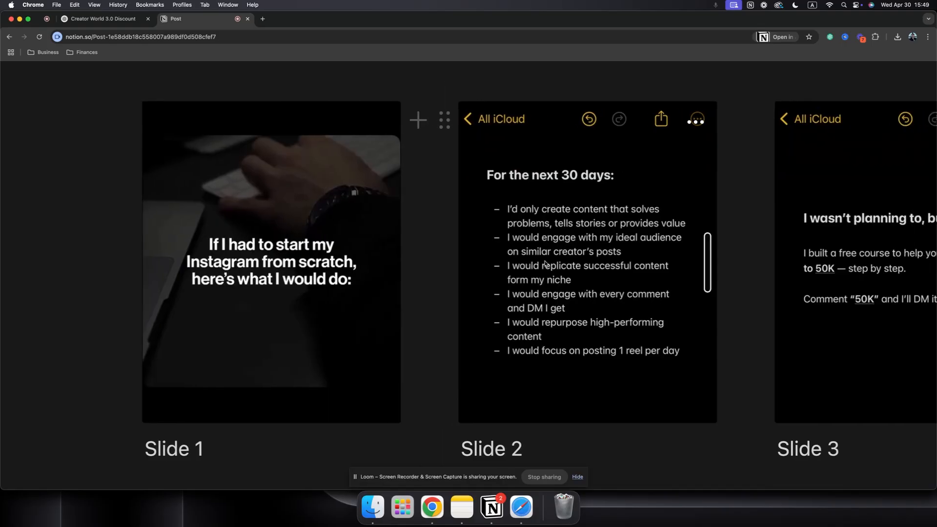
scroll(479, 146, "right", 1)
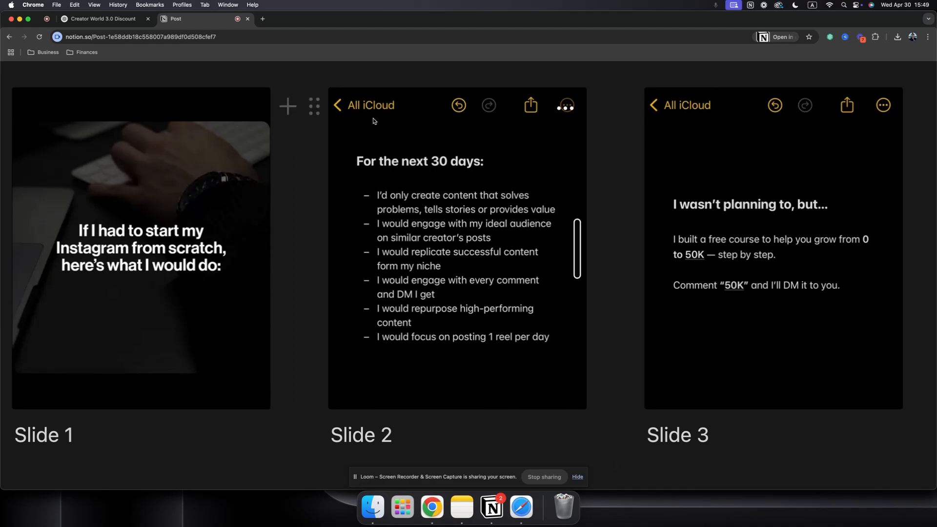
- Examine Slide 2's 30-day list and Slide 3's comment call to action up close on the Post page
scroll(424, 143, "up", 1)
scroll(424, 143, "down", 1)
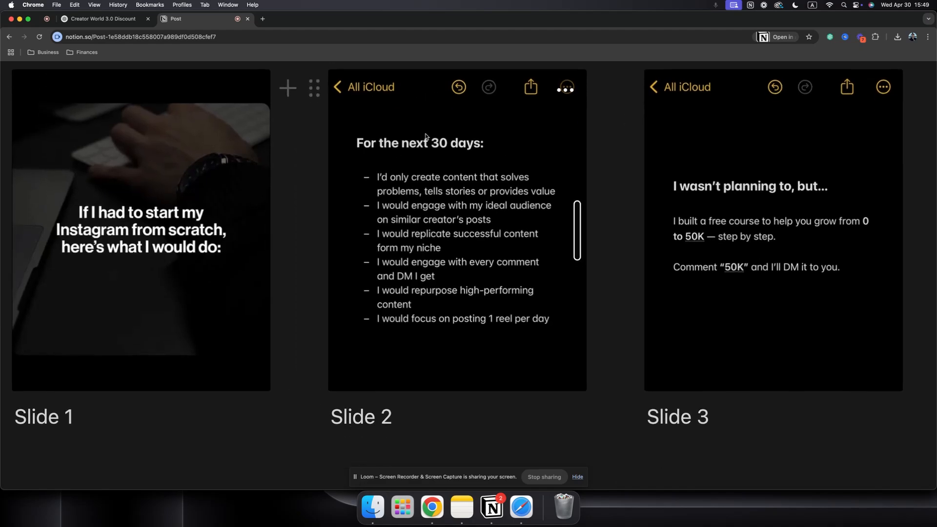
scroll(433, 136, "right", 5)
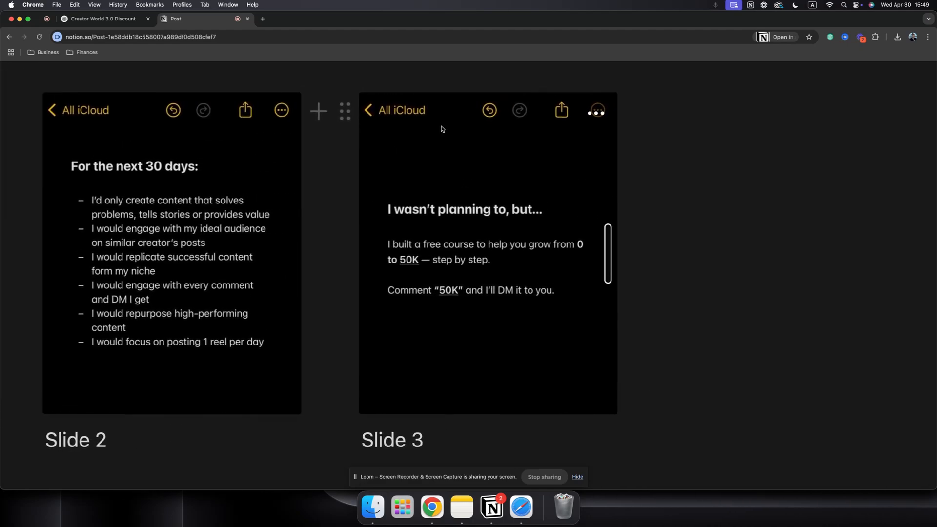
scroll(441, 124, "right", 1)
scroll(441, 124, "up", 1)
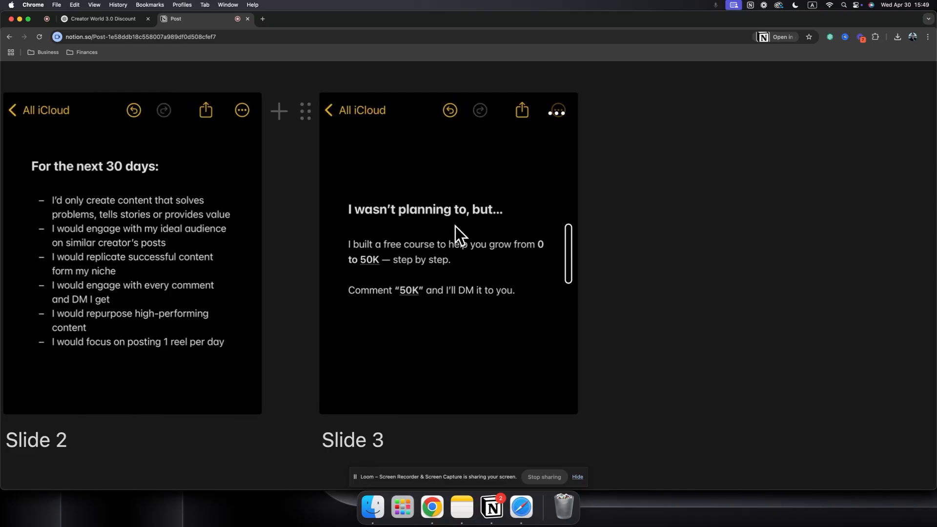
left_click(402, 265)
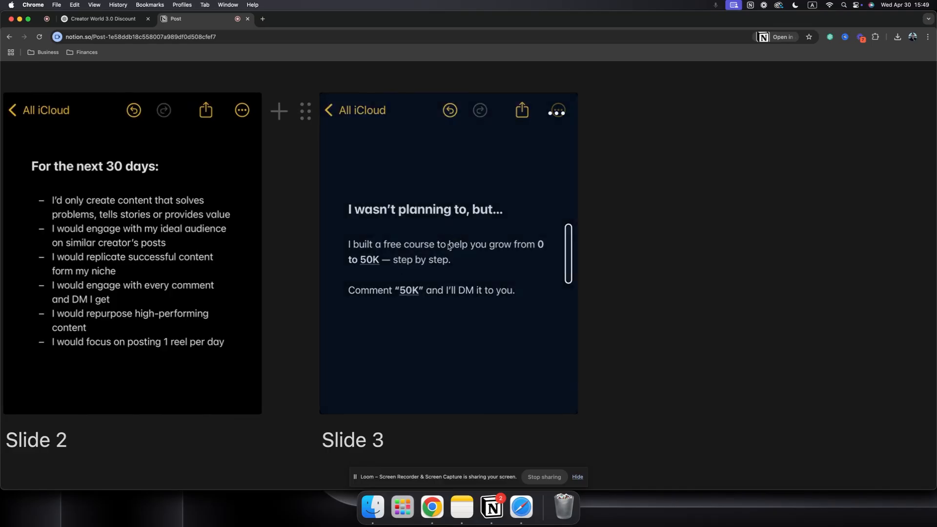
scroll(462, 239, "down", 5)
left_click(668, 233)
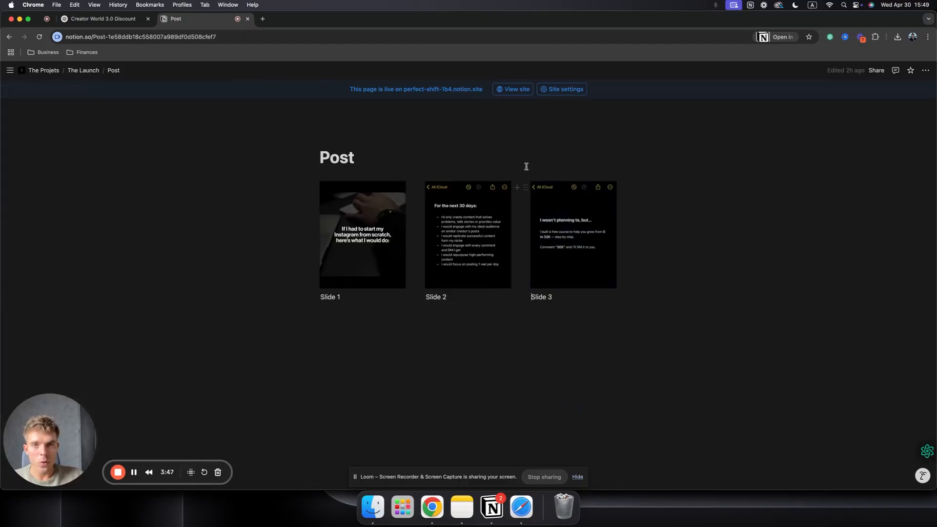
- Return to The Launch page and mark the "Create Instagram stories for both pages with CTA" and "Create Instagram post with CTA" tasks as done
mouse_move(82, 72)
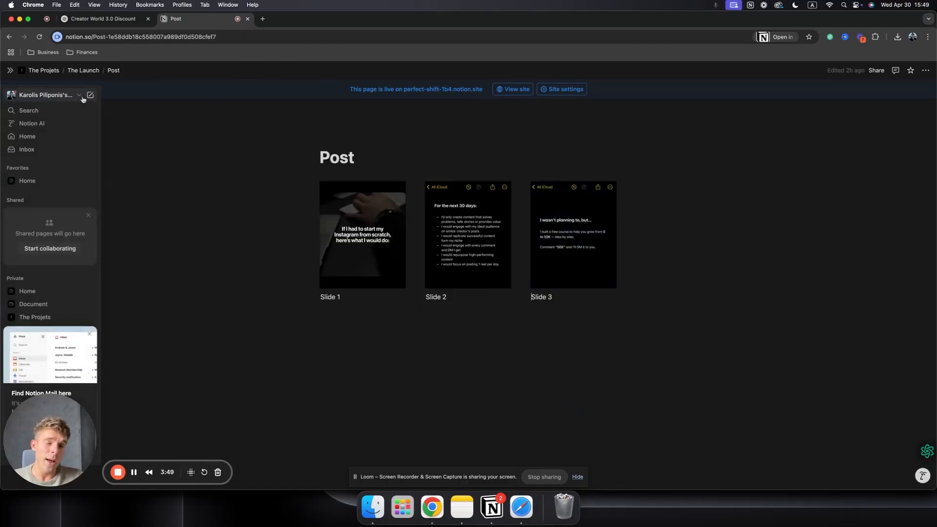
left_click(83, 71)
scroll(590, 247, "down", 5)
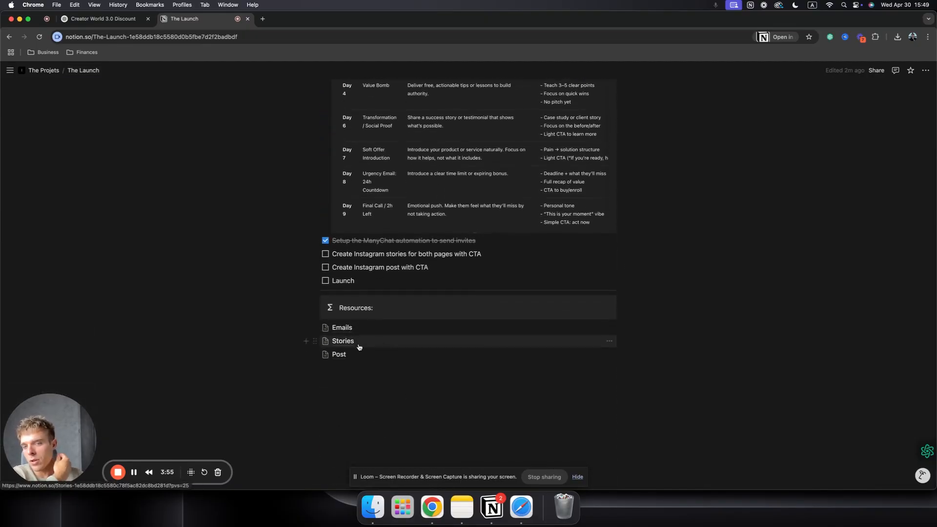
left_click(326, 254)
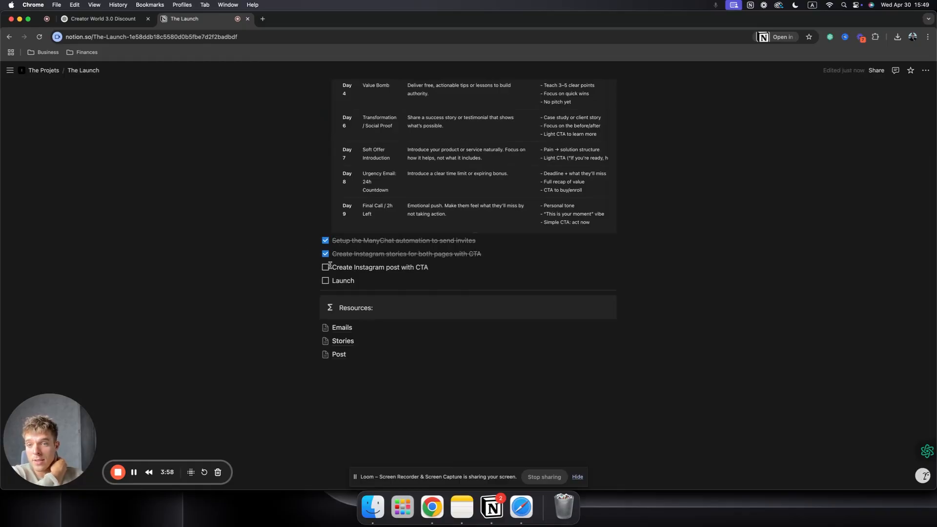
left_click(326, 268)
left_click_drag(326, 267, 335, 255)
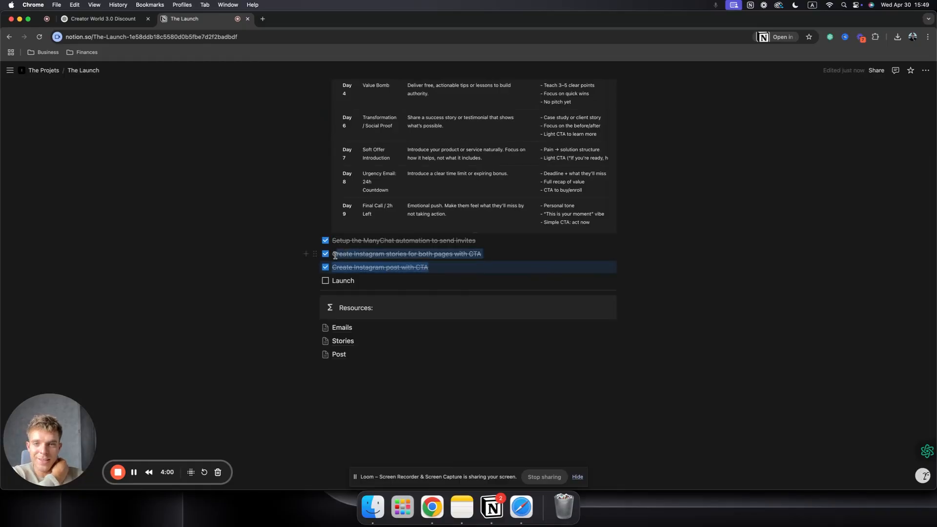
left_click(510, 254)
left_click_drag(469, 256, 450, 257)
left_click(444, 264)
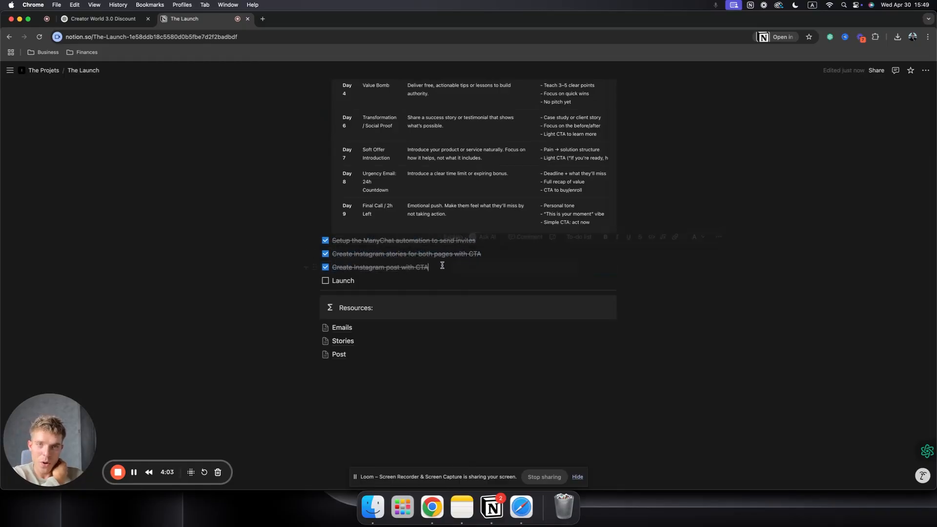
- Mark the final "Launch" task as done in the launch checklist
scroll(442, 266, "up", 5)
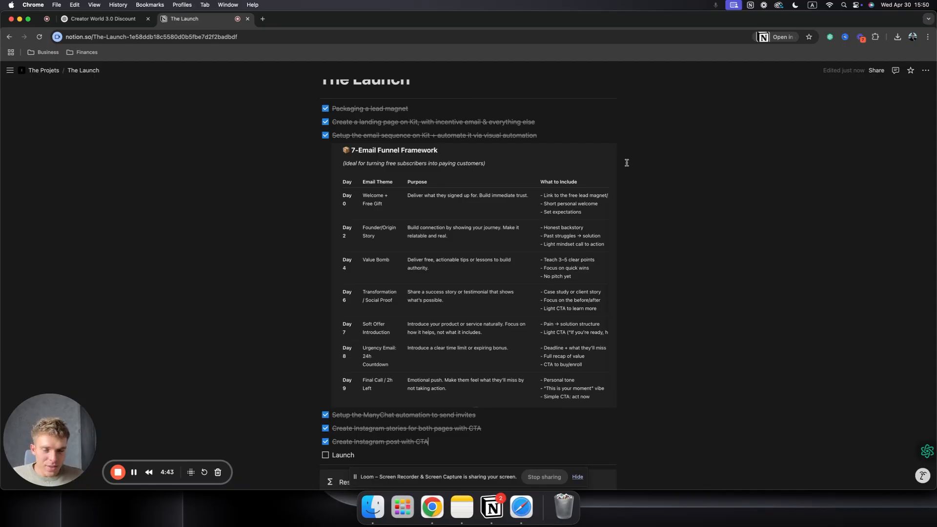
scroll(627, 162, "down", 3)
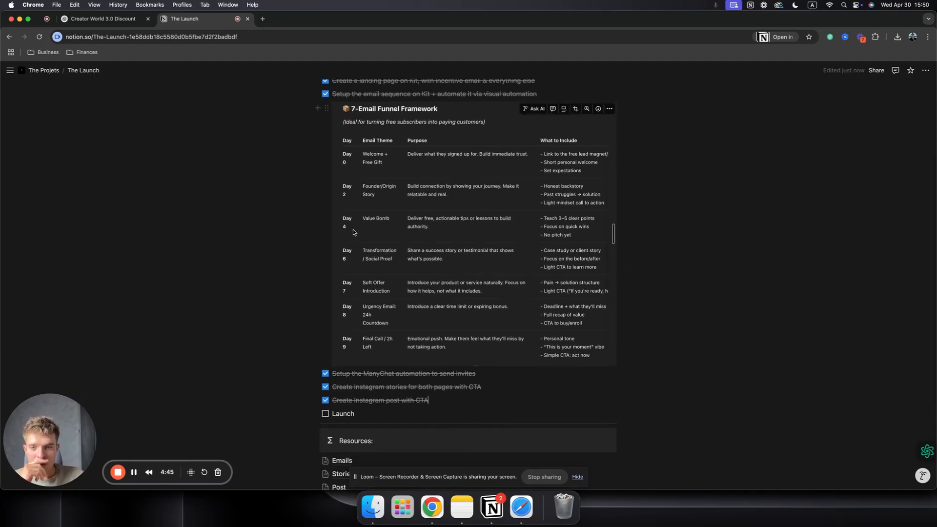
scroll(336, 349, "down", 1)
left_click(374, 360)
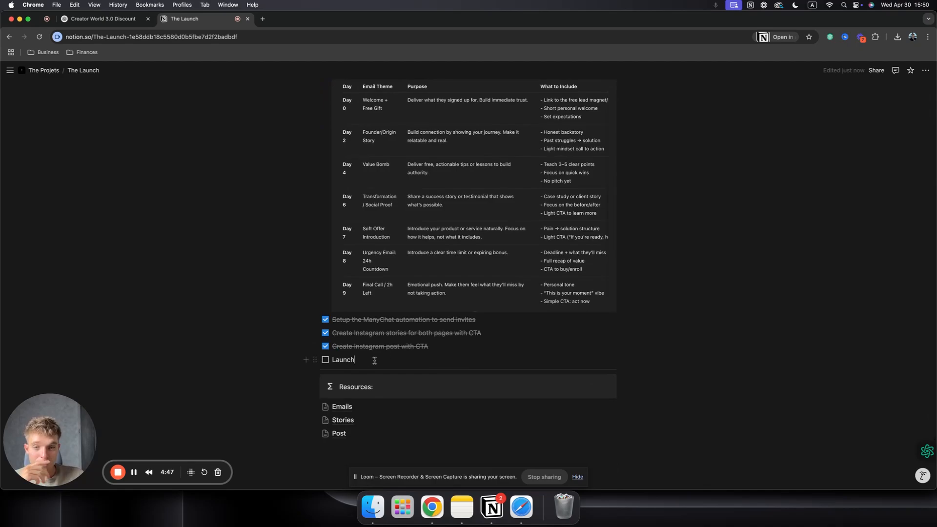
scroll(372, 361, "down", 1)
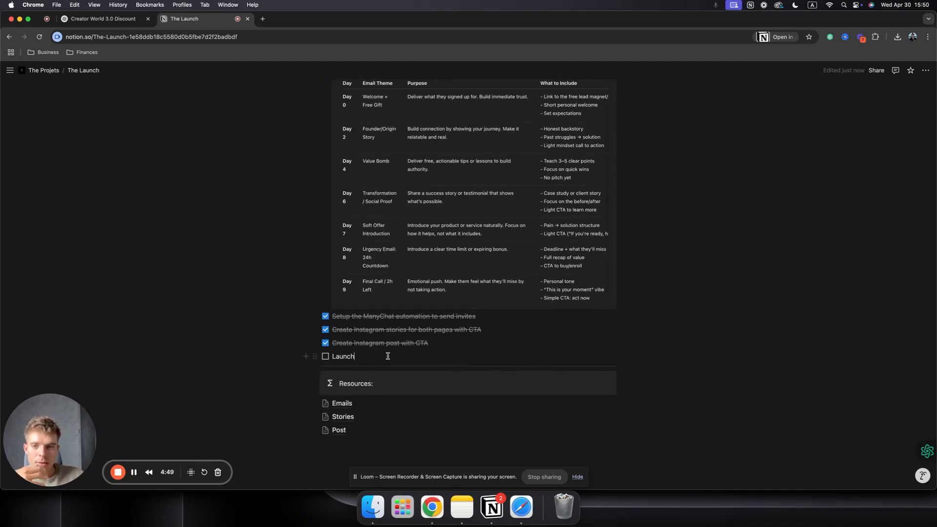
scroll(390, 354, "up", 1)
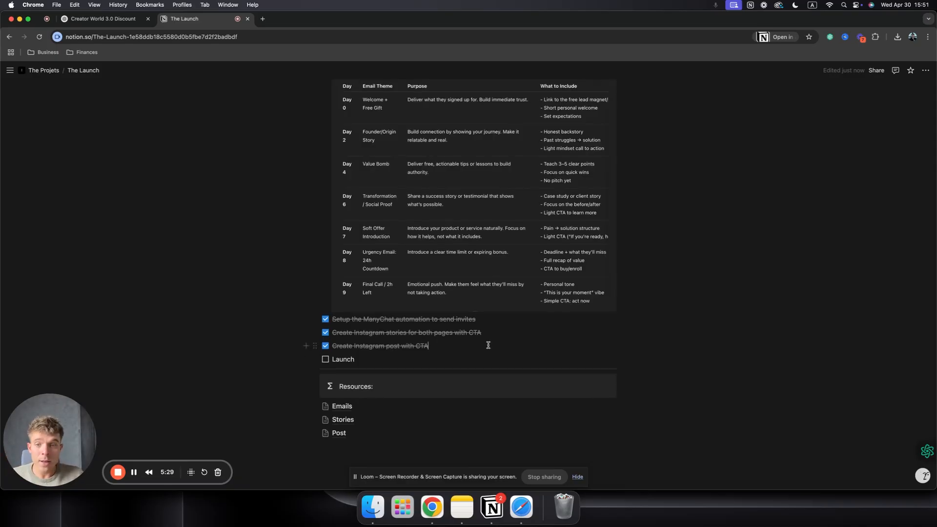
left_click(325, 360)
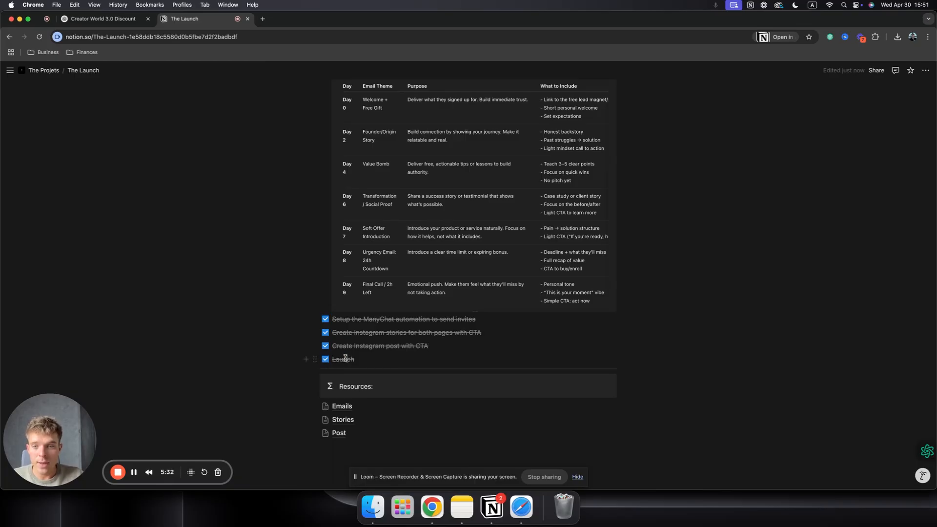
- Review The Launch page from the lead magnet task through the 7-Email Funnel Framework, the remaining checklist tasks and the Resources links
scroll(341, 376, "up", 5)
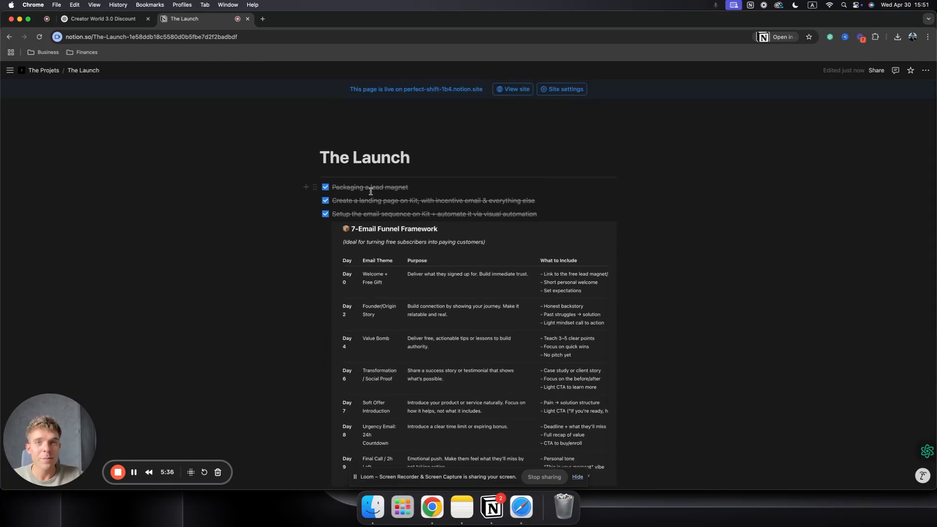
scroll(370, 192, "down", 1)
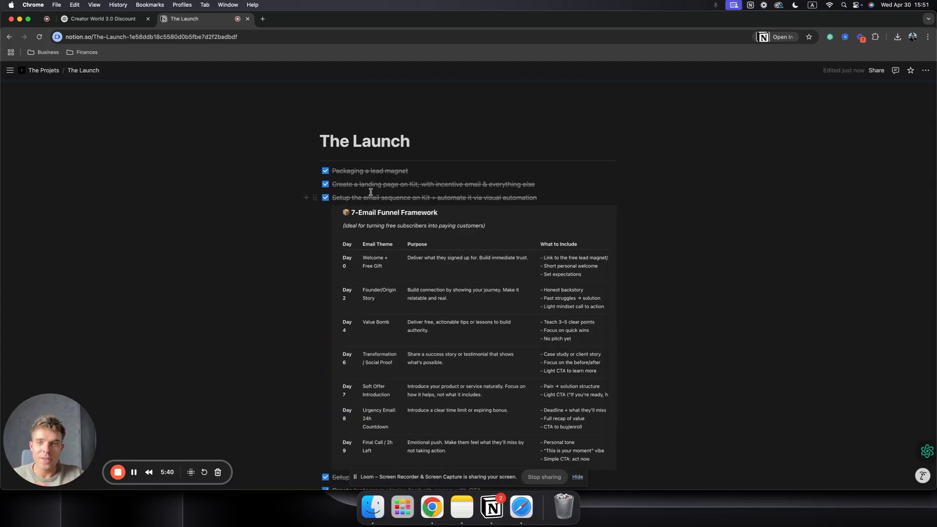
scroll(372, 174, "down", 2)
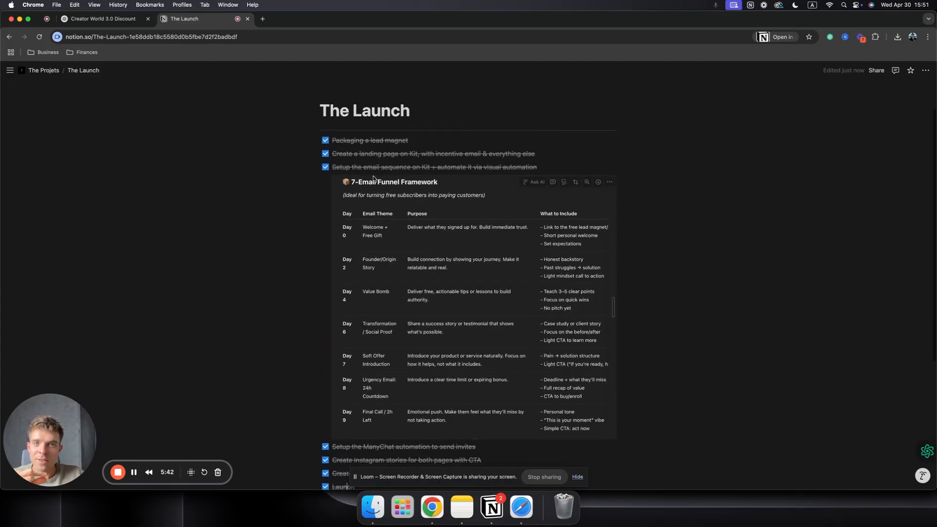
scroll(443, 304, "down", 5)
scroll(443, 303, "down", 2)
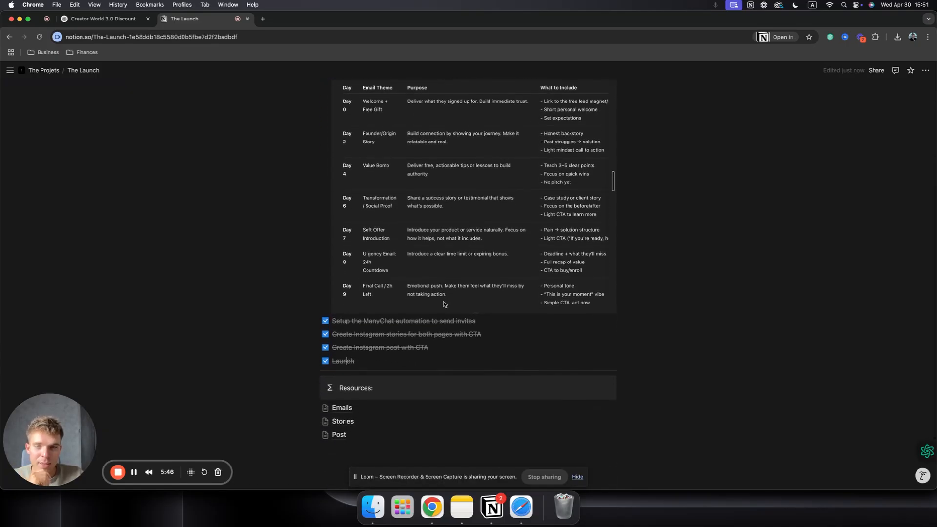
scroll(445, 310, "up", 8)
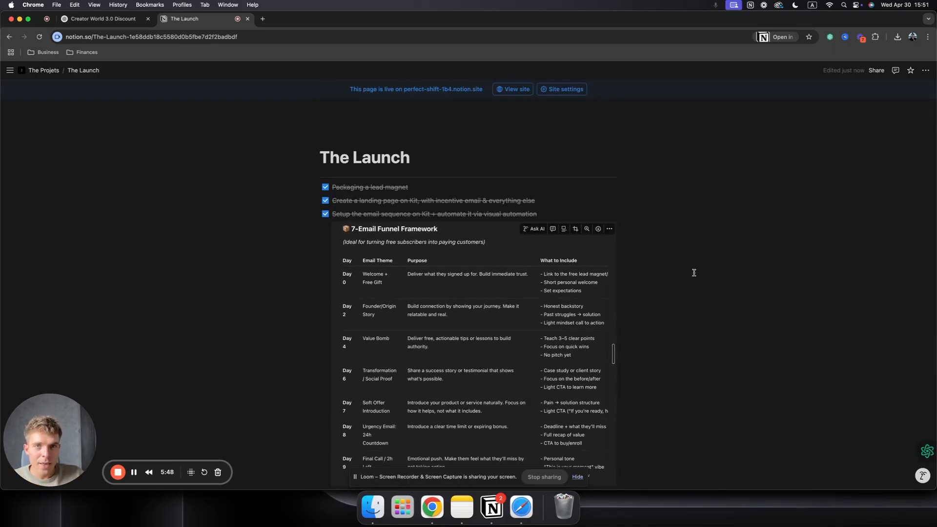
scroll(523, 274, "down", 3)
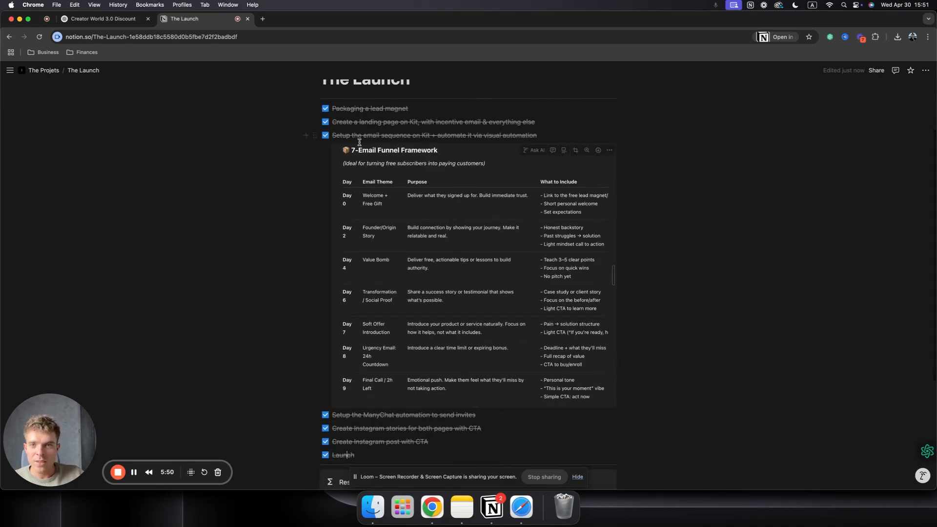
scroll(454, 110, "down", 5)
scroll(457, 110, "up", 8)
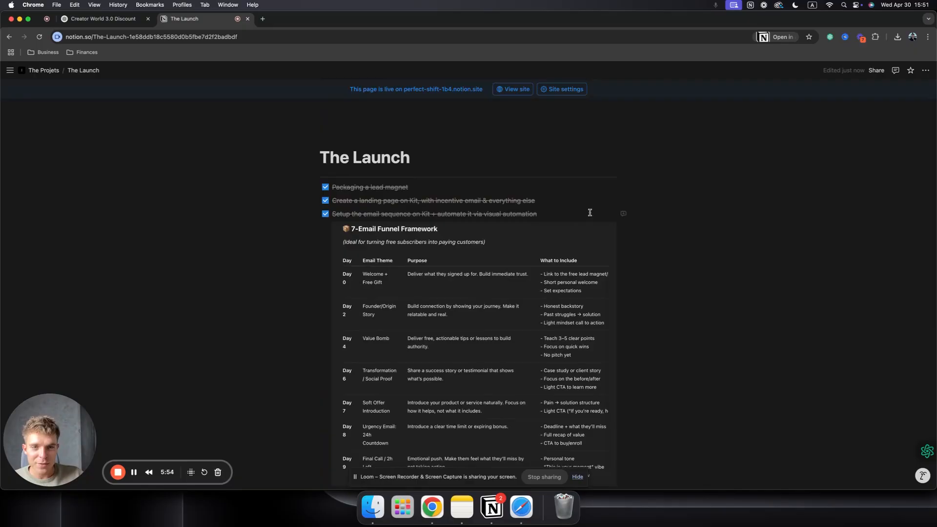
scroll(577, 180, "down", 2)
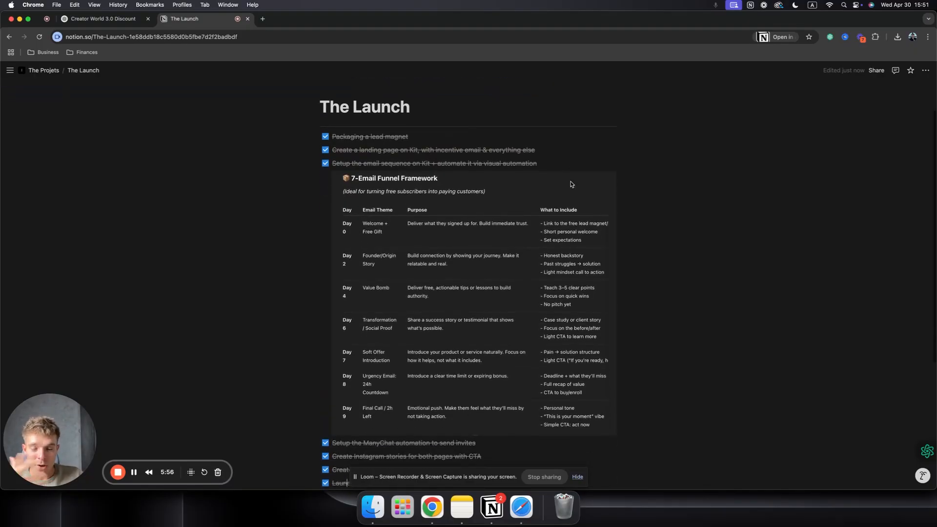
scroll(563, 189, "down", 3)
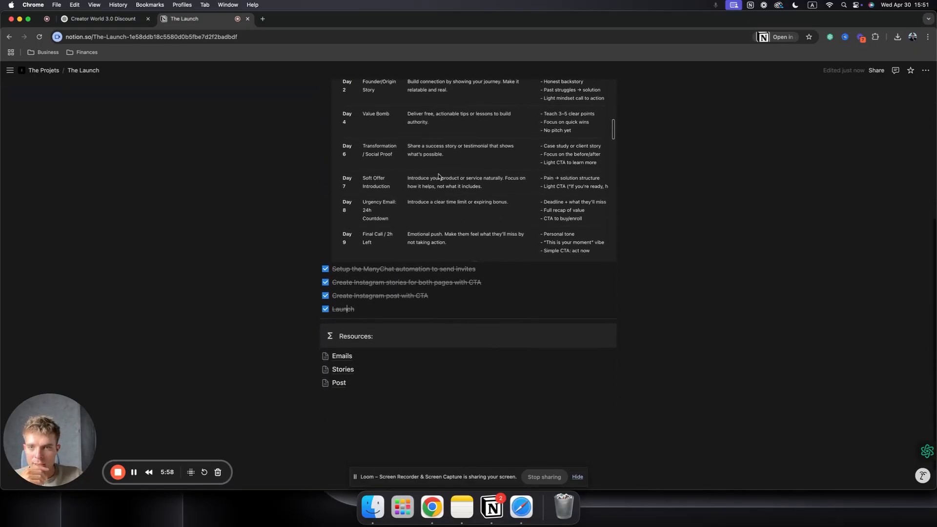
scroll(435, 181, "up", 6)
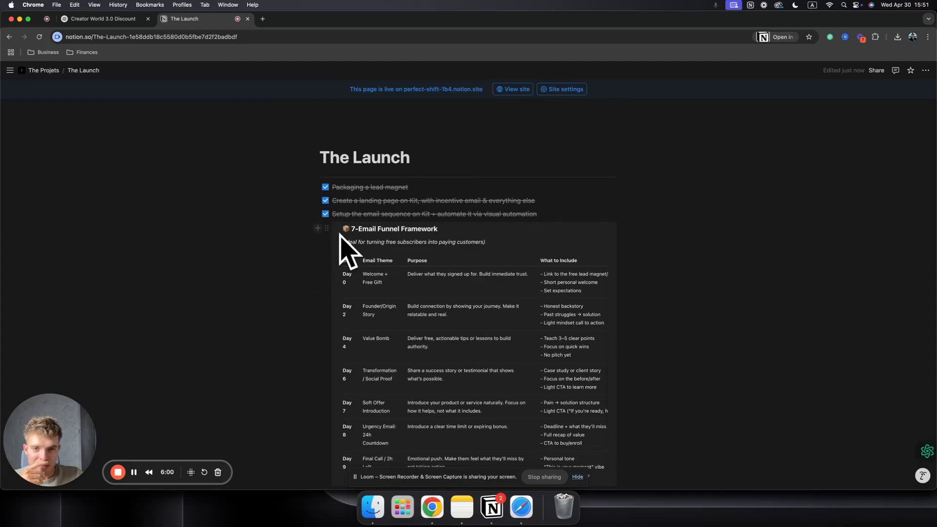
scroll(341, 242, "down", 5)
scroll(371, 234, "up", 6)
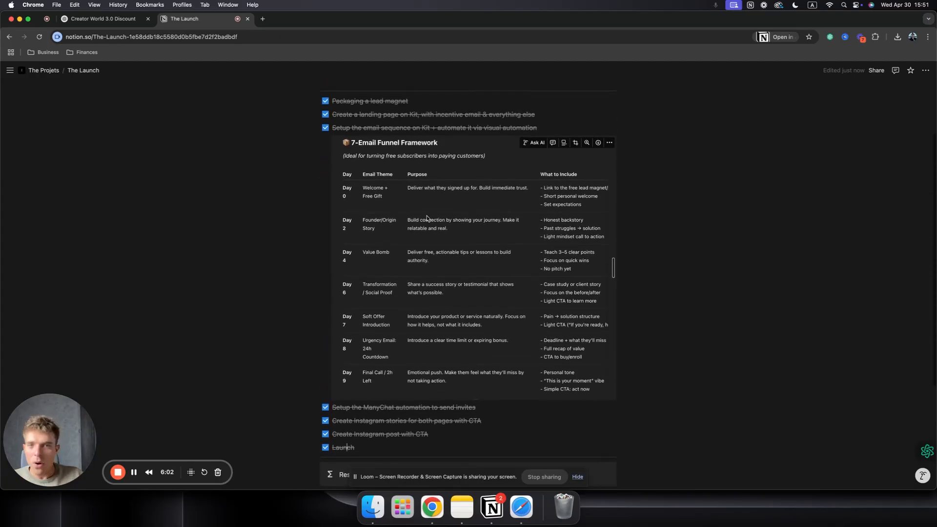
scroll(429, 217, "down", 7)
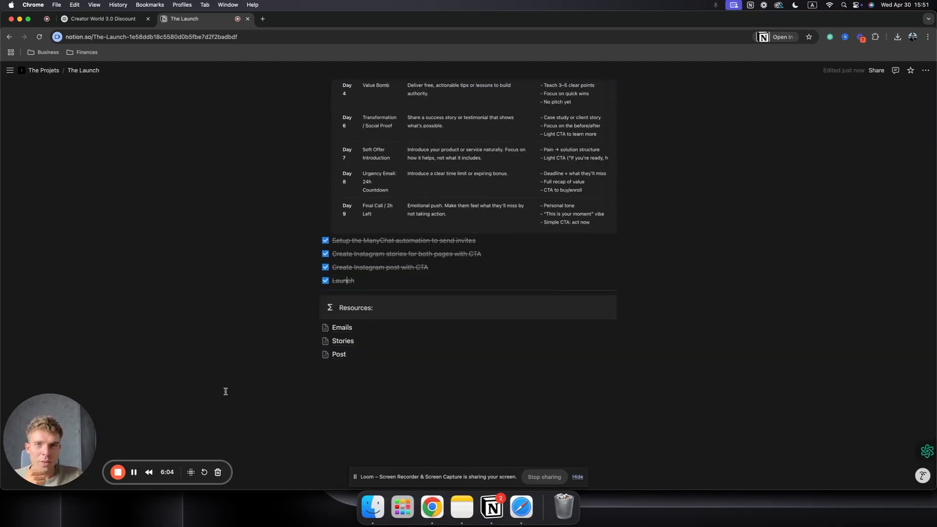
scroll(342, 341, "up", 8)
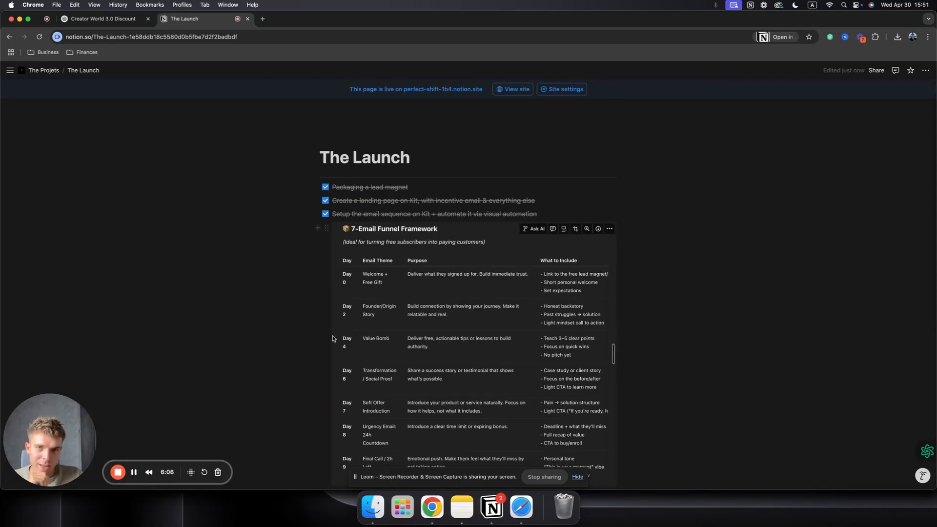